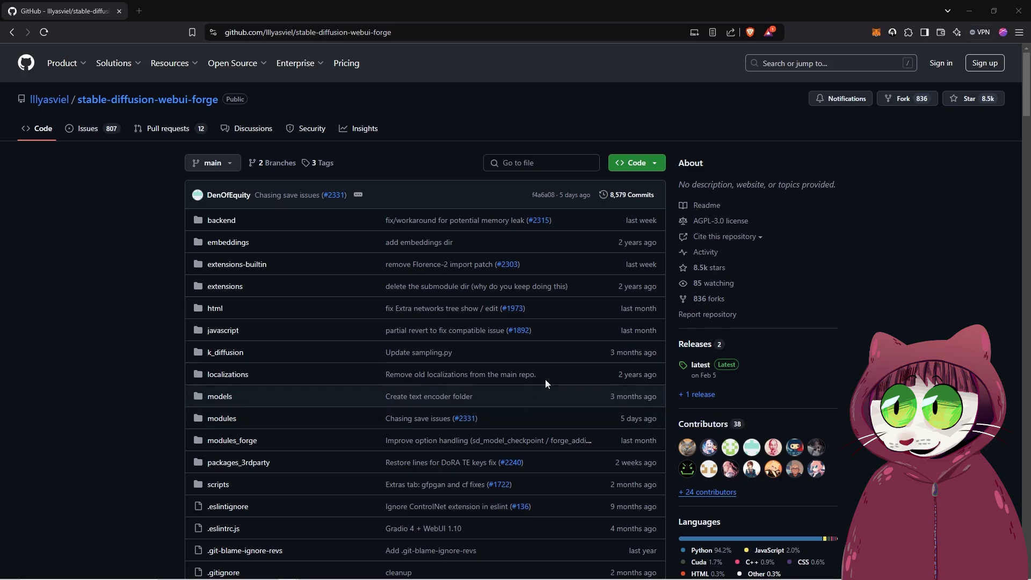
# - Download the one-click Forge package (CUDA 12.1 + Pytorch 2.3.1) from the repository's README and save it to C:\AI
pyautogui.scroll(-12, 483, 398)
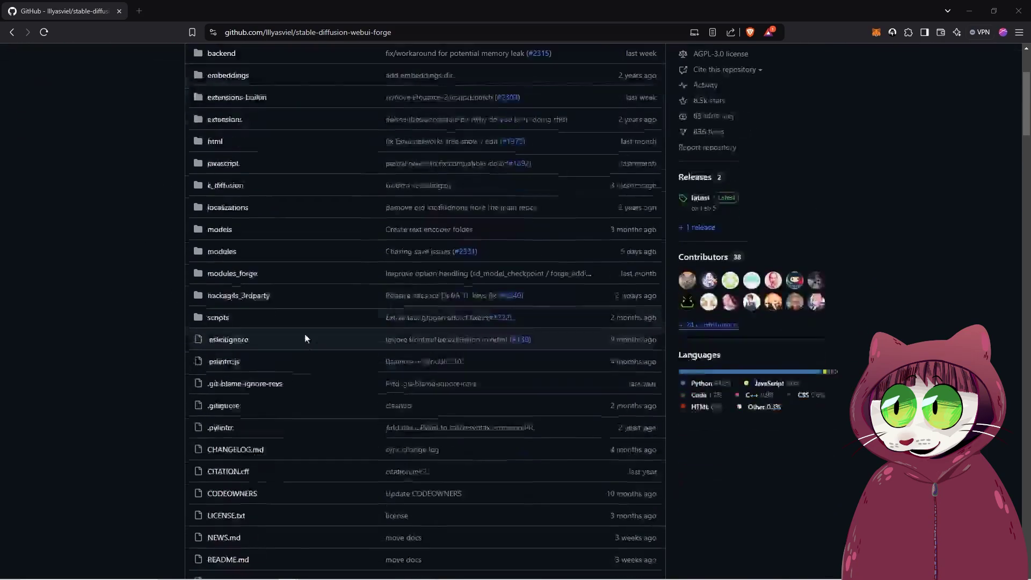
pyautogui.scroll(-7, 483, 398)
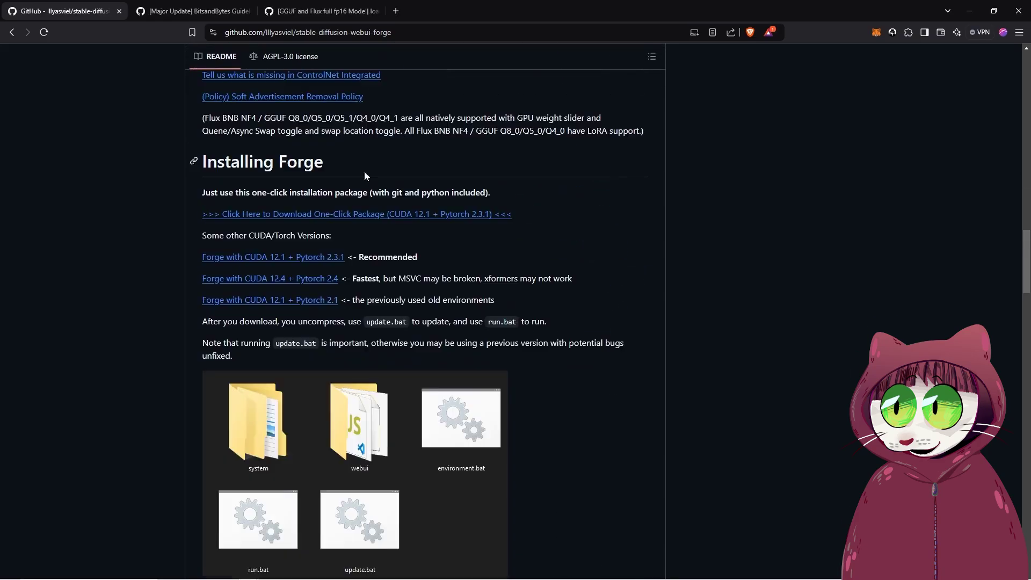
pyautogui.scroll(-1, 168, 159)
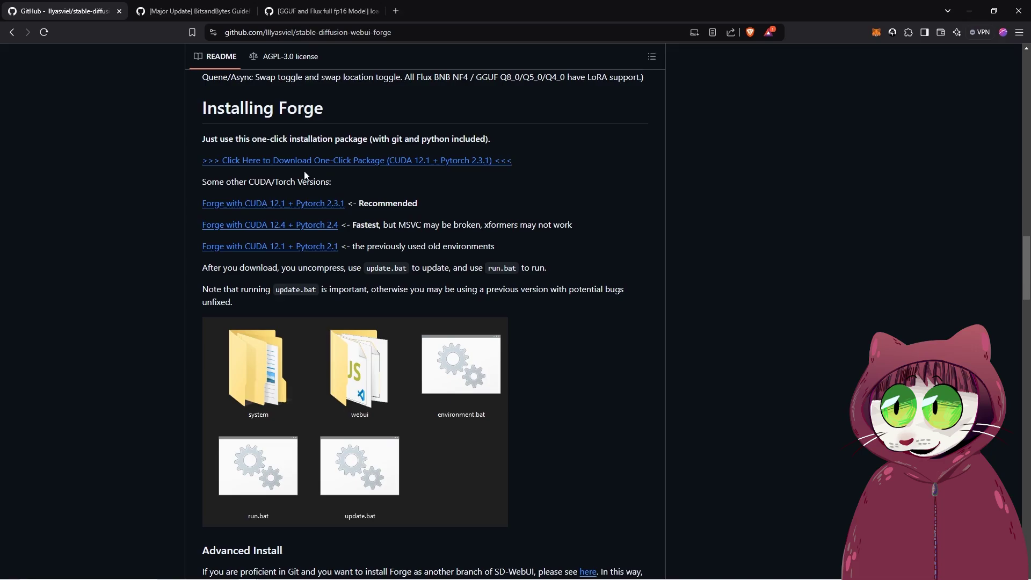
pyautogui.click(274, 165)
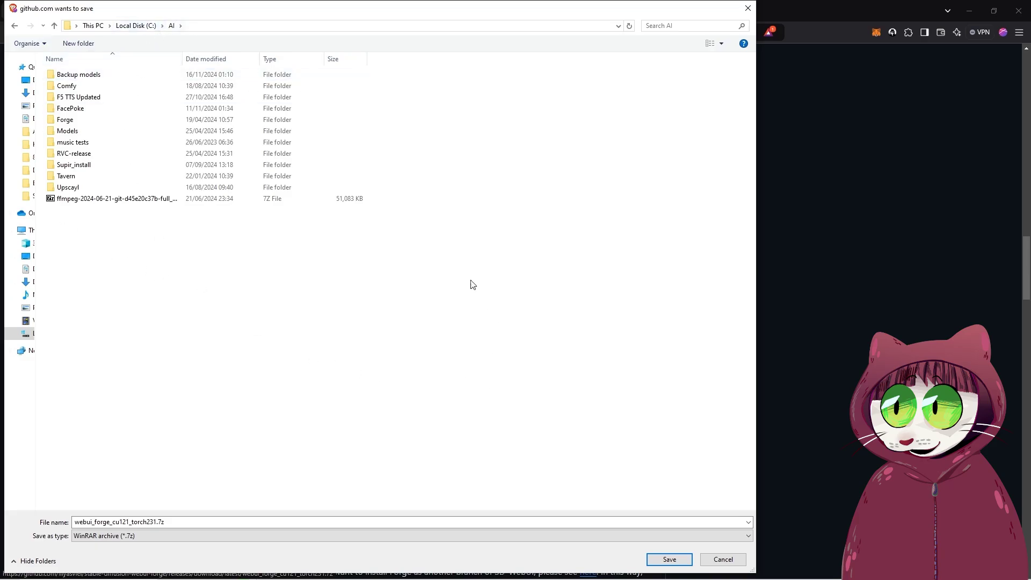
pyautogui.click(670, 560)
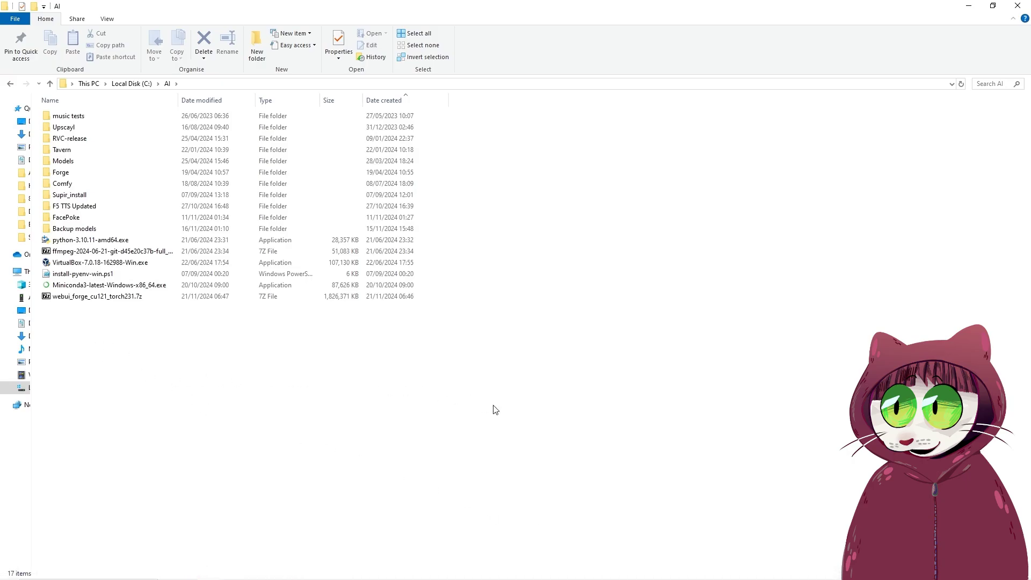
# - Extract webui_forge_cu121_torch231.7z with 7-Zip into its own webui_forge_cu121_torch231 folder inside C:\AI
pyautogui.click(86, 299)
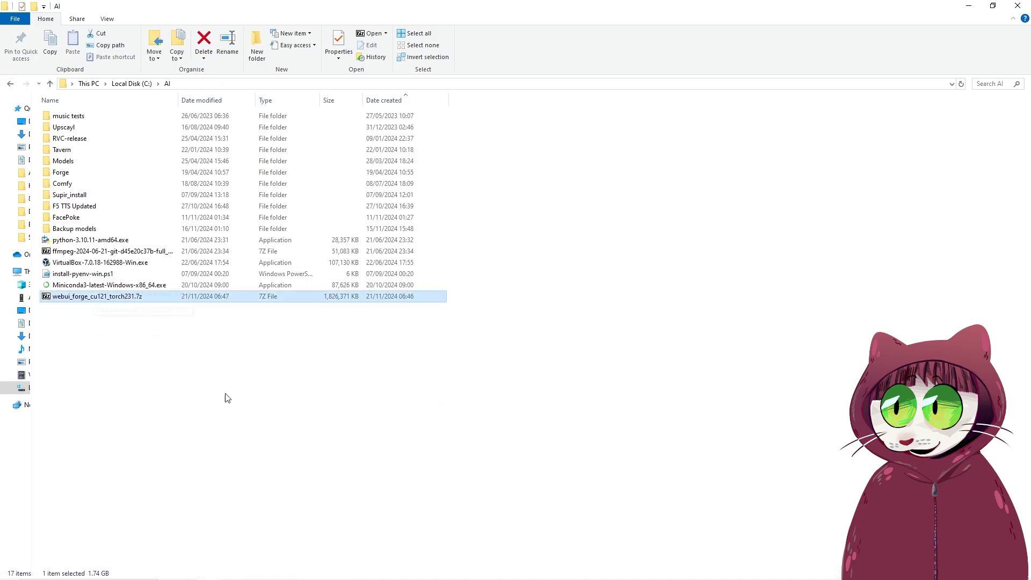
pyautogui.rightClick(99, 299)
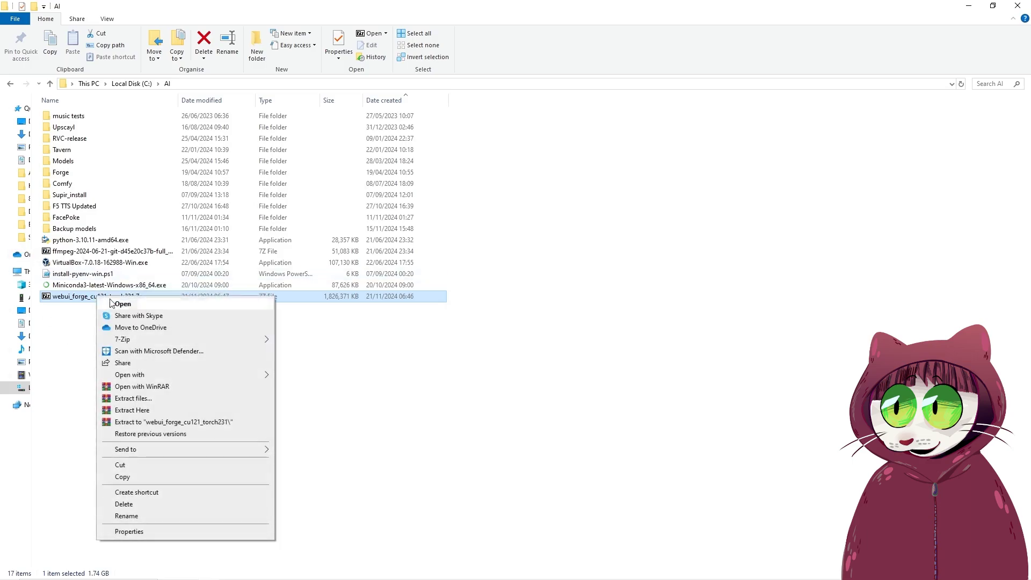
pyautogui.moveTo(189, 341)
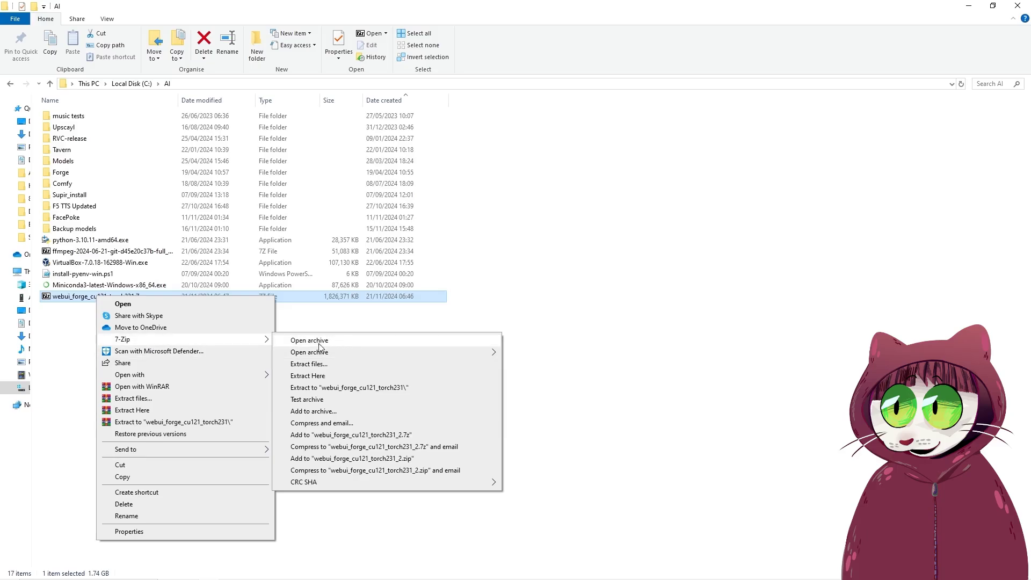
pyautogui.click(313, 379)
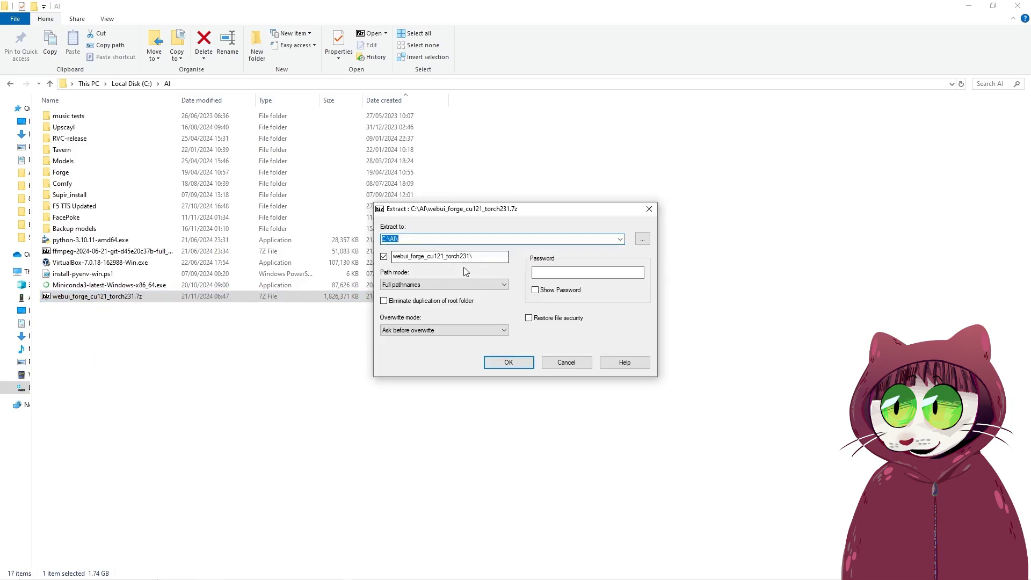
pyautogui.click(508, 367)
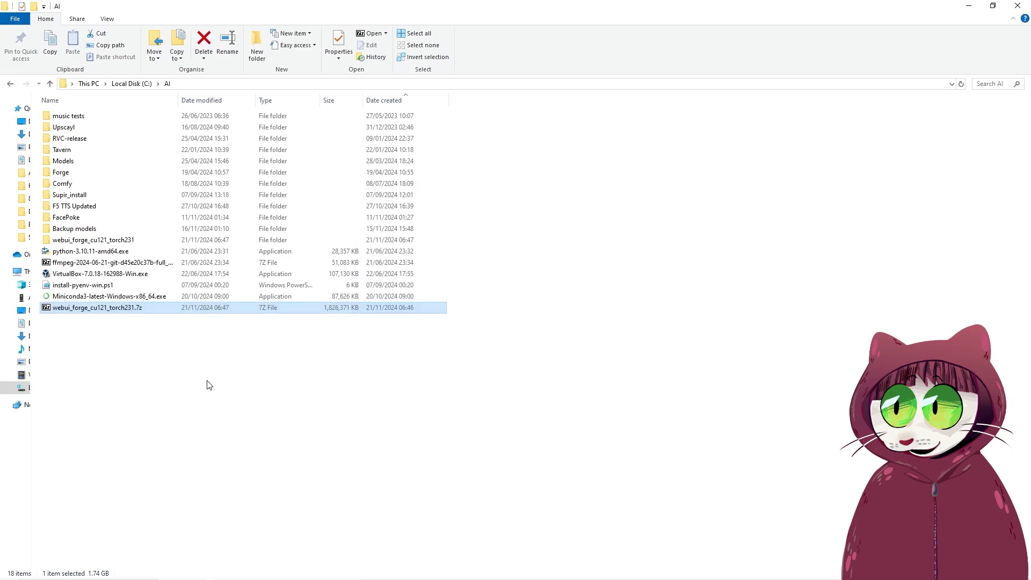
# - Run update.bat in the extracted webui_forge_cu121_torch231 folder, followed by run.bat to launch Forge
pyautogui.doubleClick(92, 241)
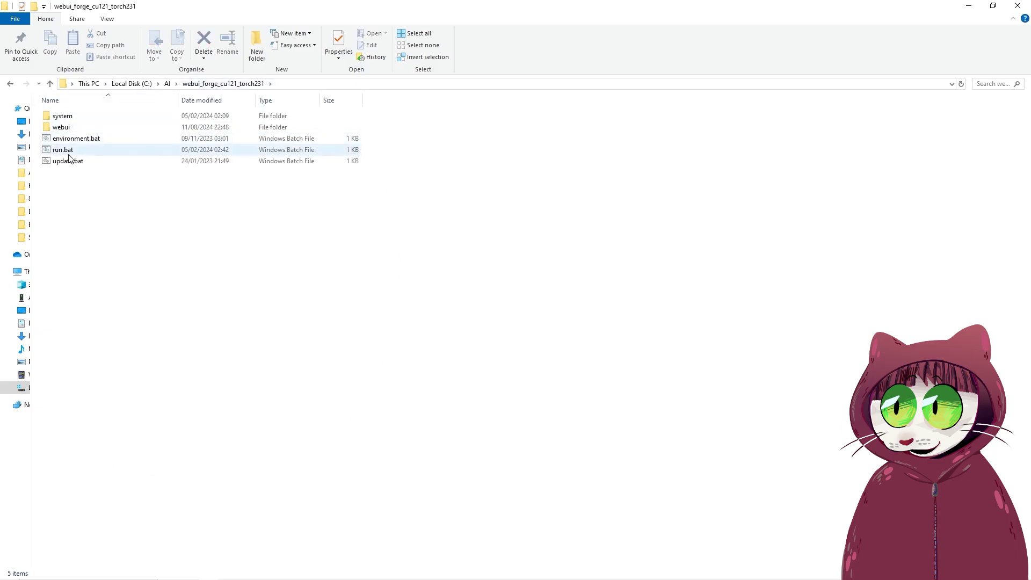
pyautogui.click(81, 164)
pyautogui.doubleClick(81, 164)
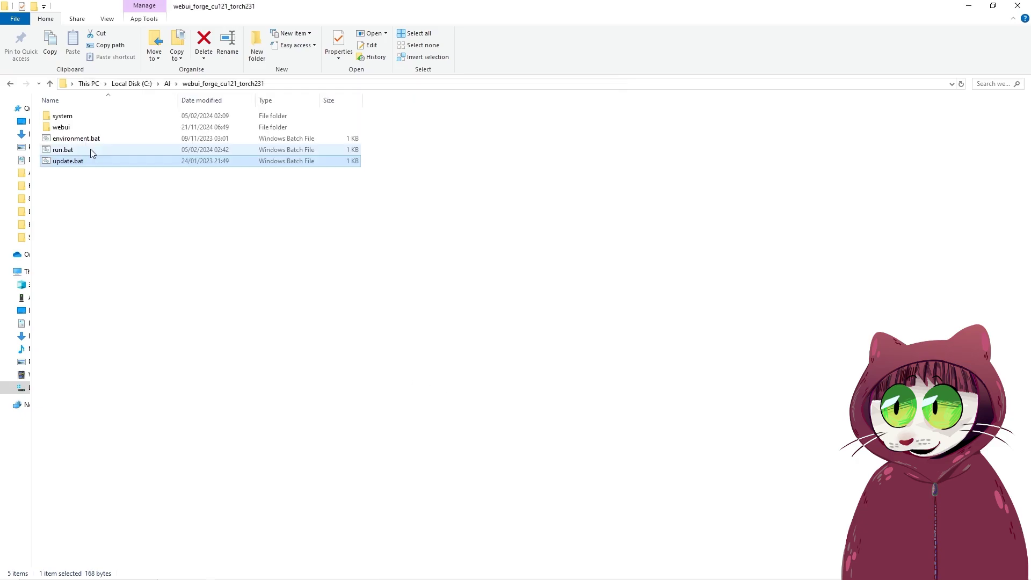
pyautogui.doubleClick(72, 151)
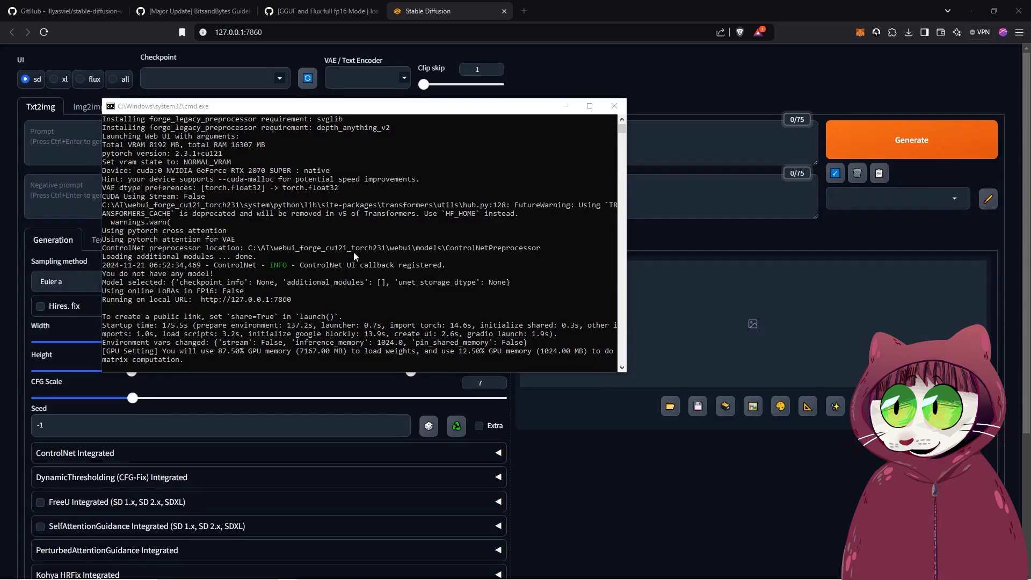
pyautogui.scroll(7, 233, 239)
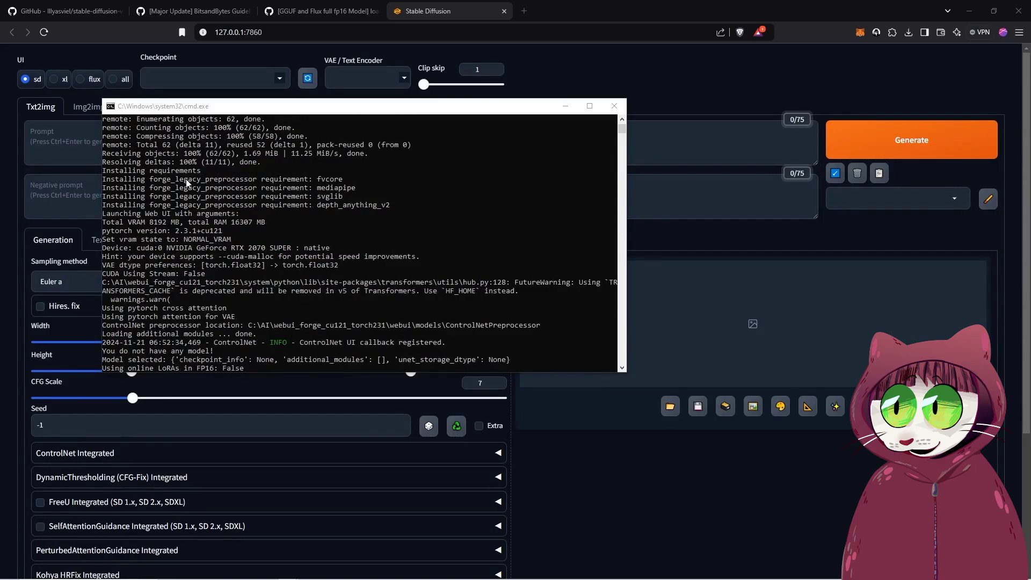
pyautogui.scroll(-10, 232, 239)
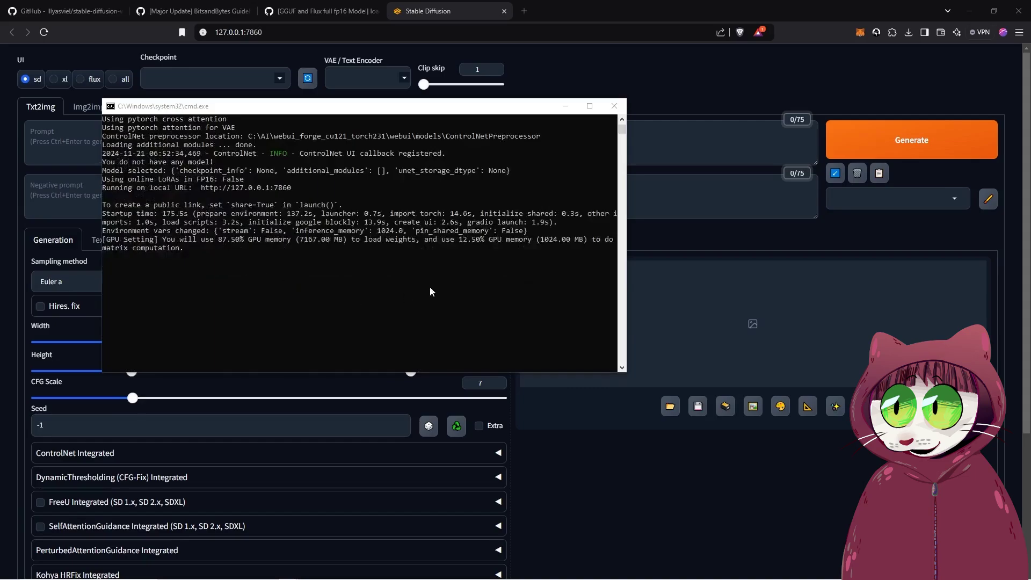
pyautogui.scroll(4, 169, 145)
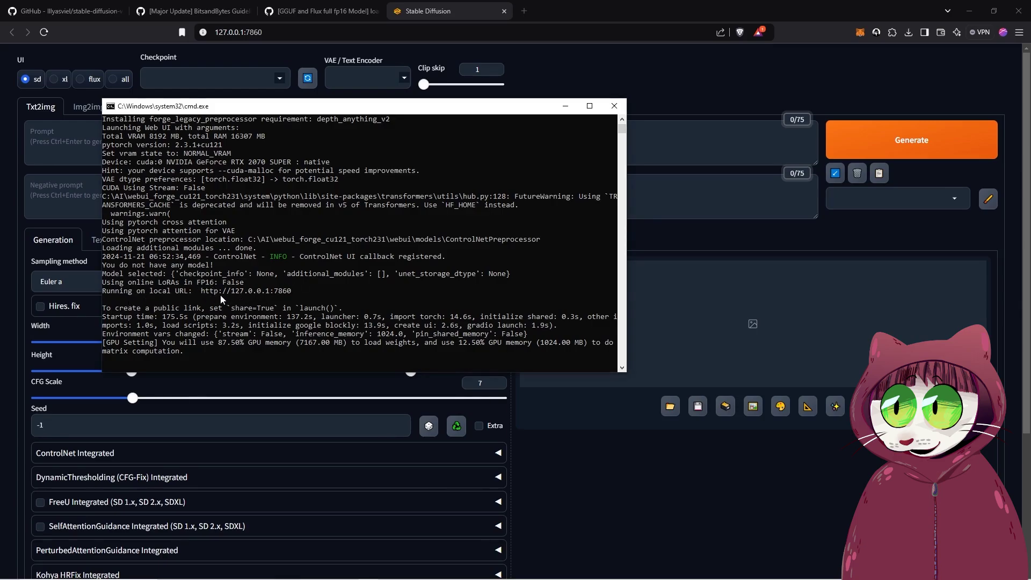
pyautogui.moveTo(193, 291); pyautogui.dragTo(295, 299)
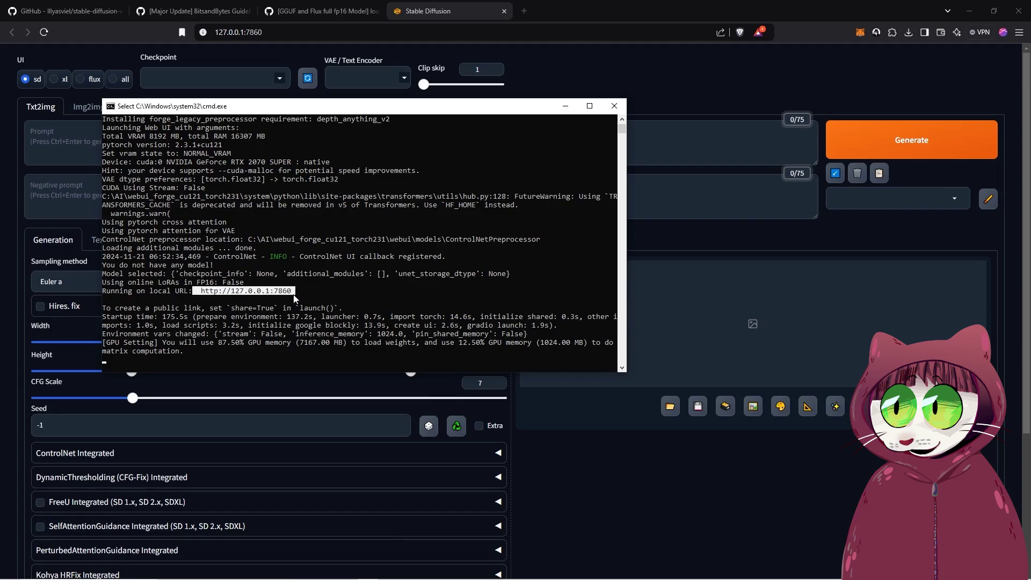
pyautogui.rightClick(263, 292)
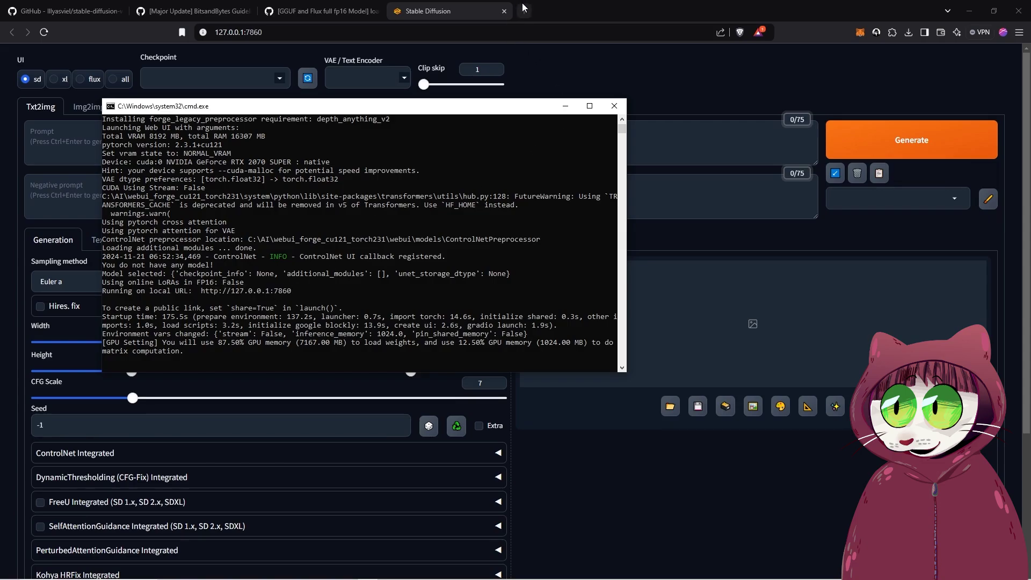
# - Bring the Forge web UI page to the front, select its address, and open the checkpoint list
pyautogui.click(582, 16)
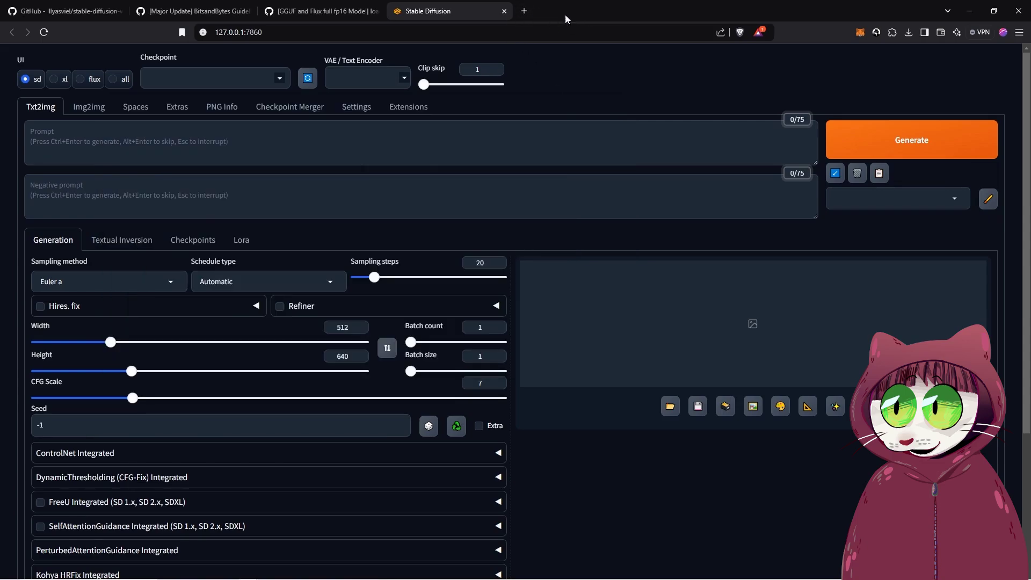
pyautogui.click(374, 30)
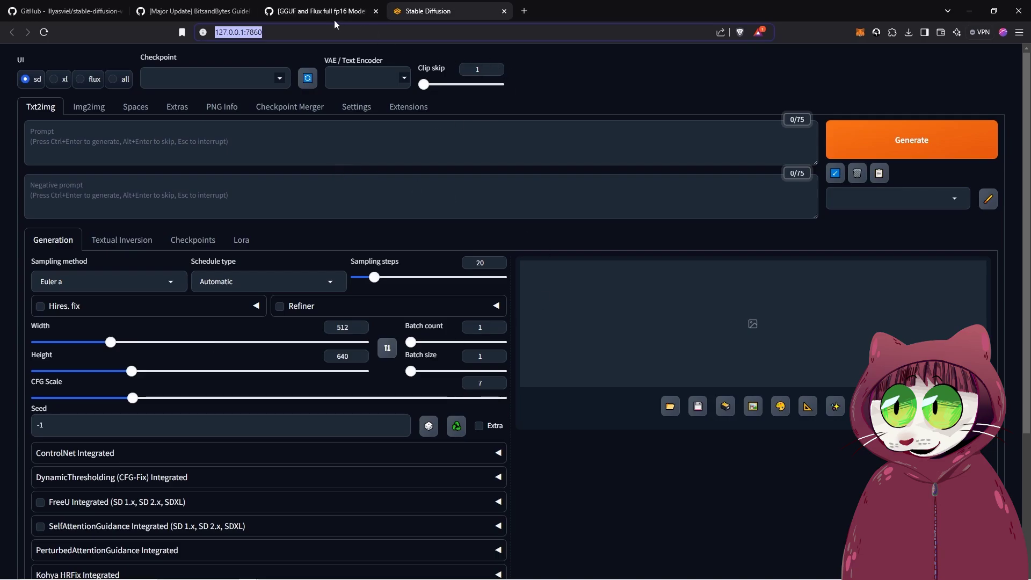
pyautogui.click(323, 35)
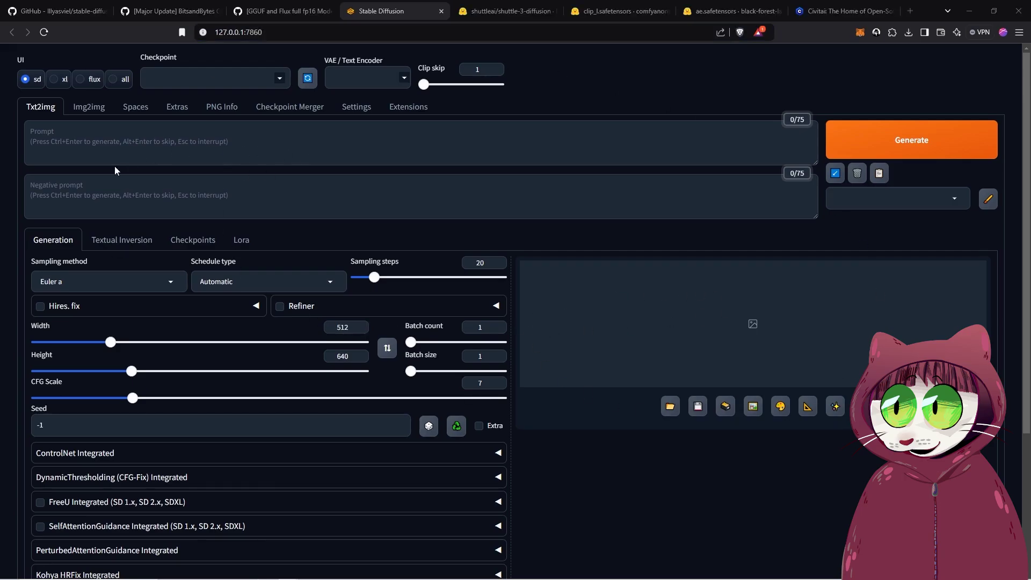
pyautogui.click(196, 80)
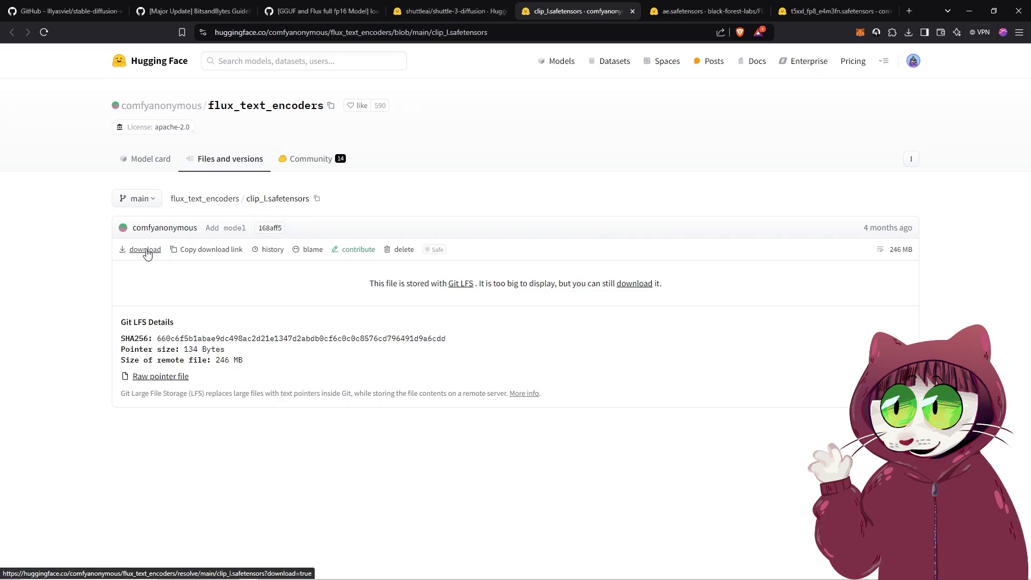
# - Start downloading clip_l.safetensors, browse to webui\models\text_encoder as its save location, and cancel the save
pyautogui.click(144, 251)
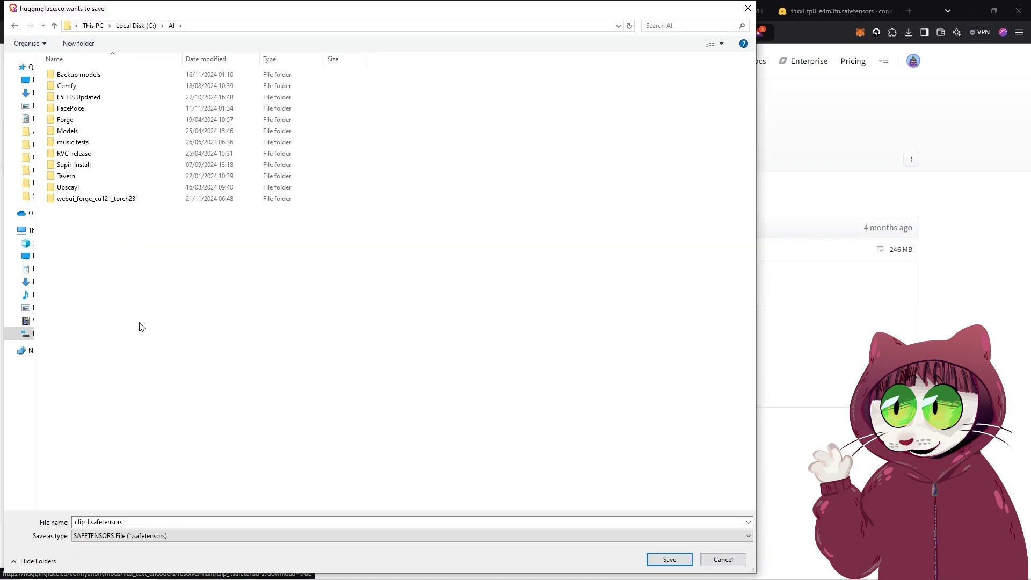
pyautogui.doubleClick(88, 198)
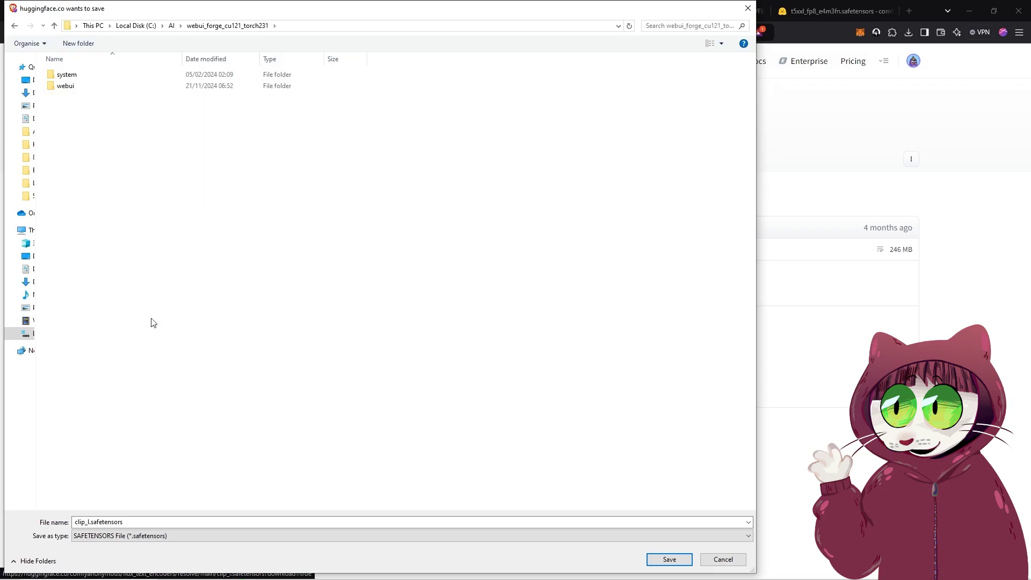
pyautogui.doubleClick(65, 87)
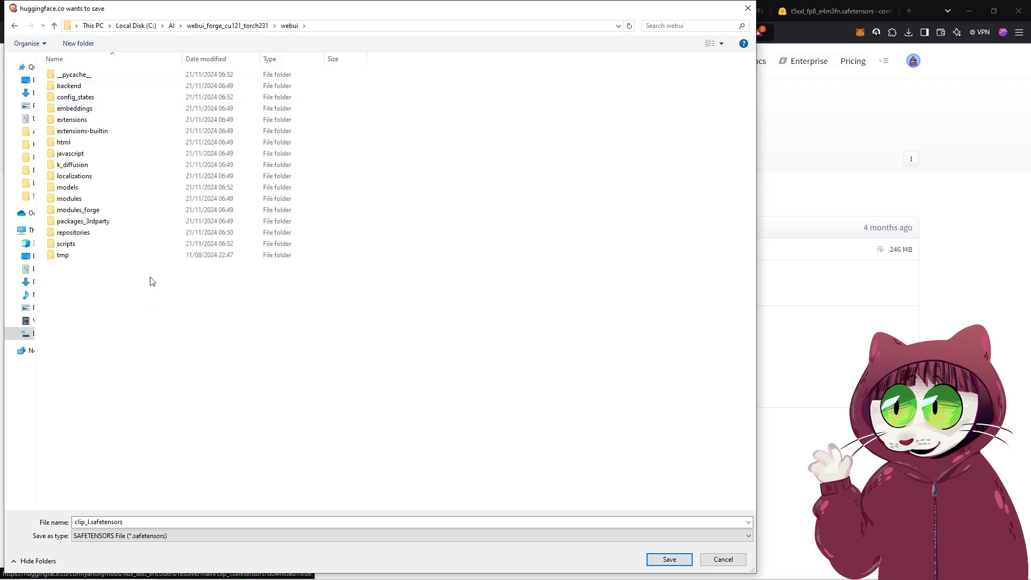
pyautogui.doubleClick(67, 187)
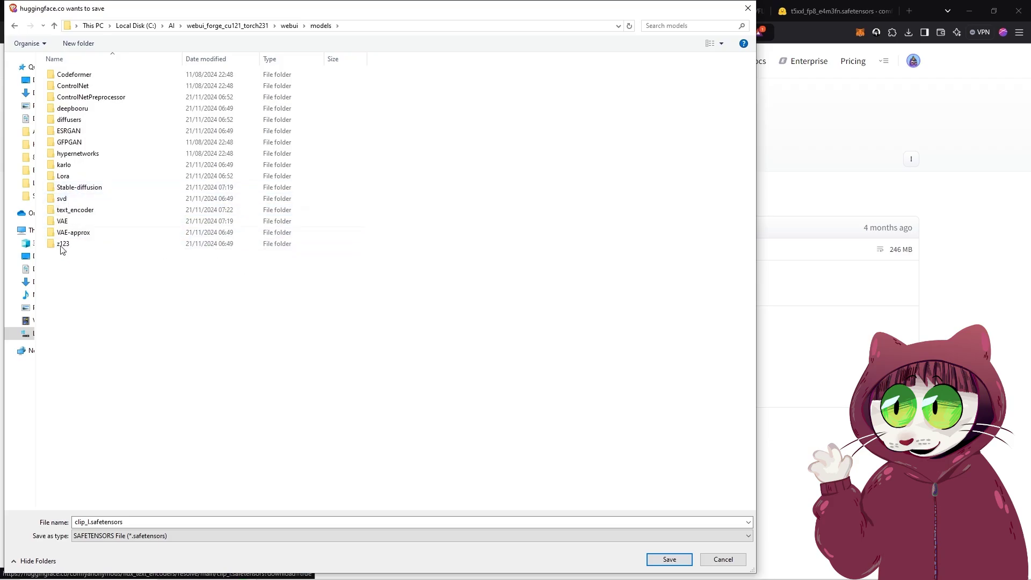
pyautogui.doubleClick(79, 212)
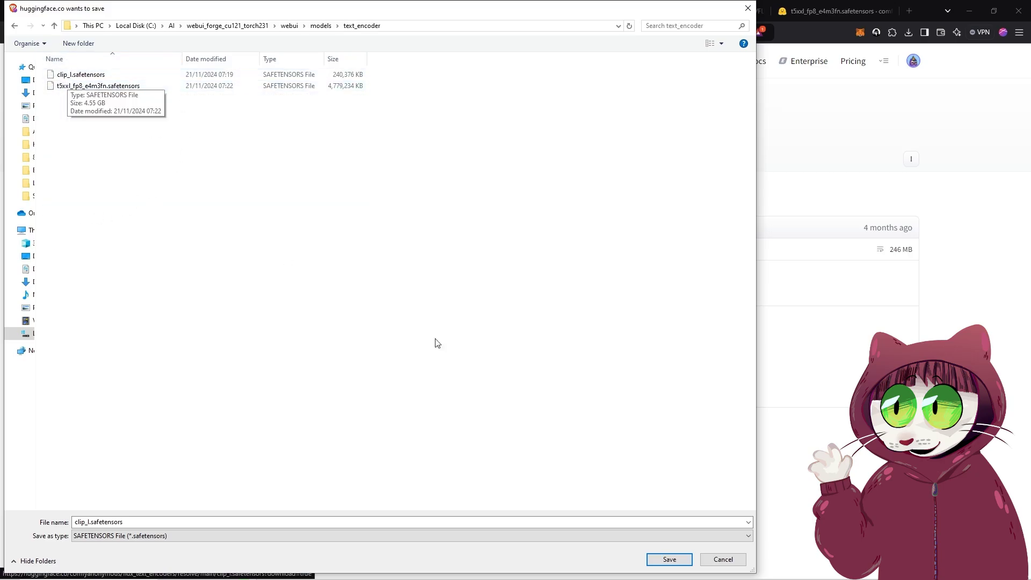
pyautogui.click(727, 560)
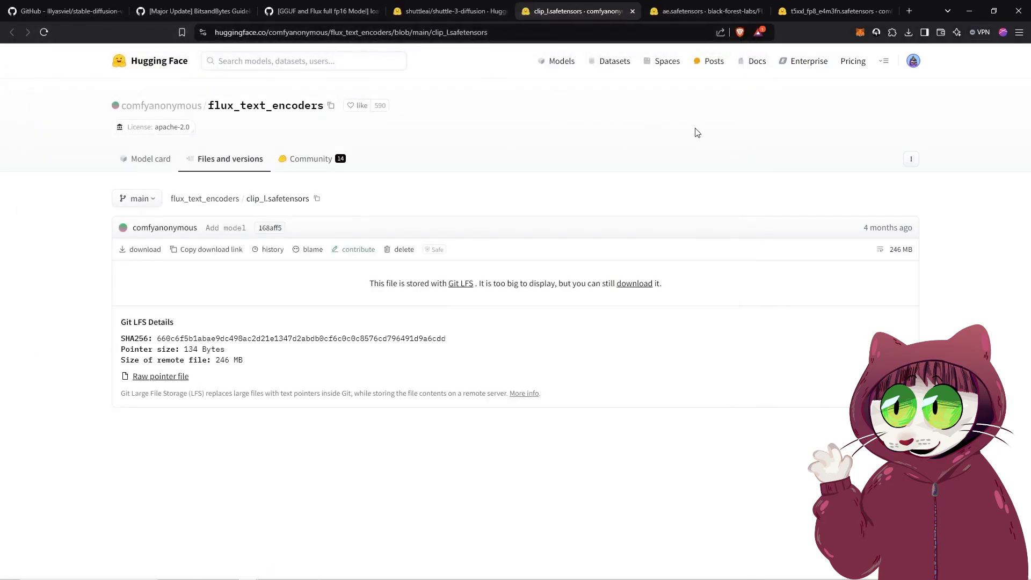
# - Start downloading t5xxl_fp8_e4m3fn.safetensors, browse to webui\models\text_encoder as its save location, and cancel the save
pyautogui.click(808, 12)
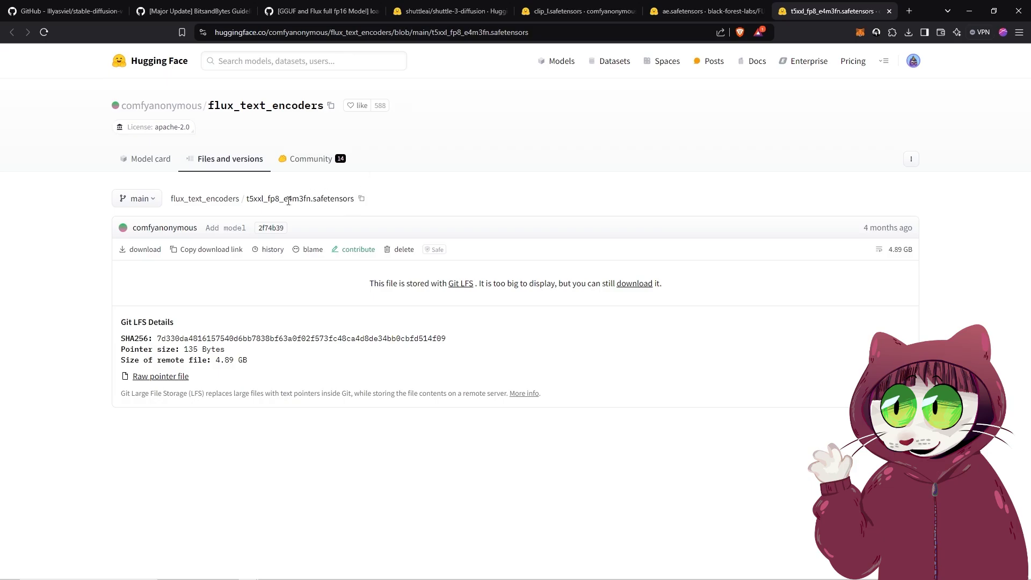
pyautogui.click(143, 255)
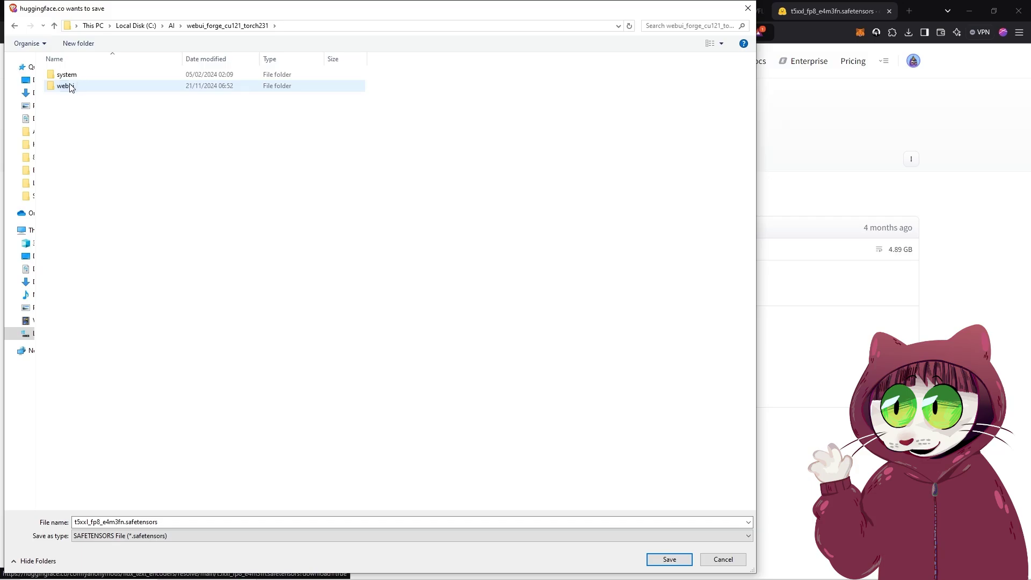
pyautogui.doubleClick(70, 87)
pyautogui.click(81, 189)
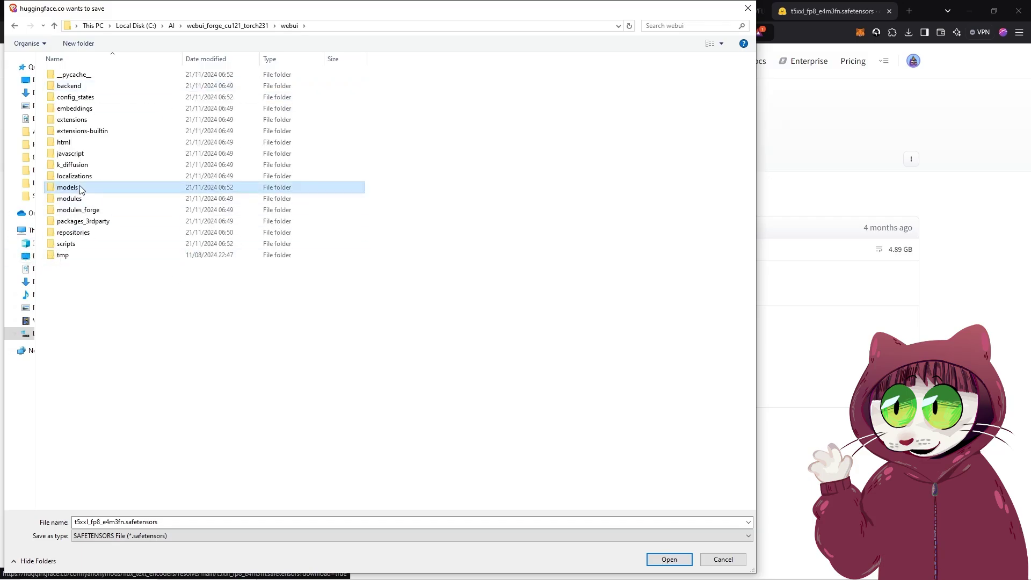
pyautogui.doubleClick(81, 189)
pyautogui.doubleClick(71, 221)
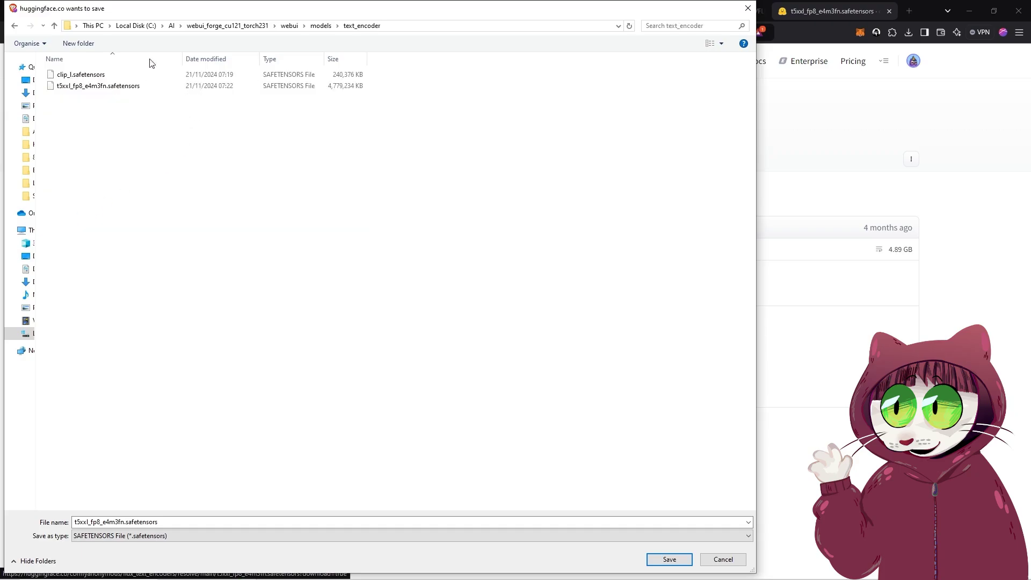
pyautogui.click(723, 559)
# - Start downloading ae.safetensors from the FLUX.1-schnell repository and browse to webui\models\VAE as its save location
pyautogui.click(673, 12)
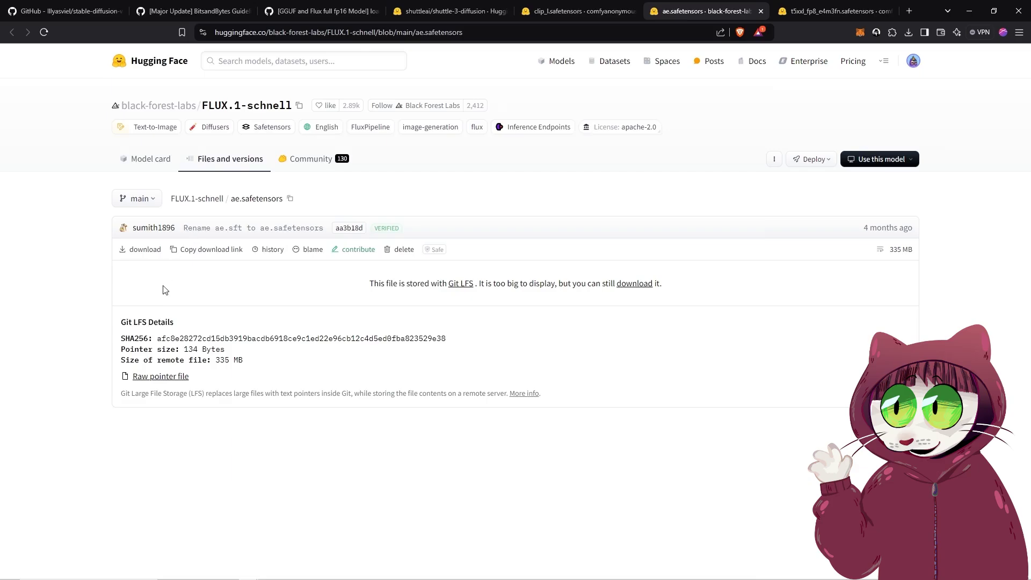
pyautogui.click(141, 249)
pyautogui.doubleClick(71, 89)
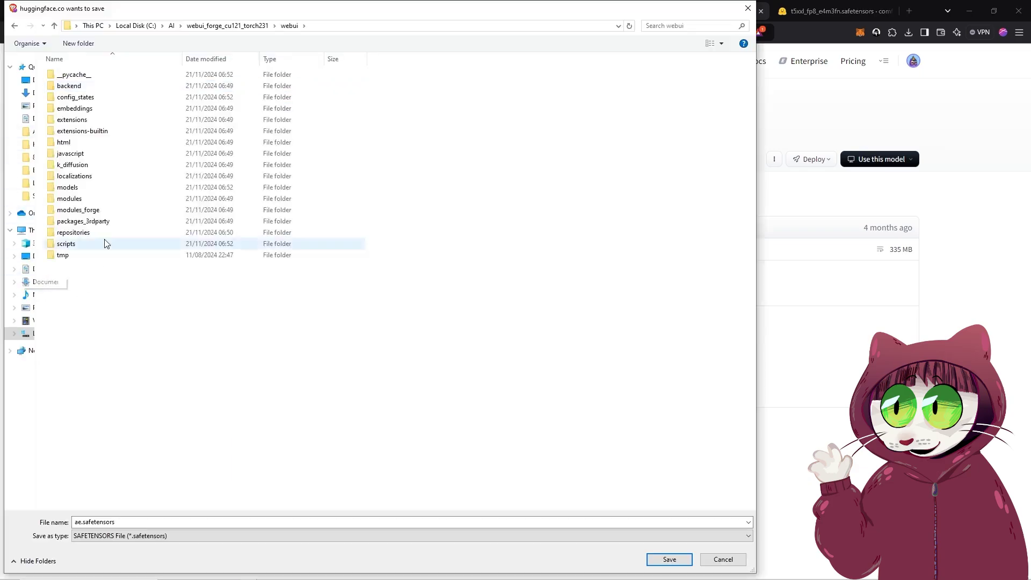
pyautogui.doubleClick(65, 187)
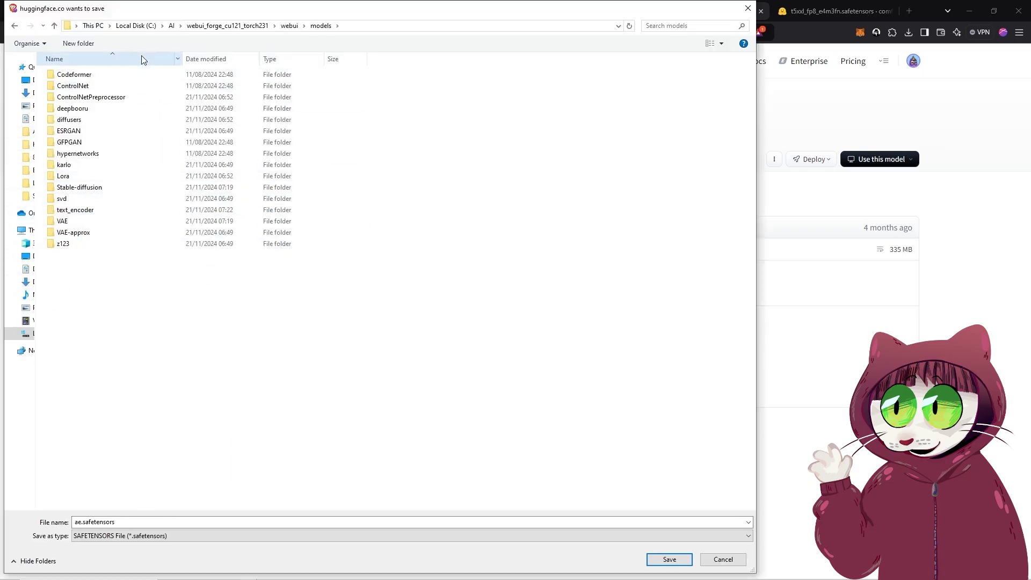
pyautogui.doubleClick(70, 222)
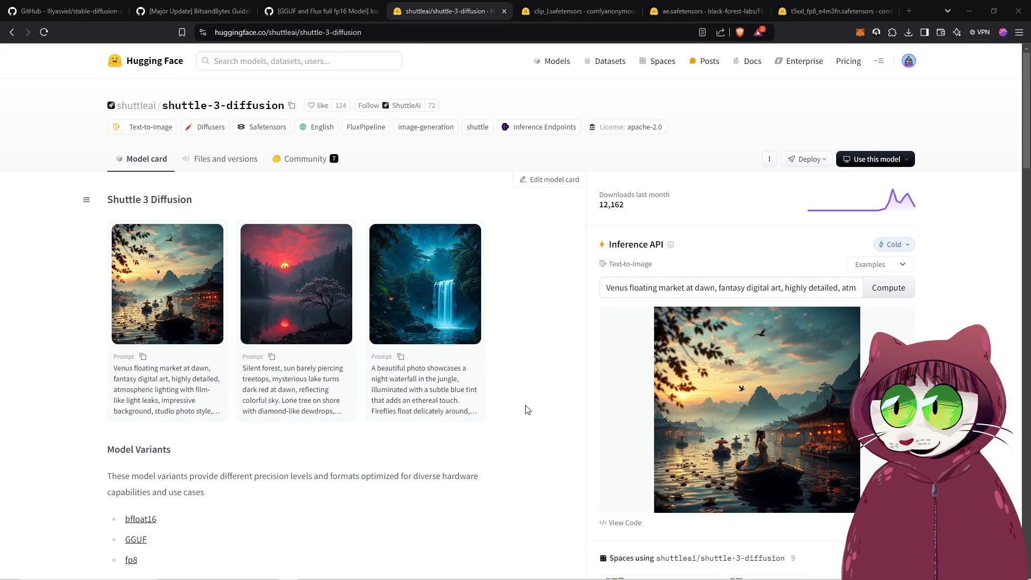
# - Examine the shuttle-3-diffusion model card, its full-size comparison image with Flux Schnell and Flux Dev, and the repository's file list
pyautogui.scroll(-10, 531, 398)
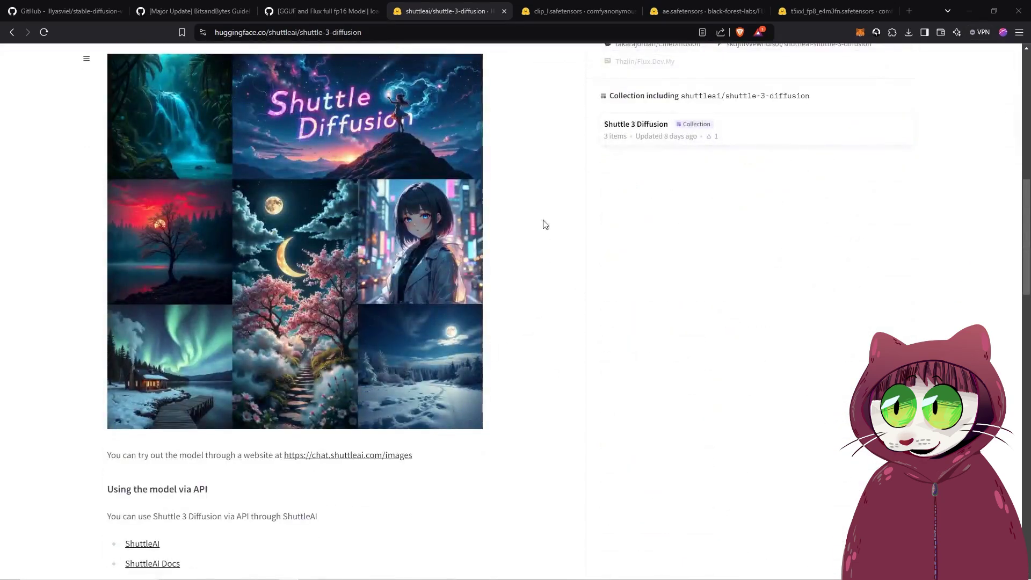
pyautogui.scroll(-10, 548, 278)
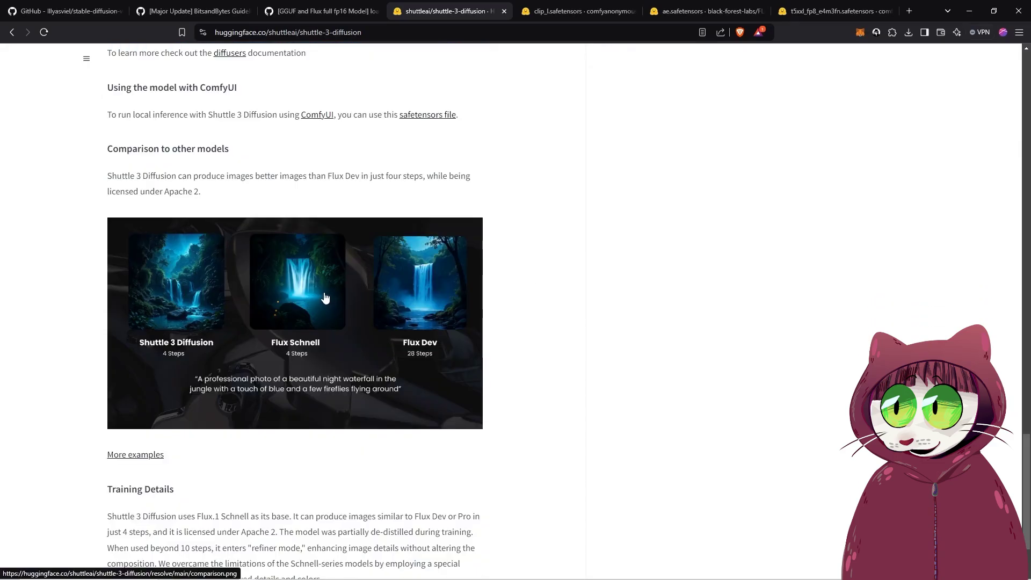
pyautogui.click(324, 297)
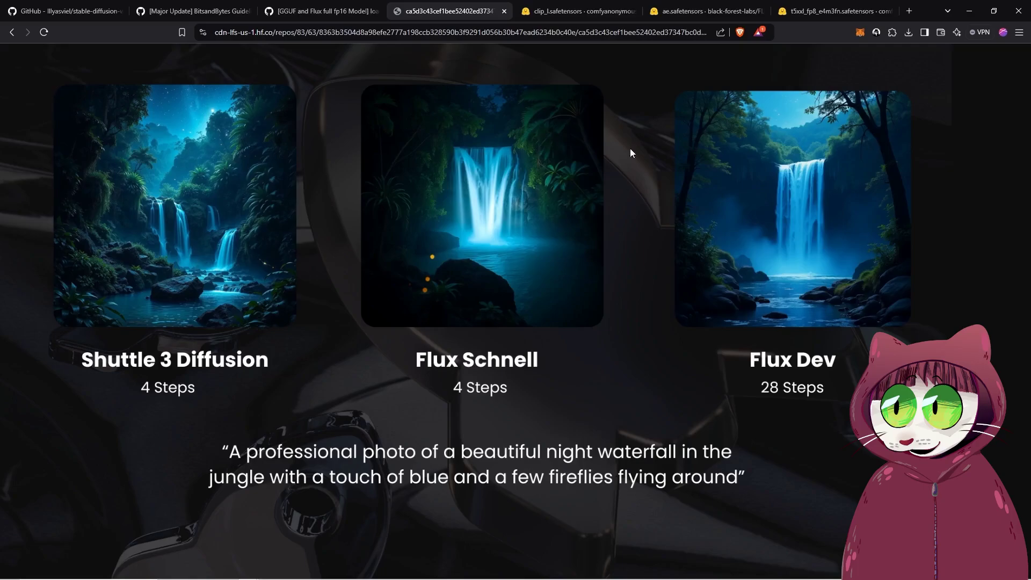
pyautogui.hotkey('alt', 'Left')
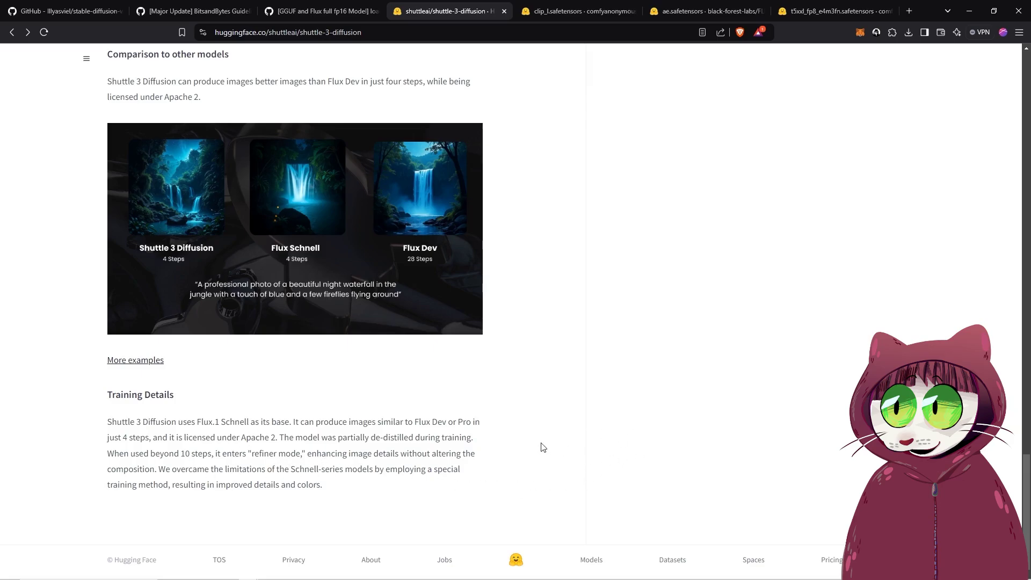
pyautogui.scroll(15, 490, 476)
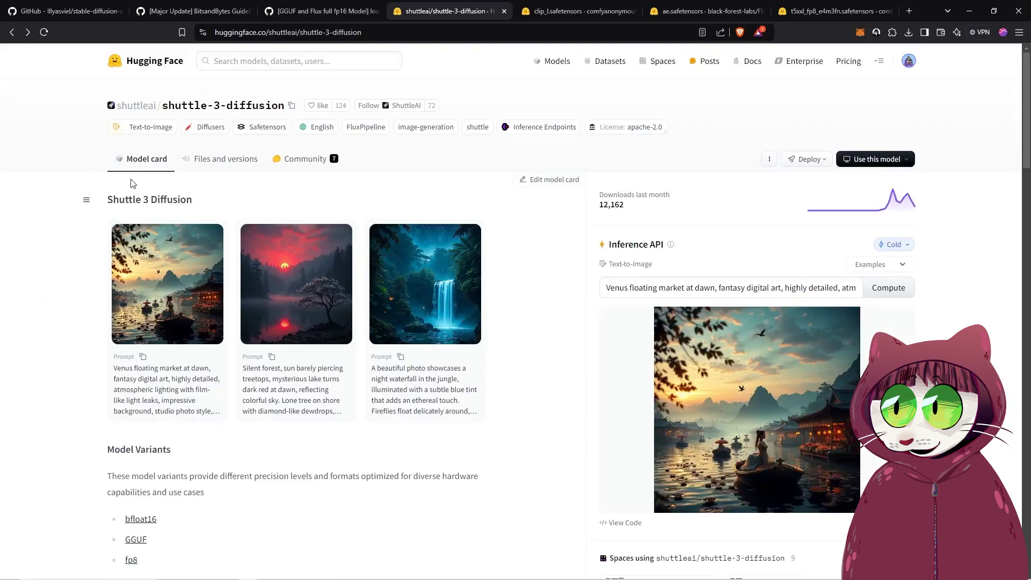
pyautogui.scroll(-4, 264, 334)
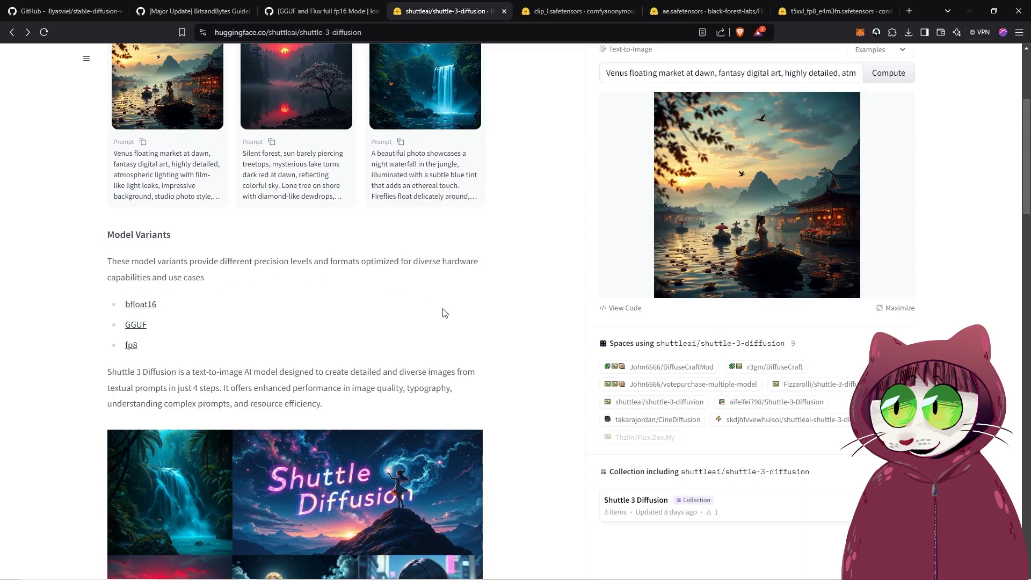
pyautogui.scroll(4, 445, 311)
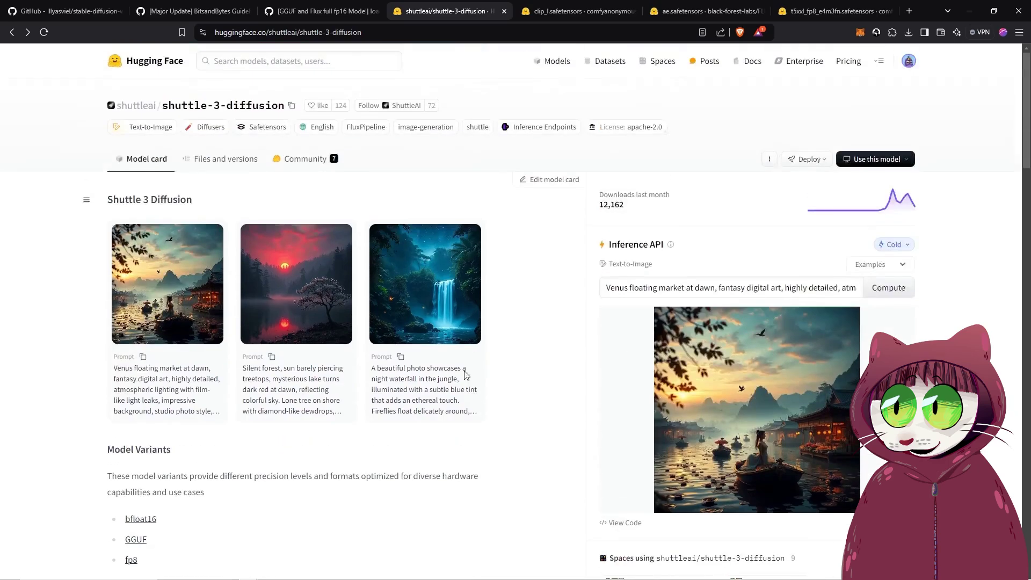
pyautogui.click(208, 159)
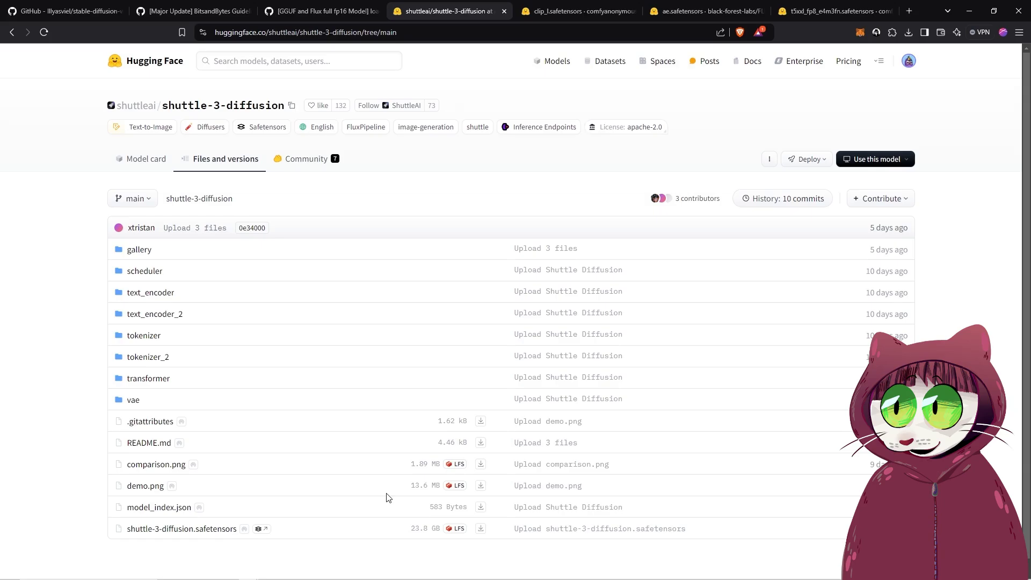
pyautogui.click(142, 157)
# - Open the GGUF variant of Shuttle 3 Diffusion and show the file details of its 4-bit Q4_K_S version
pyautogui.scroll(-3, 323, 409)
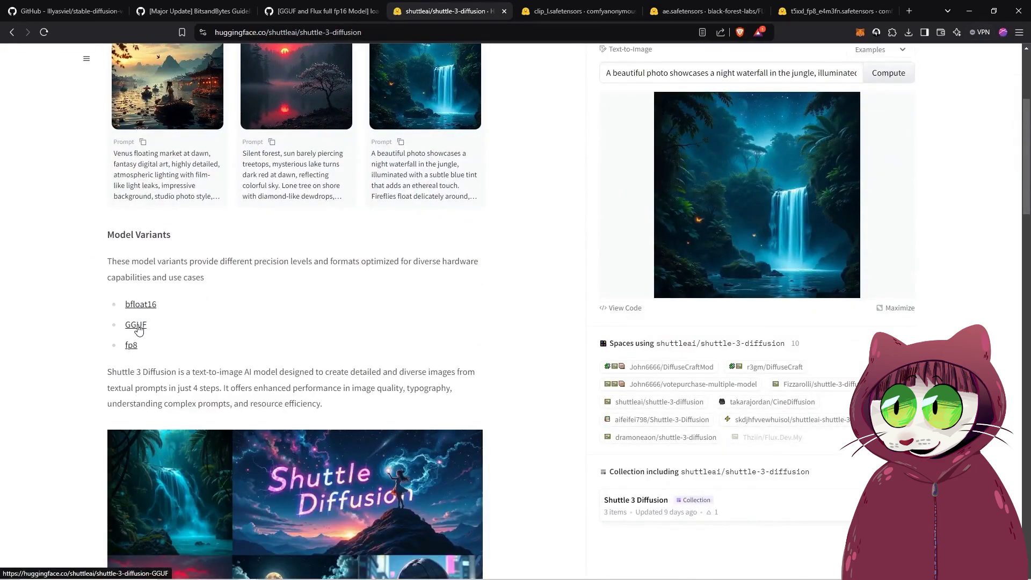
pyautogui.click(137, 326)
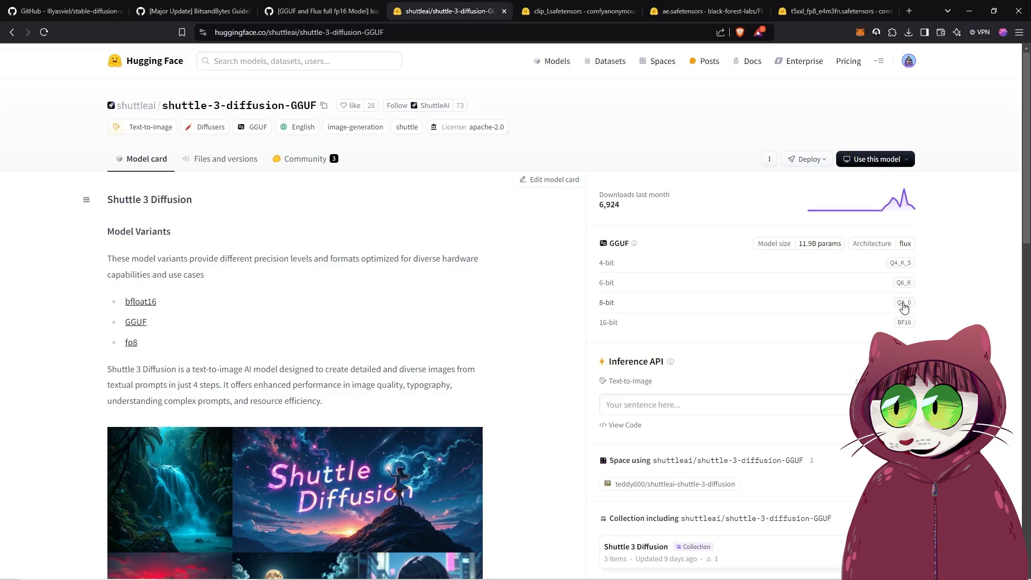
pyautogui.click(900, 263)
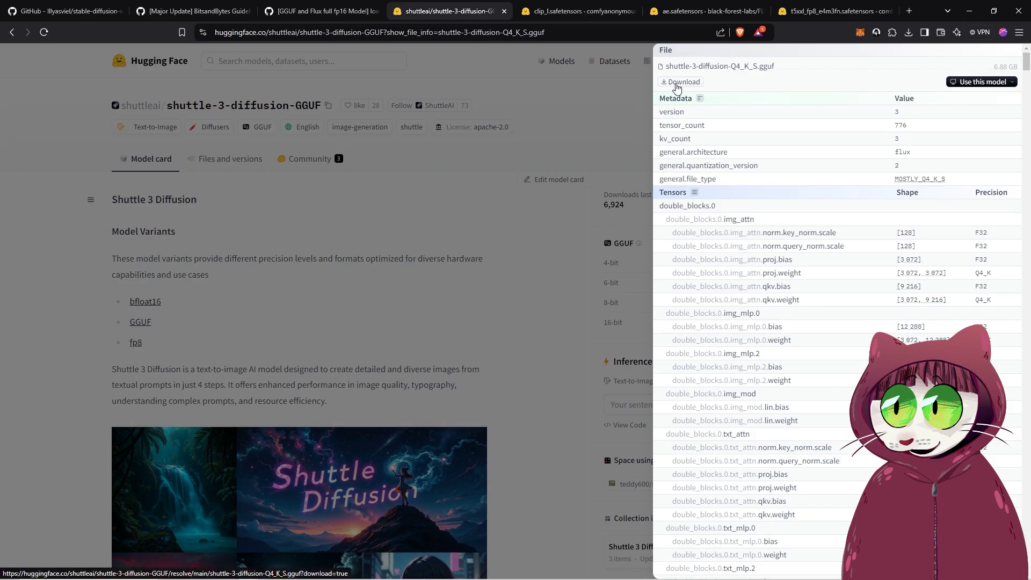
# - Download shuttle-3-diffusion-Q4_K_S.gguf and save it in the webui\models\Stable-diffusion folder
pyautogui.click(679, 83)
pyautogui.doubleClick(88, 199)
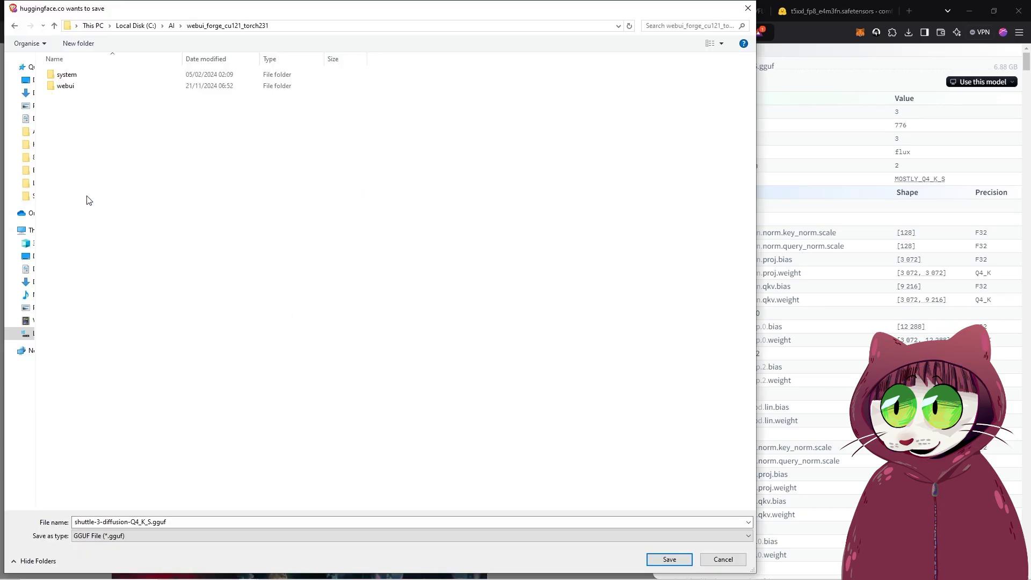
pyautogui.doubleClick(90, 87)
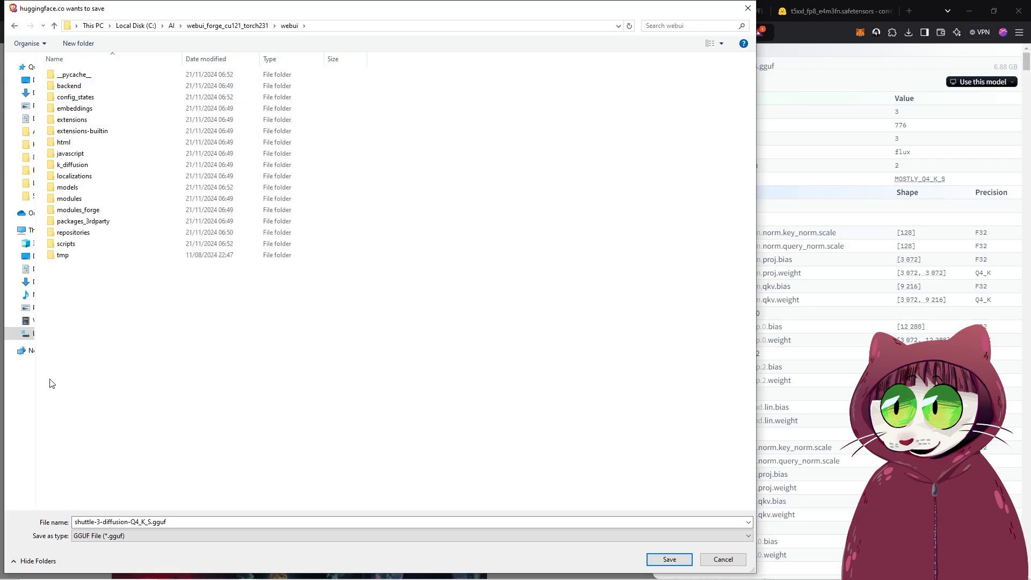
pyautogui.doubleClick(118, 188)
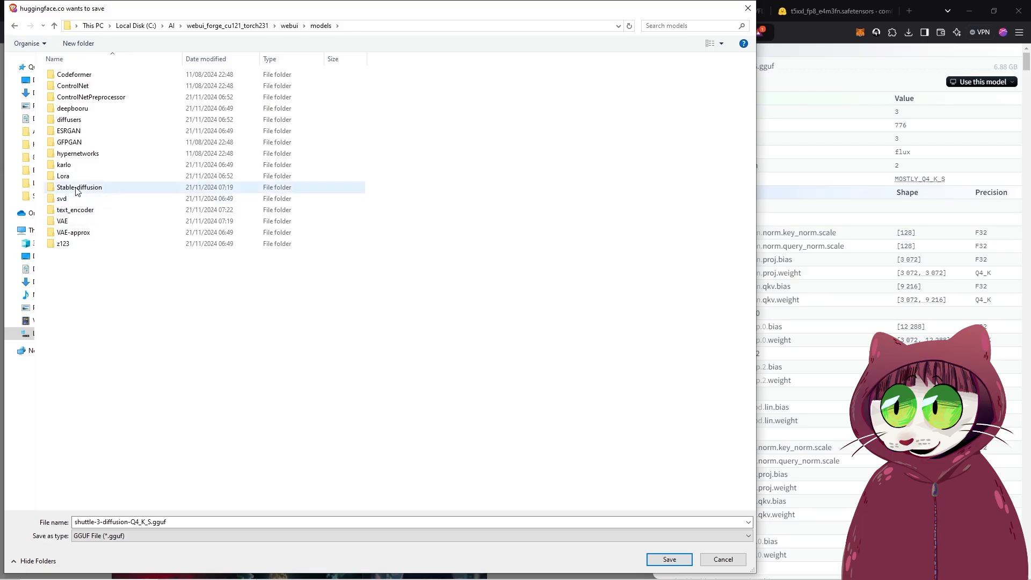
pyautogui.doubleClick(77, 189)
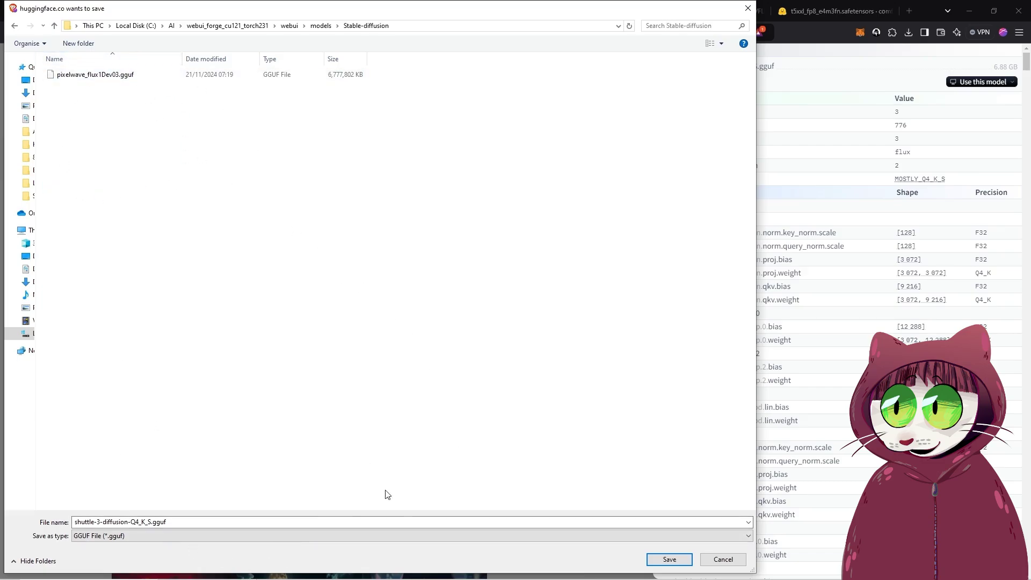
pyautogui.click(673, 561)
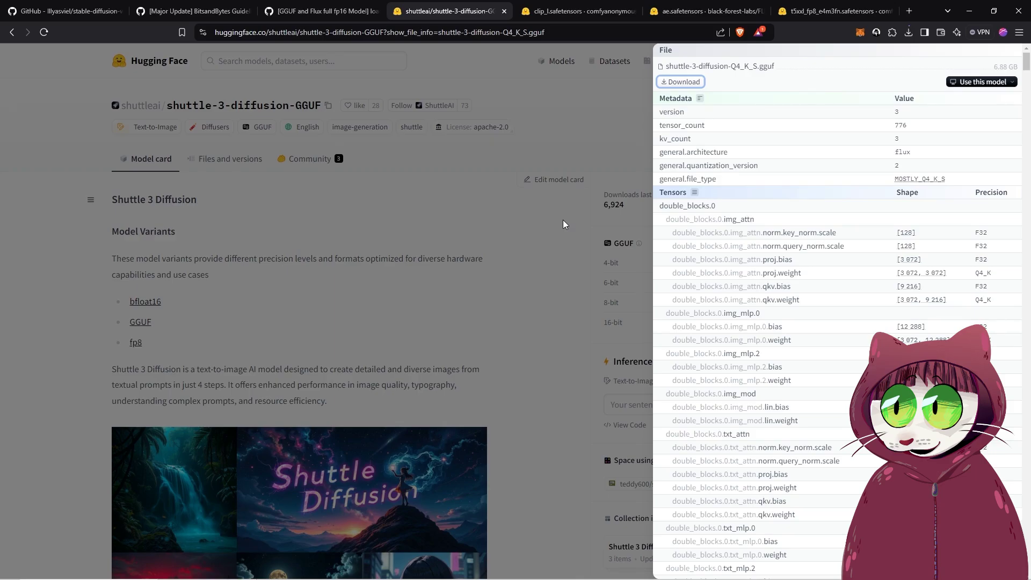
# - Switch to the Forge web UI, refresh the model lists and select shuttle-3-diffusion-Q4_K_S.gguf as the checkpoint
pyautogui.hotkey('alt', 'Tab')
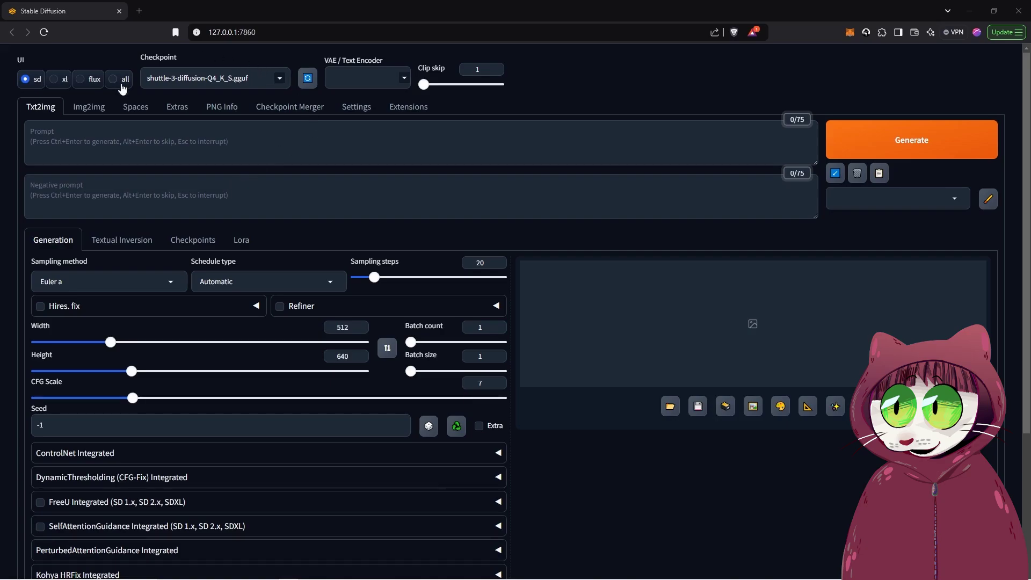
pyautogui.click(309, 80)
pyautogui.click(270, 78)
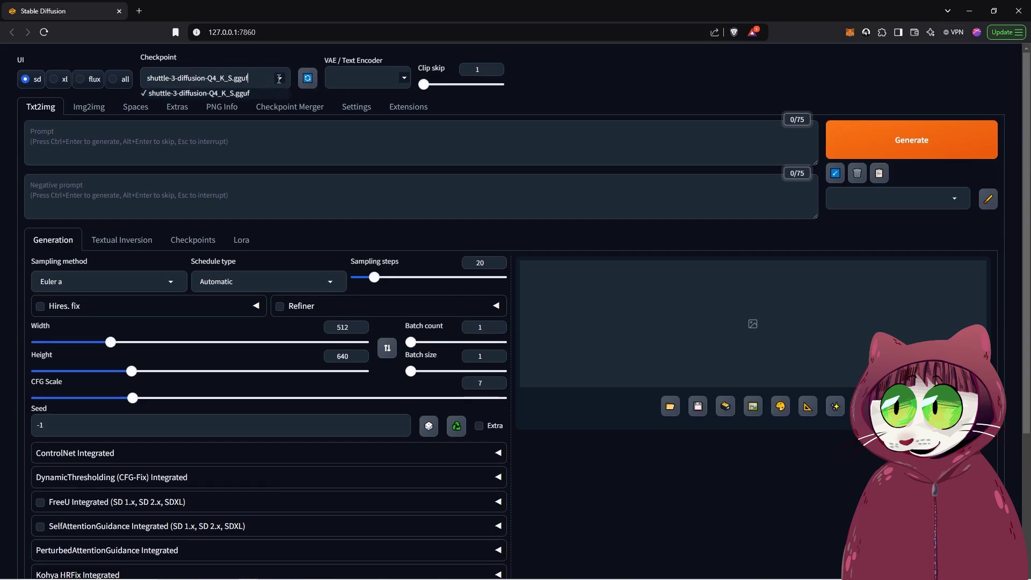
pyautogui.click(209, 94)
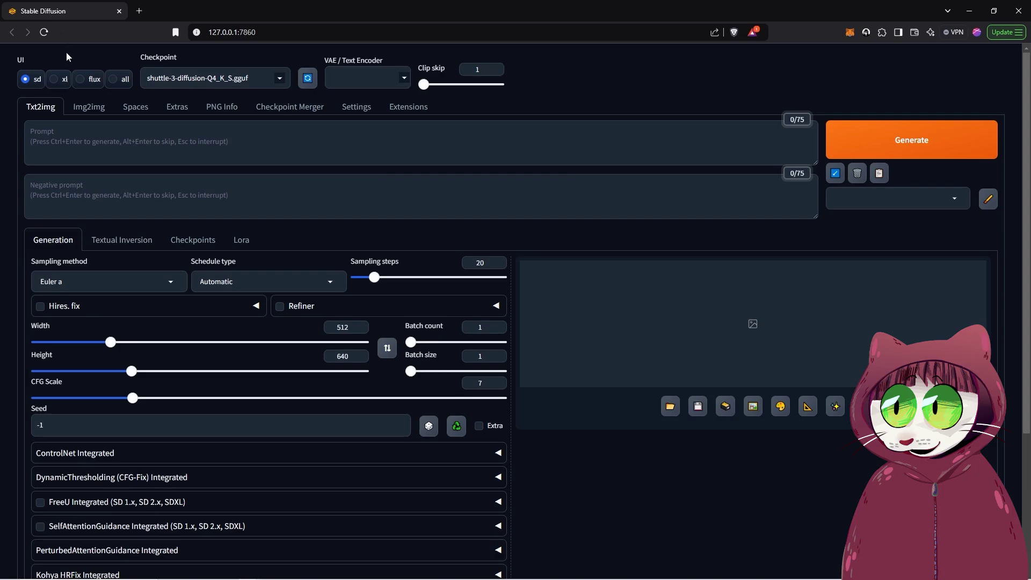
# - Set the UI mode to flux and select ae.safetensors, clip_l.safetensors and t5xxl_fp8_e4m3fn.safetensors as VAE and text encoders
pyautogui.click(82, 79)
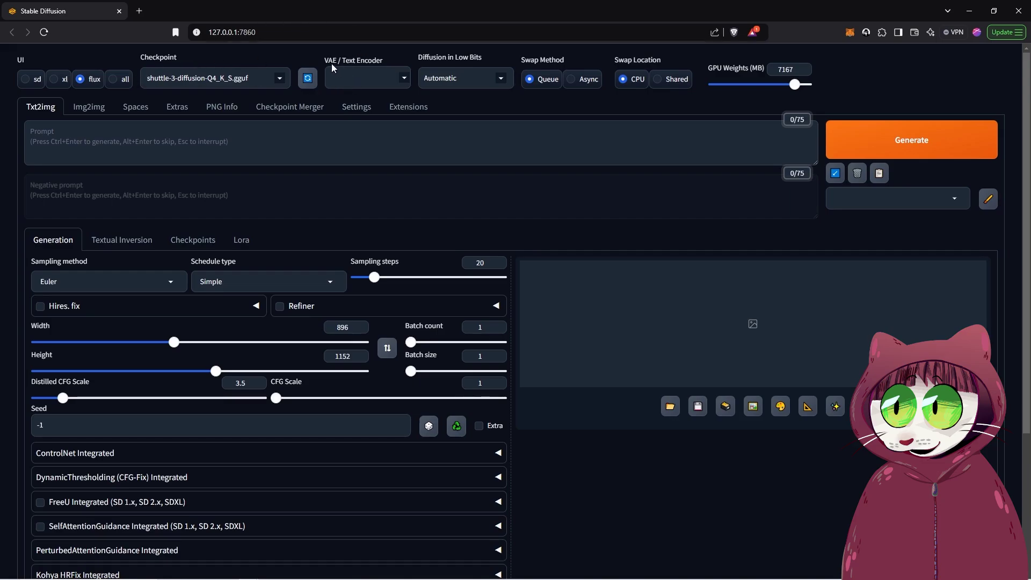
pyautogui.click(377, 79)
pyautogui.click(354, 93)
pyautogui.click(357, 105)
pyautogui.click(376, 116)
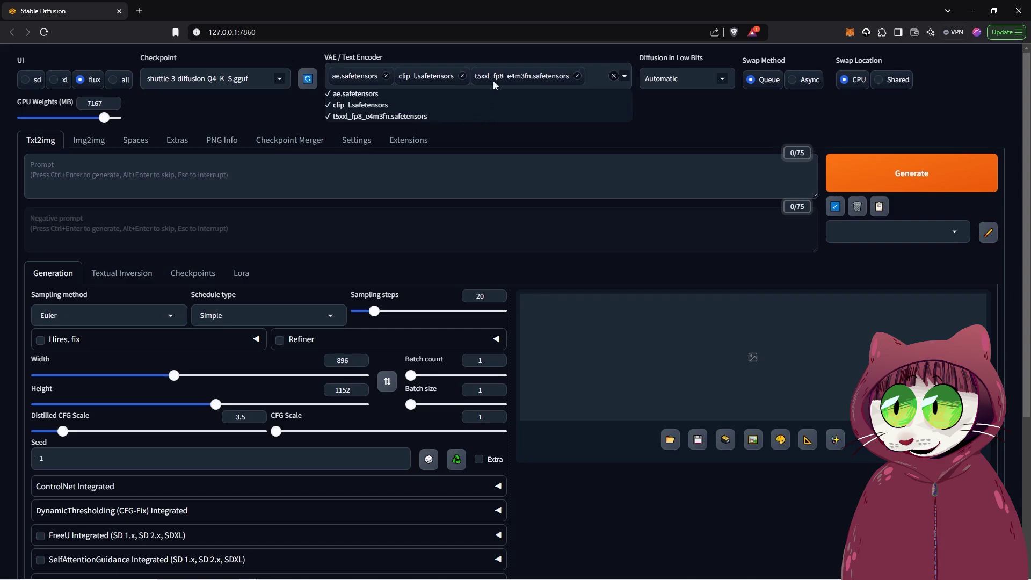
pyautogui.click(645, 60)
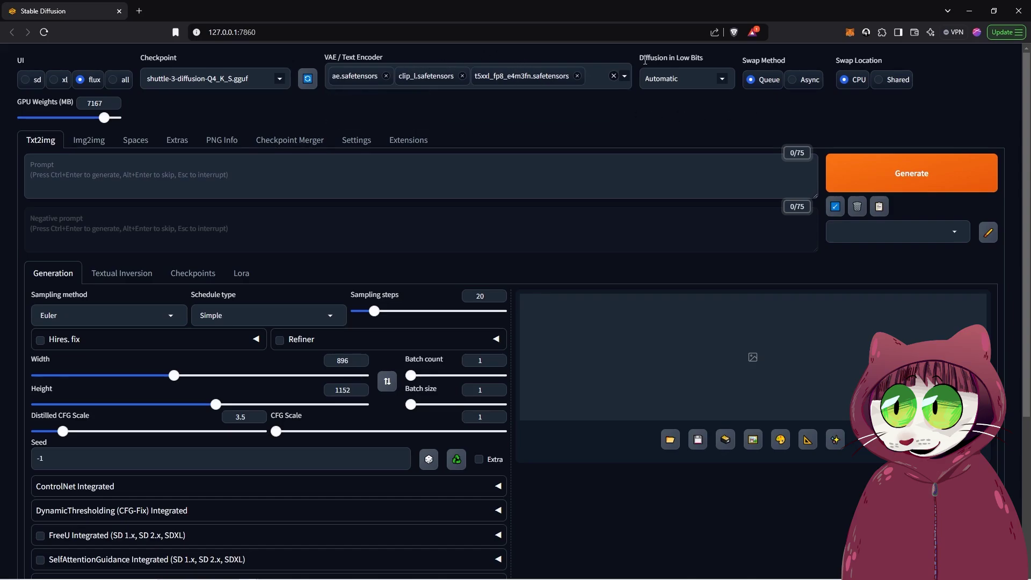
# - Check the Diffusion in Low Bits options without choosing another one, and lower GPU Weights to 5945 MB
pyautogui.click(684, 85)
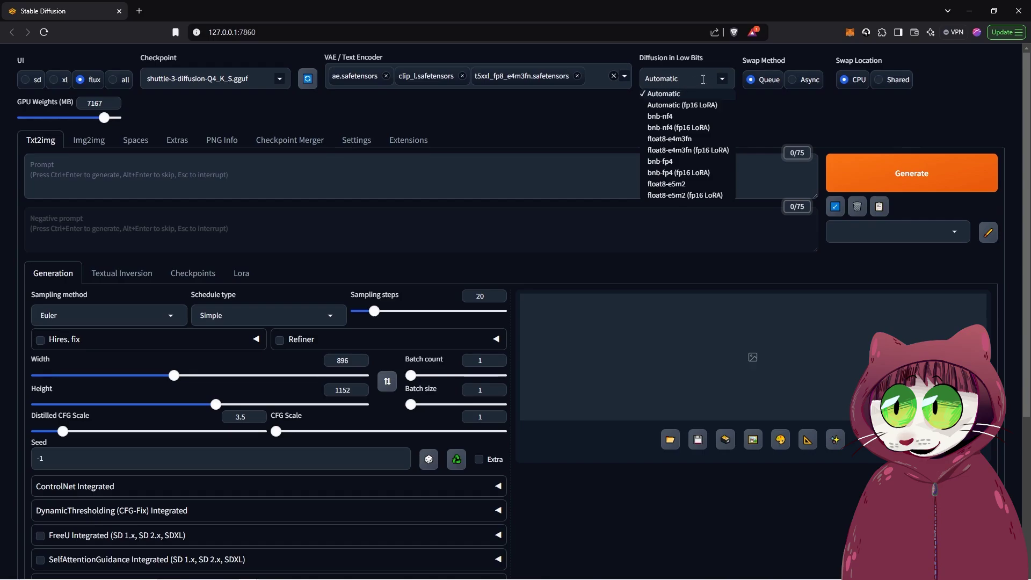
pyautogui.click(813, 54)
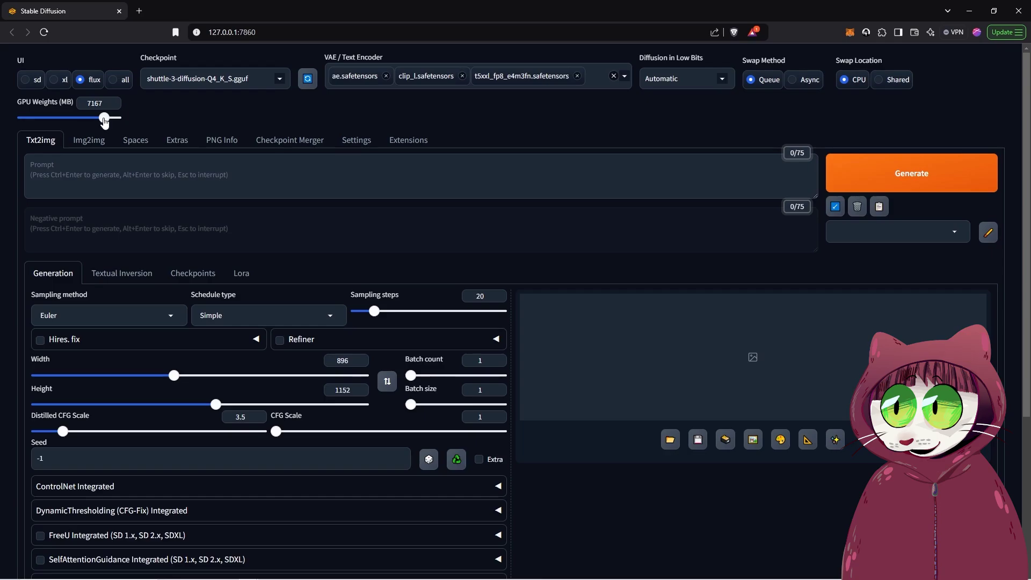
pyautogui.moveTo(104, 120)
pyautogui.mouseDown()
pyautogui.moveTo(56, 124)
pyautogui.moveTo(90, 119)
pyautogui.mouseUp()
# - Paste the prompt describing an elegant beauty photograph of a 19 year old polish woman model in haute couture walking down the catwalk
pyautogui.click(74, 170)
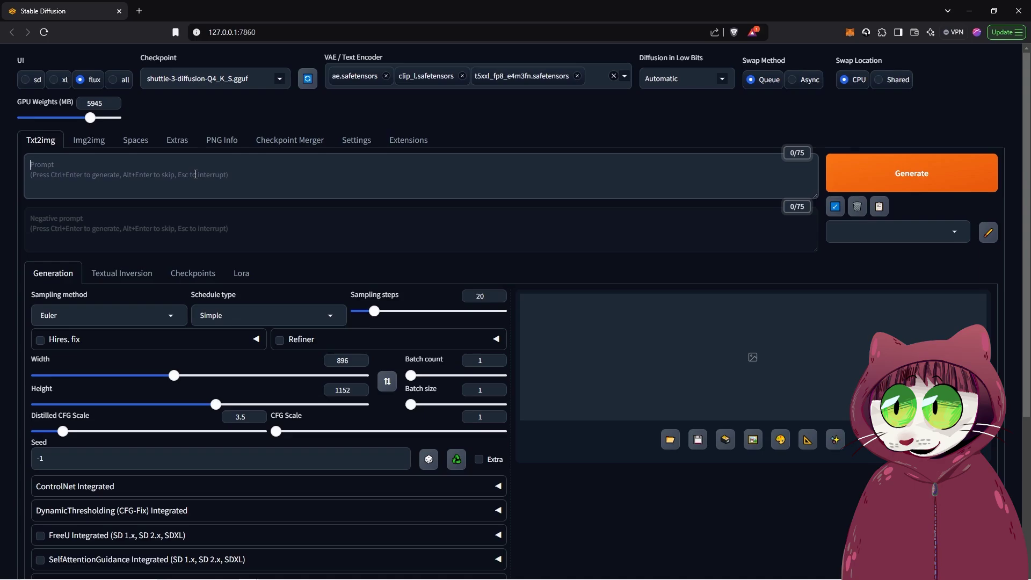
pyautogui.hotkey('ctrl', 'v')
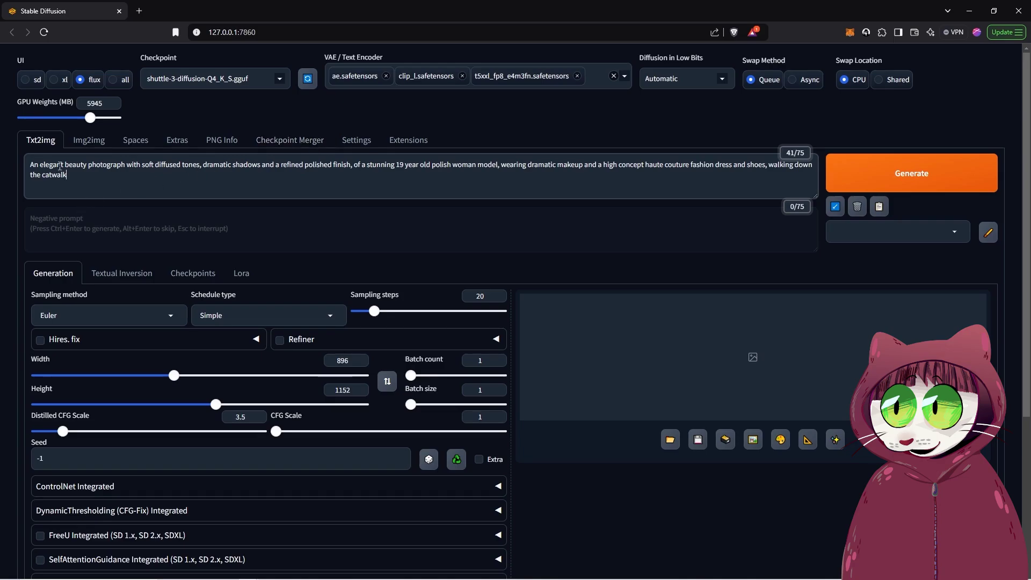
# - Look through the available sampling methods and set the sampling method to [Forge] Flux Realistic
pyautogui.scroll(-1, 162, 205)
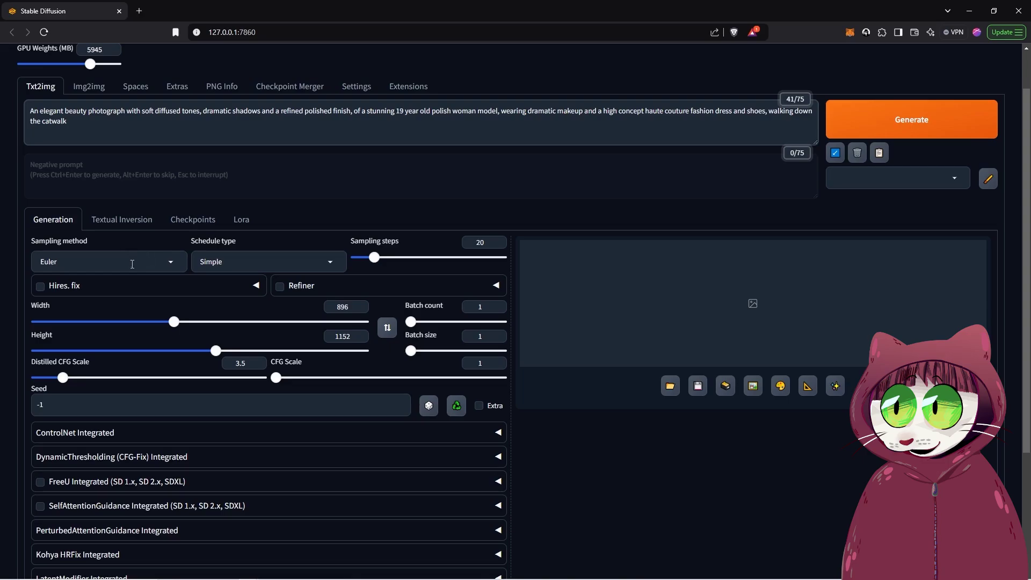
pyautogui.click(169, 262)
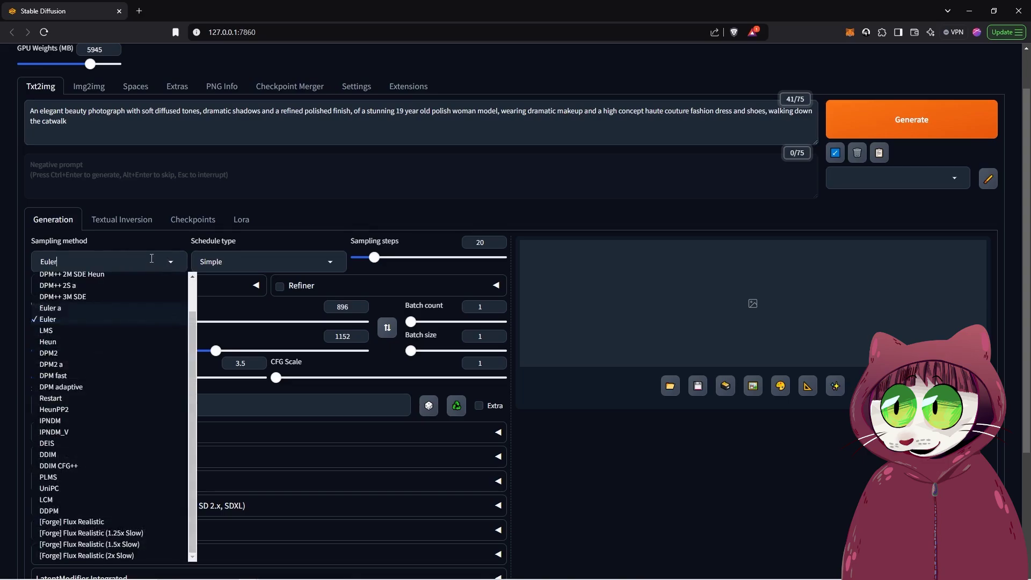
pyautogui.click(128, 239)
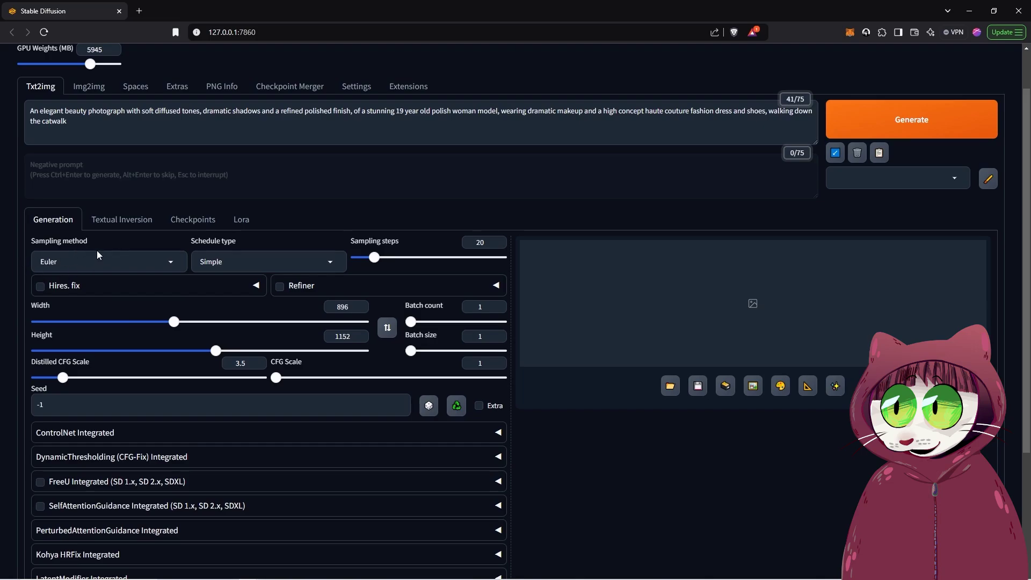
pyautogui.click(151, 260)
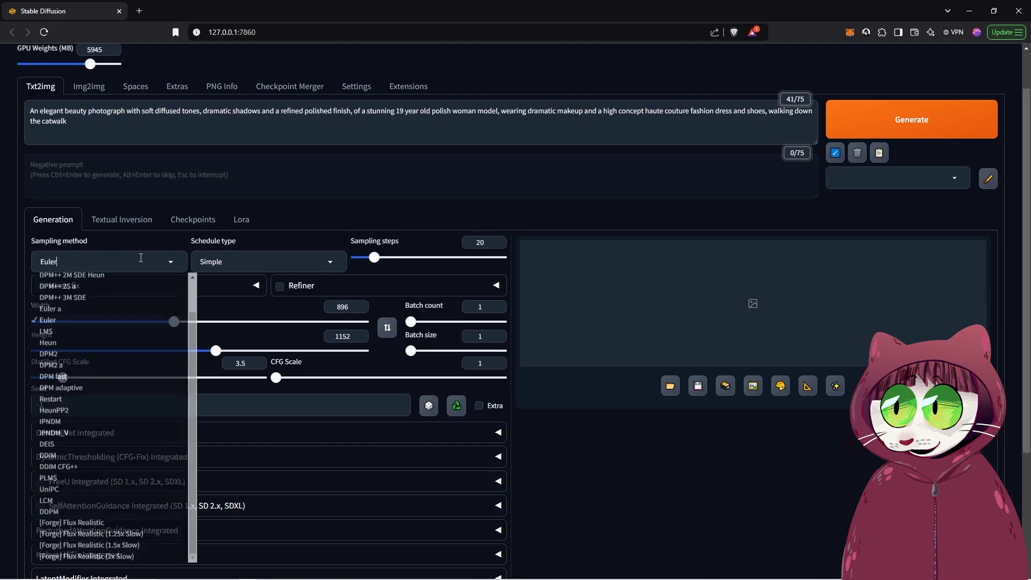
pyautogui.click(87, 522)
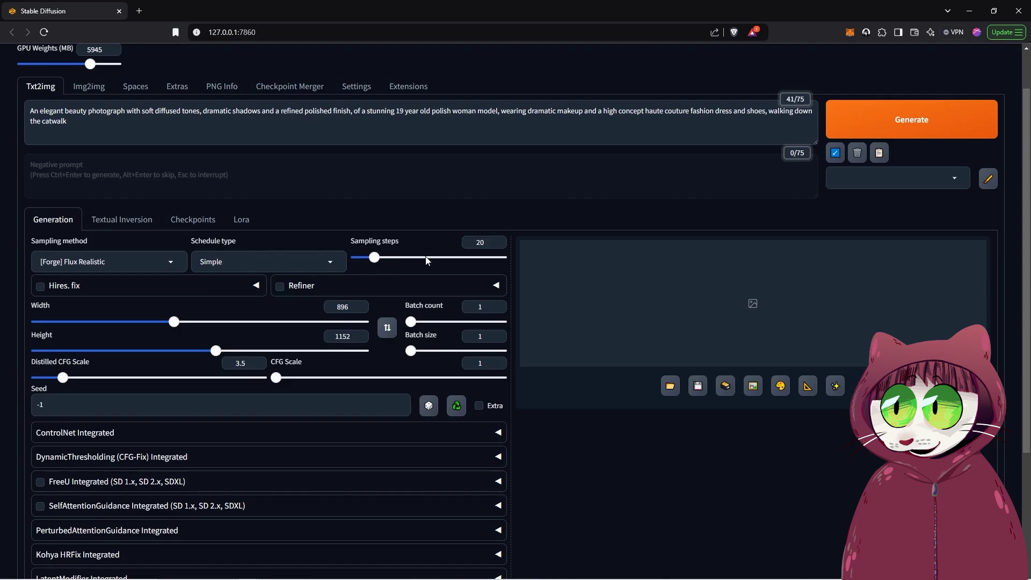
# - Set the sampling steps to 4, and swap width and height and back again to 896 × 1152
pyautogui.click(490, 242)
pyautogui.write('4')
pyautogui.click(387, 329)
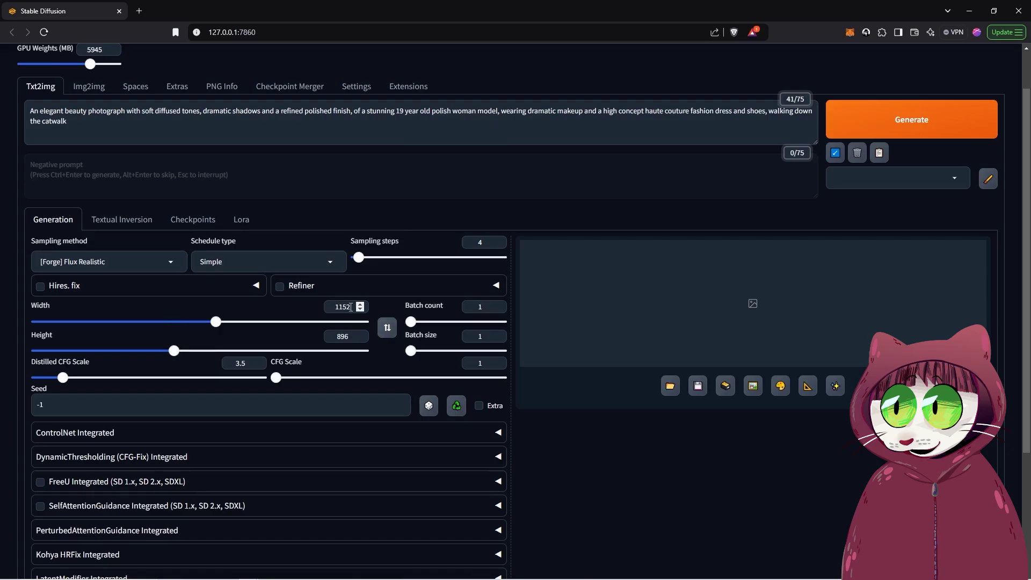
pyautogui.click(386, 329)
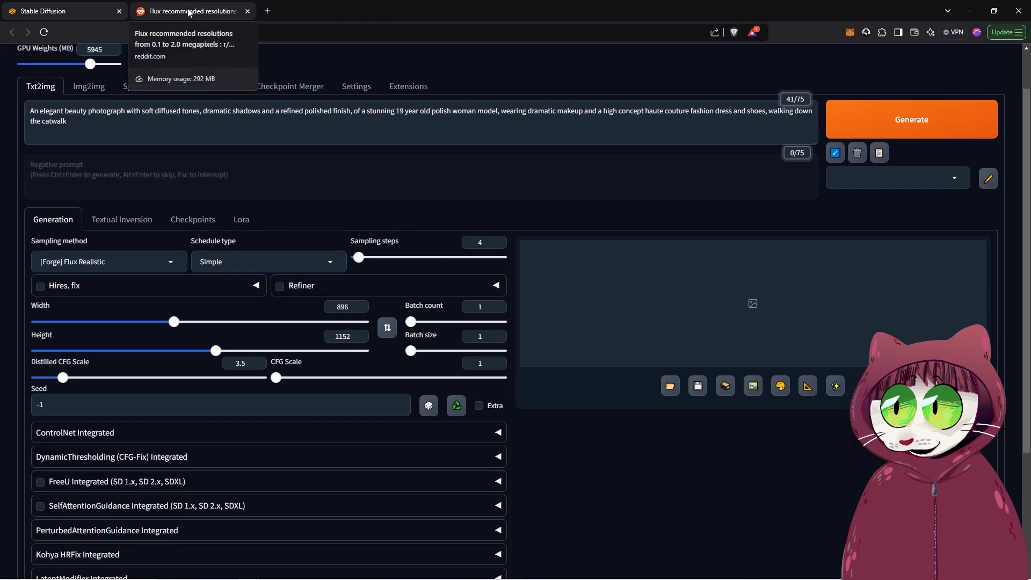
# - Read the Reddit post's recommended Flux resolutions from 0.1 to 2.0 megapixels and return to the Stable Diffusion page
pyautogui.click(190, 12)
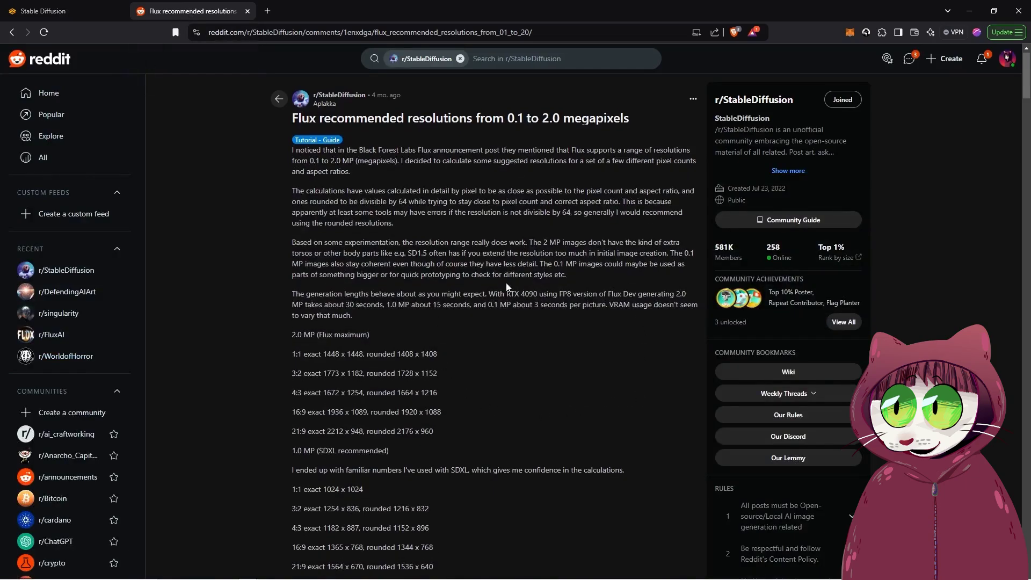
pyautogui.scroll(-4, 506, 287)
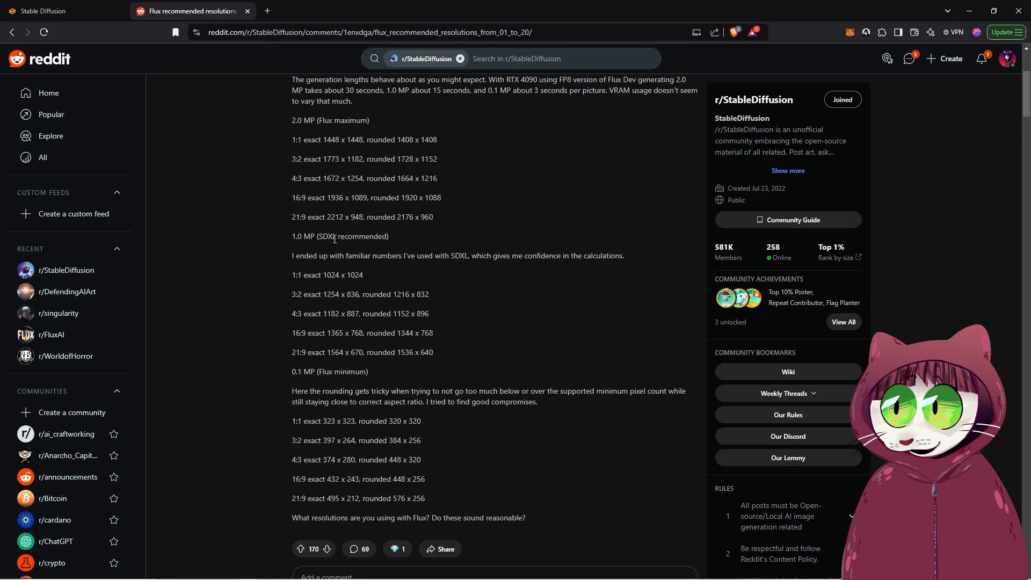
pyautogui.hotkey('ctrl', 'Tab')
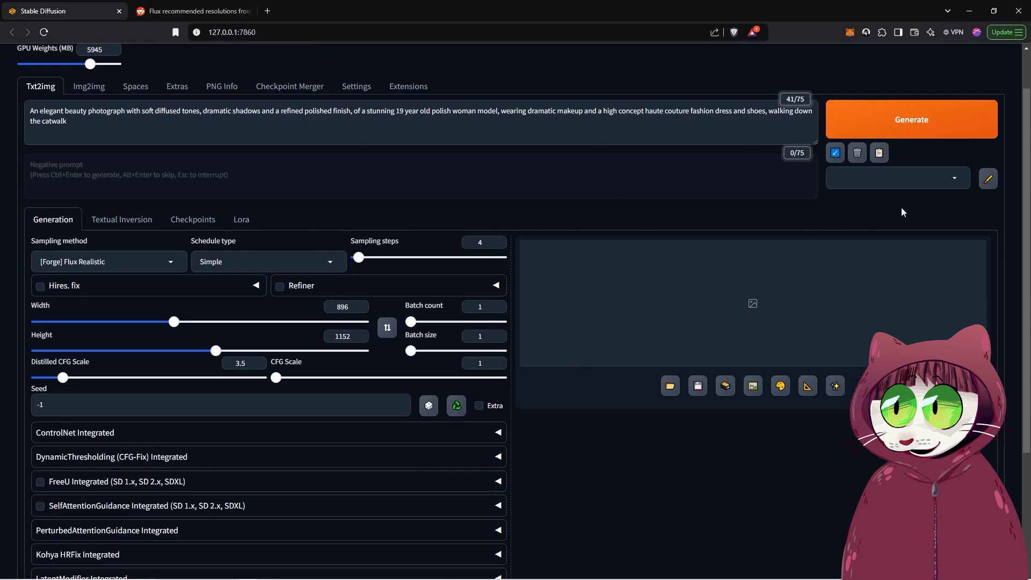
# - Generate the image from the catwalk prompt and inspect the result in the enlarged view
pyautogui.click(899, 119)
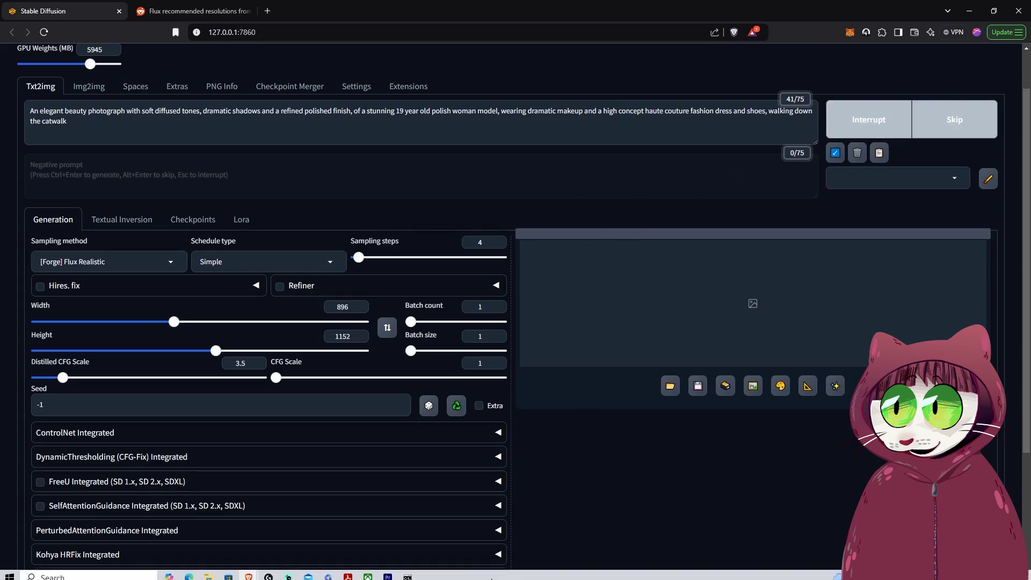
pyautogui.click(409, 573)
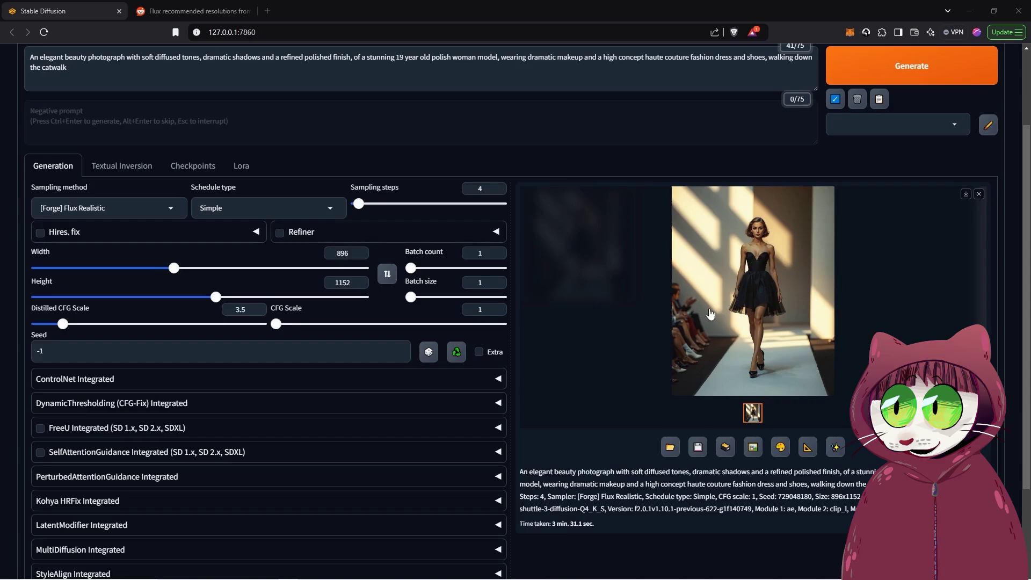
pyautogui.click(712, 271)
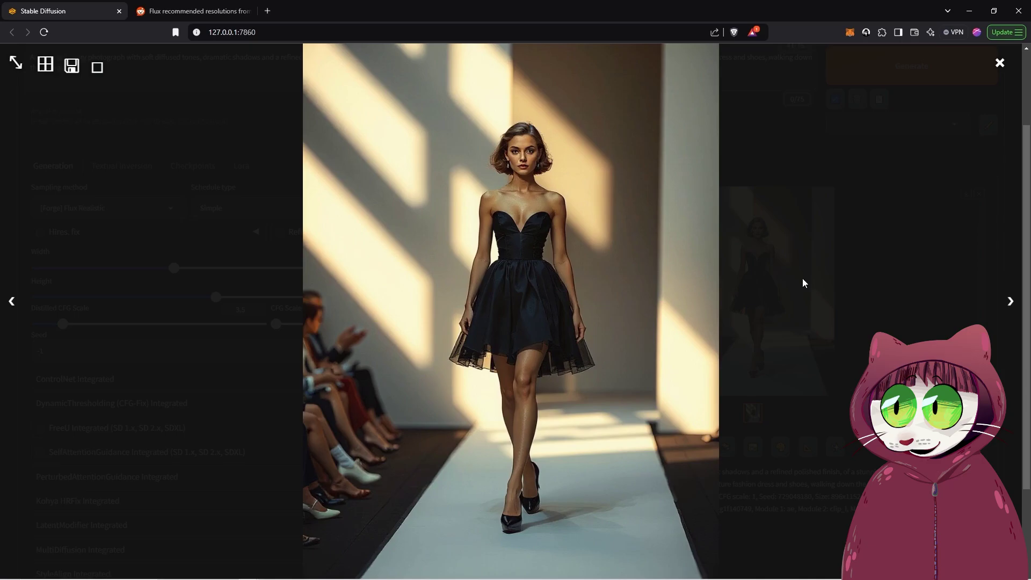
pyautogui.click(897, 307)
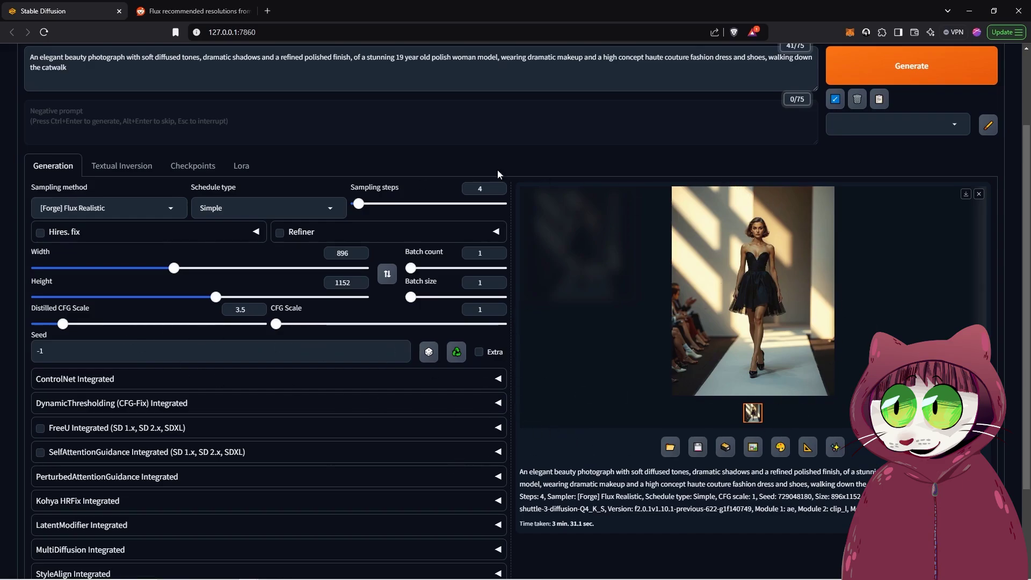
pyautogui.scroll(-1, 258, 289)
pyautogui.scroll(2, 259, 289)
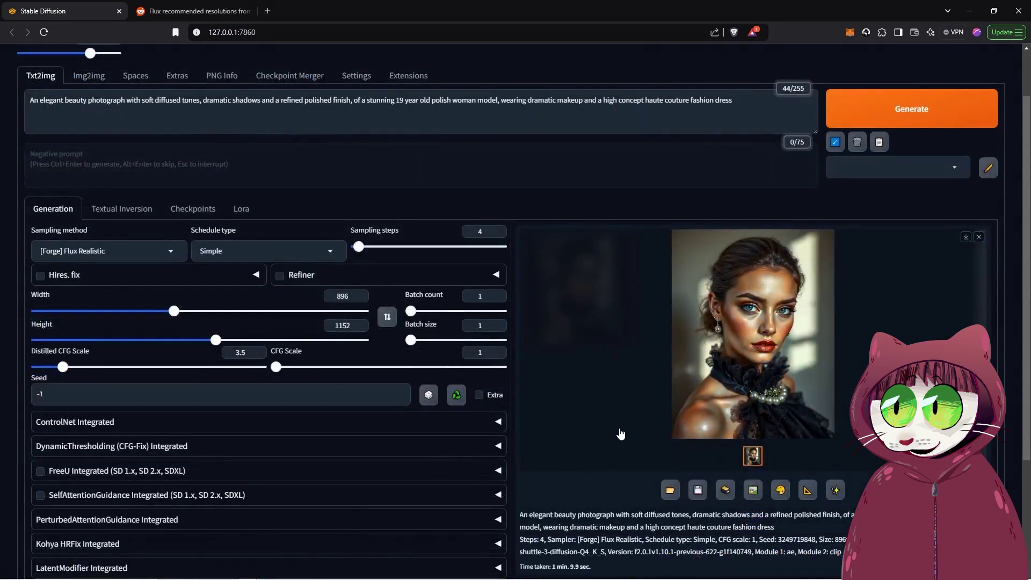
# - Load the list of available extensions from the default AUTOMATIC1111 index URL
pyautogui.scroll(1, 618, 432)
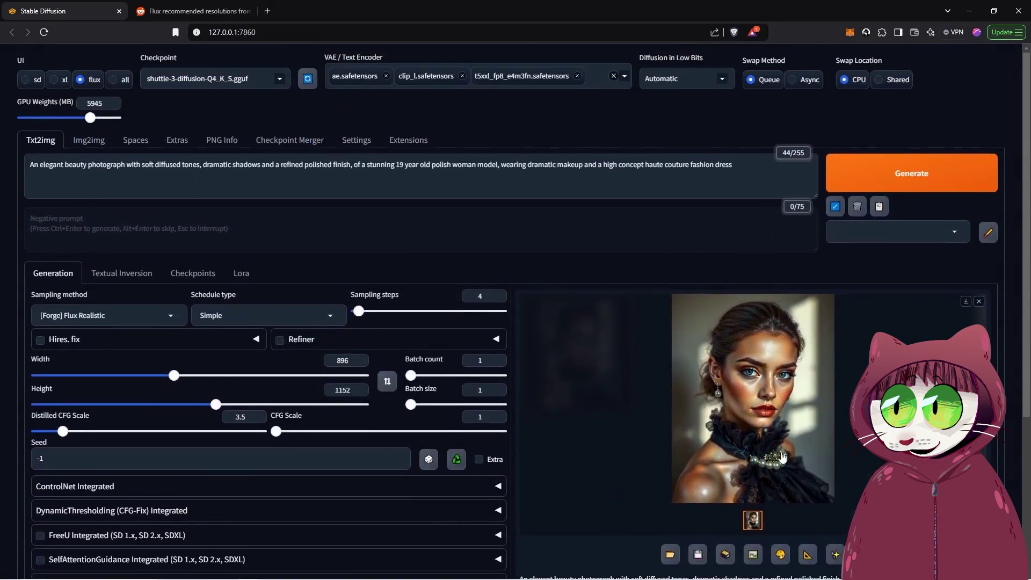
pyautogui.click(409, 141)
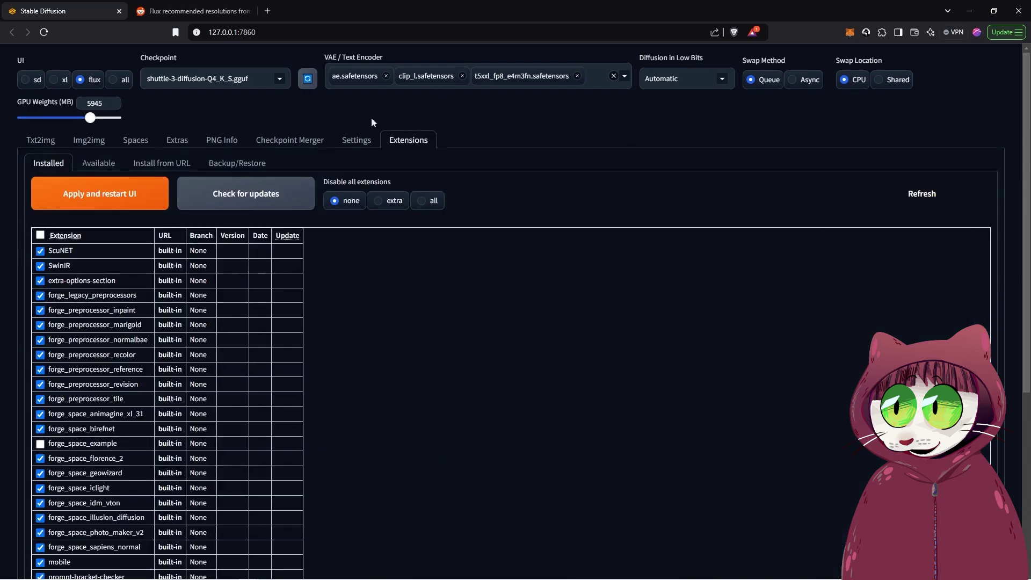
pyautogui.click(94, 164)
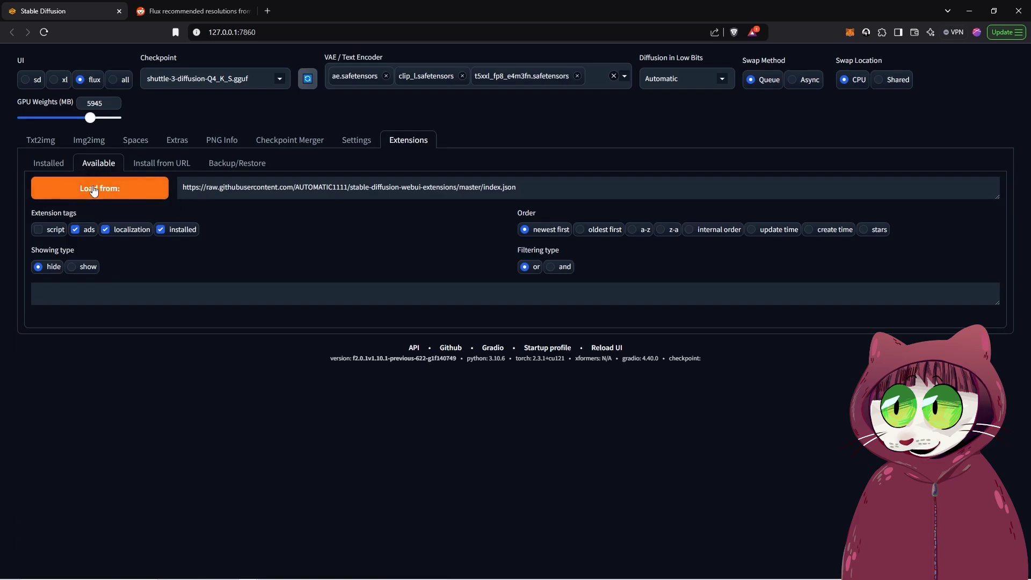
pyautogui.click(83, 192)
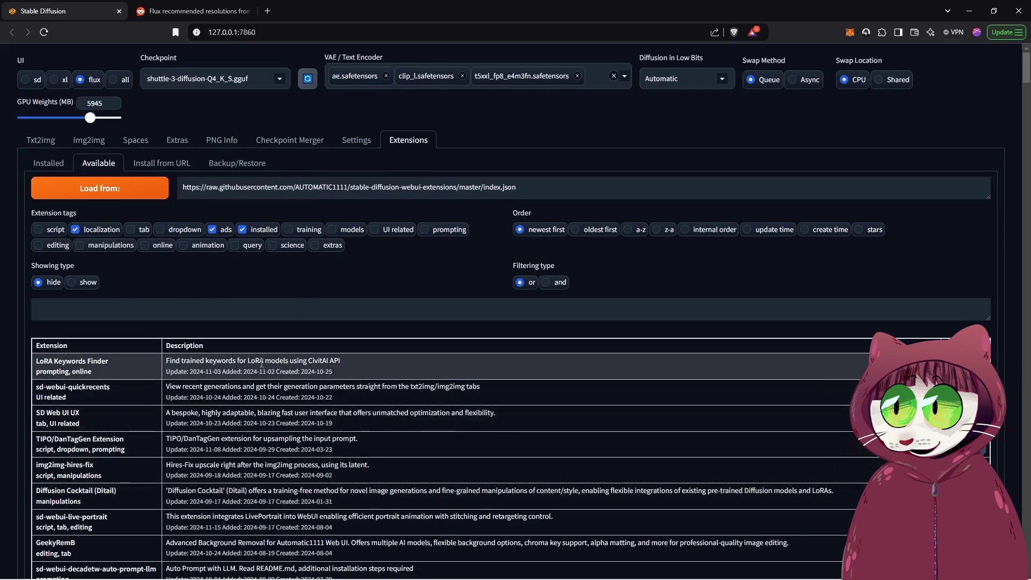
# - Filter the available extensions by "adet" and install the ADetailer extension
pyautogui.scroll(-20, 278, 430)
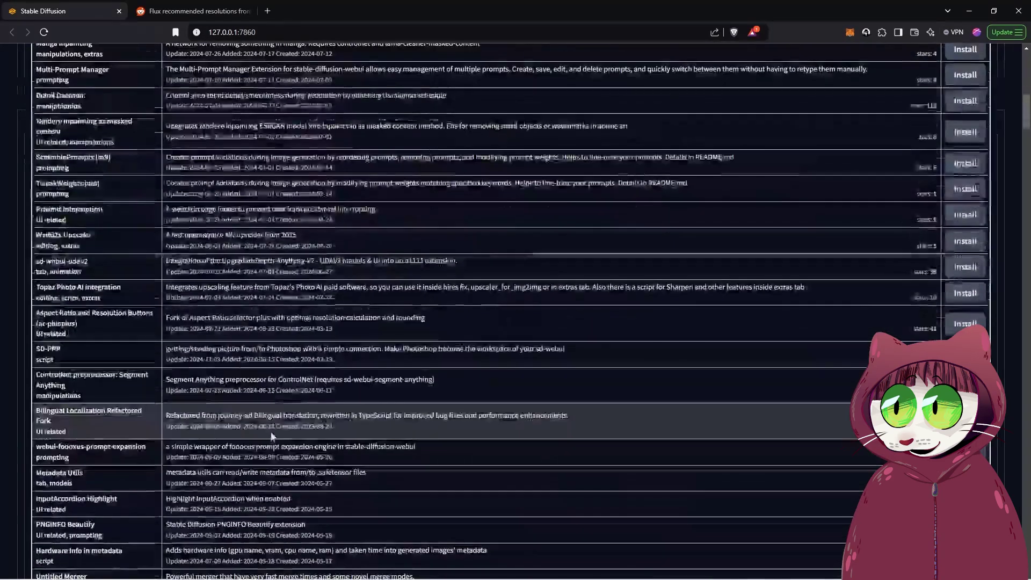
pyautogui.scroll(-10, 278, 429)
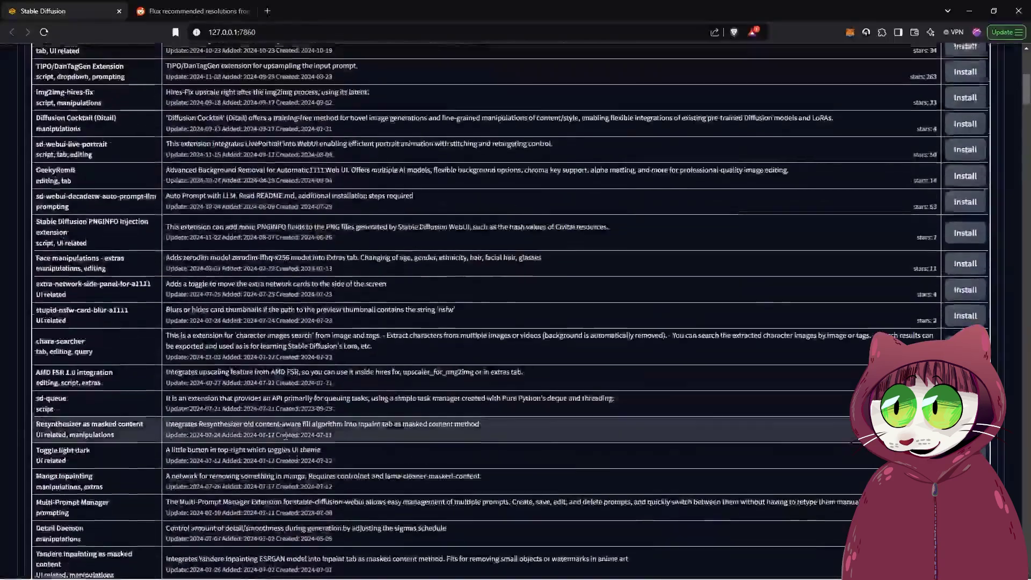
pyautogui.press('Home')
pyautogui.click(100, 309)
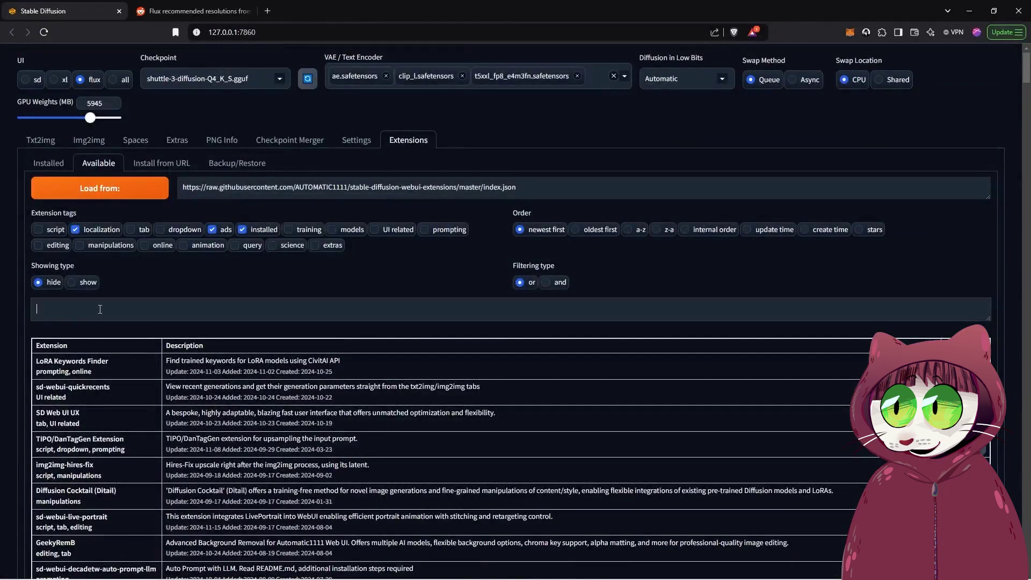
pyautogui.write('adet')
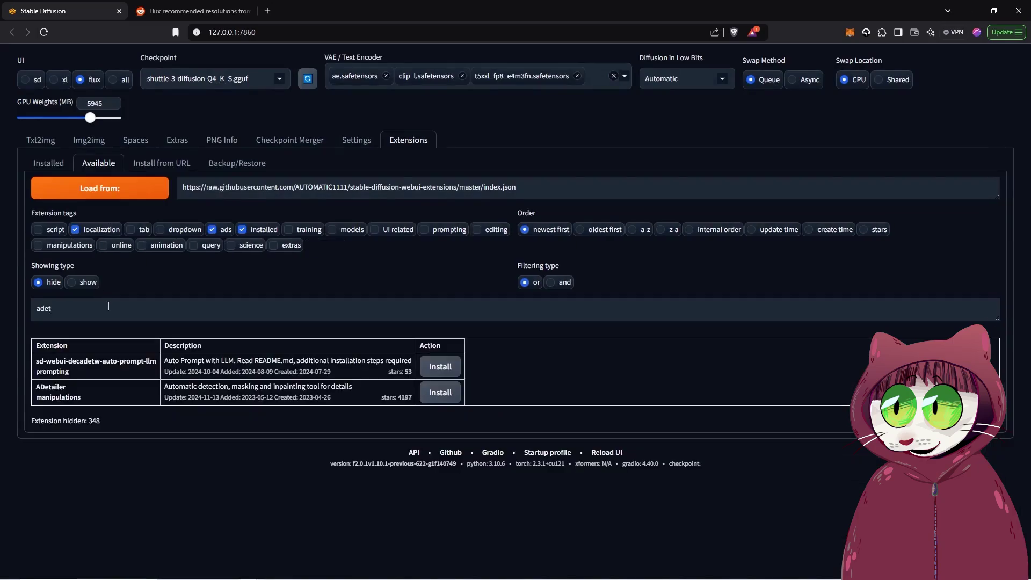
pyautogui.click(445, 392)
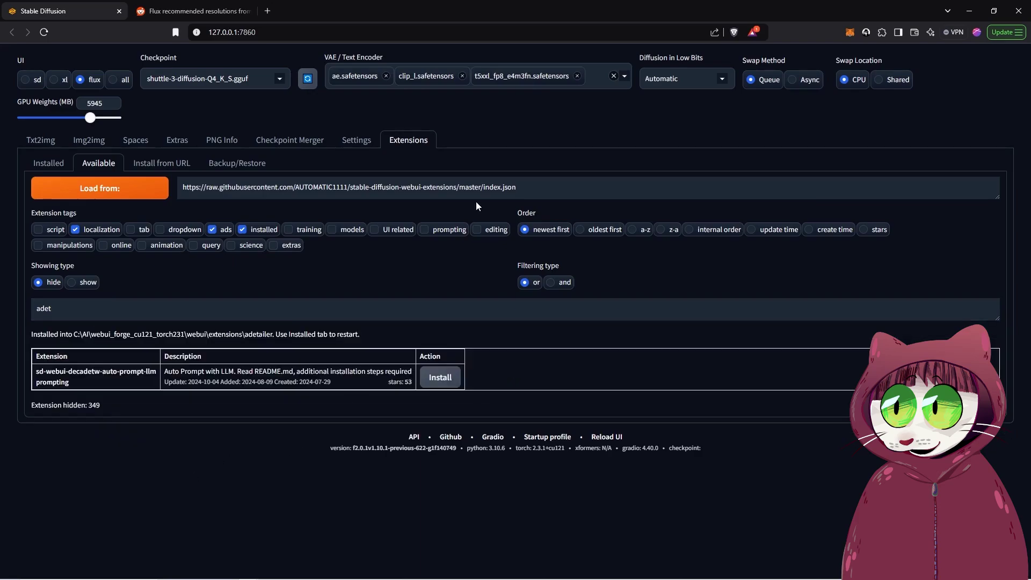
# - Filter the available extensions by "detail daemon" and install the Detail Daemon extension
pyautogui.doubleClick(62, 308)
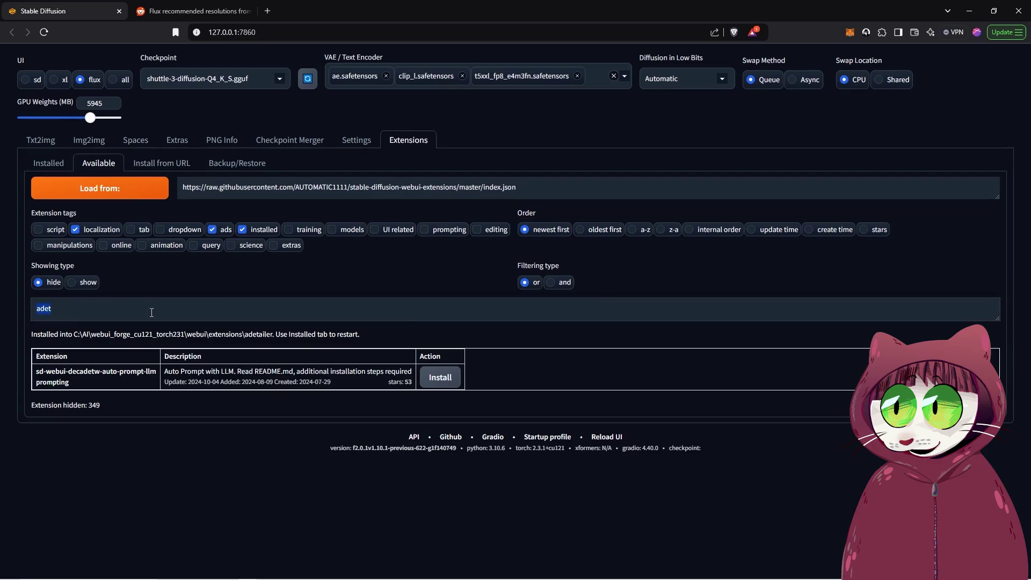
pyautogui.write('de')
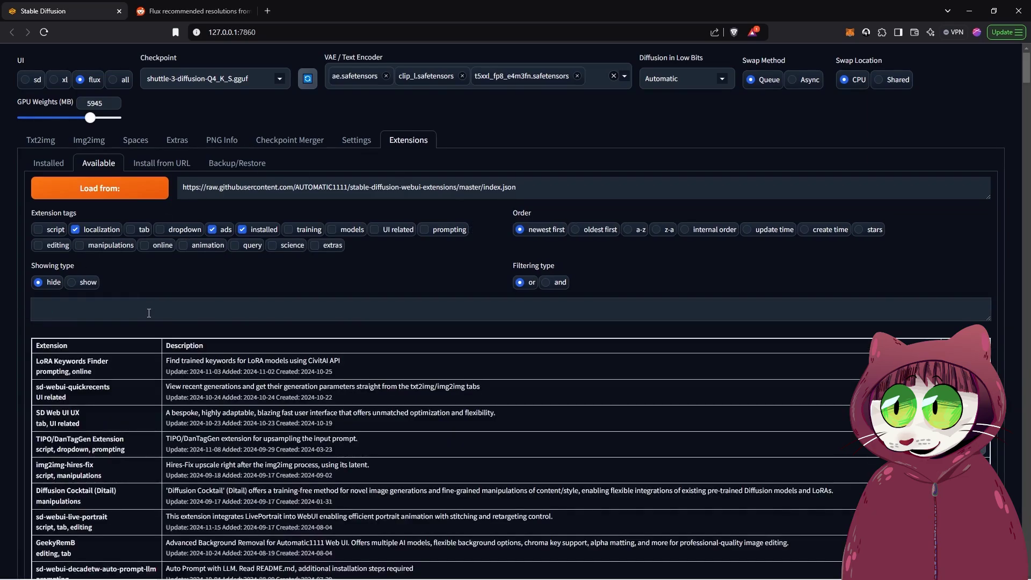
pyautogui.write('tail dea')
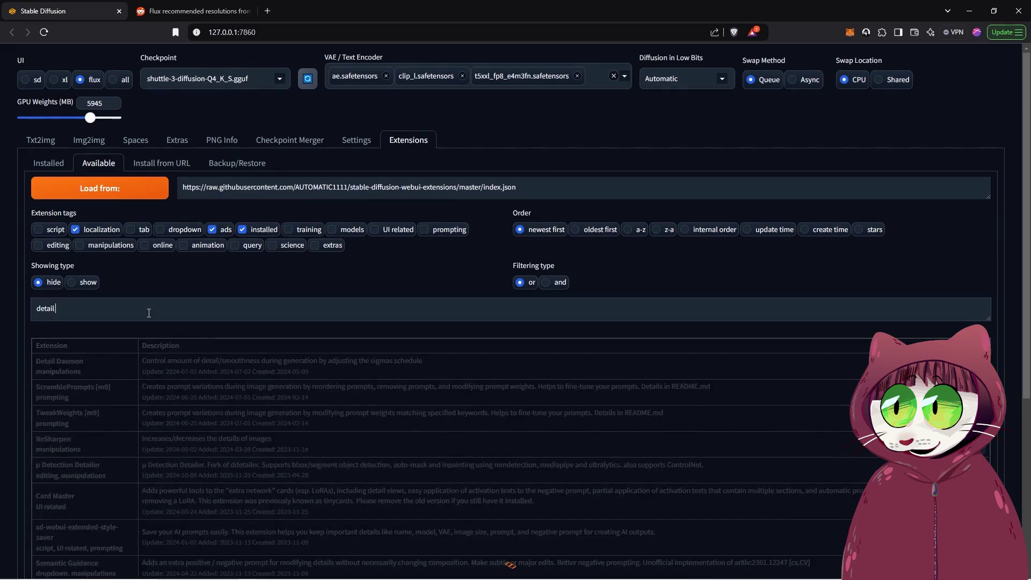
pyautogui.press('BackSpace')
pyautogui.press('BackSpace')
pyautogui.write('a')
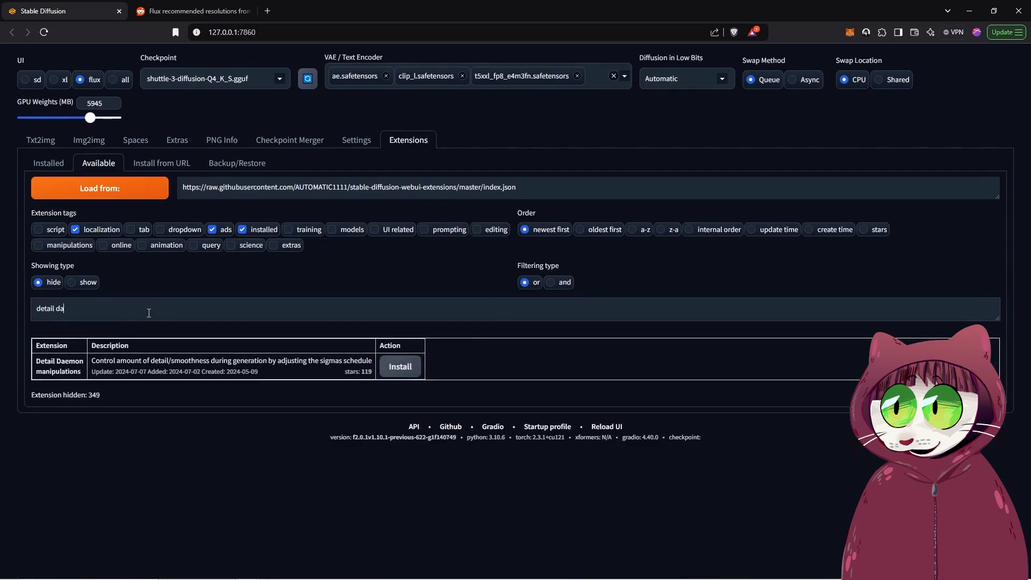
pyautogui.write('emon')
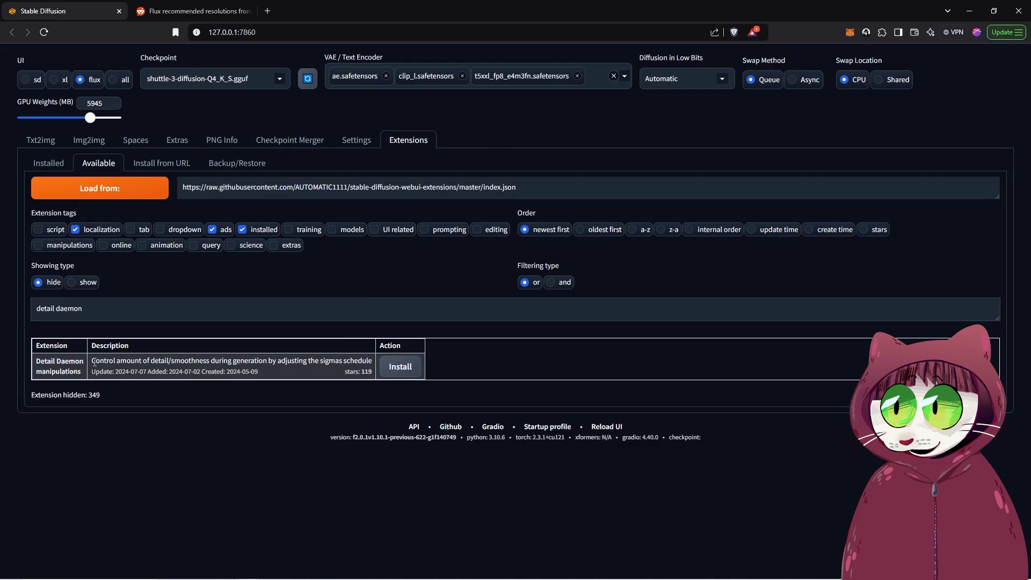
pyautogui.click(404, 368)
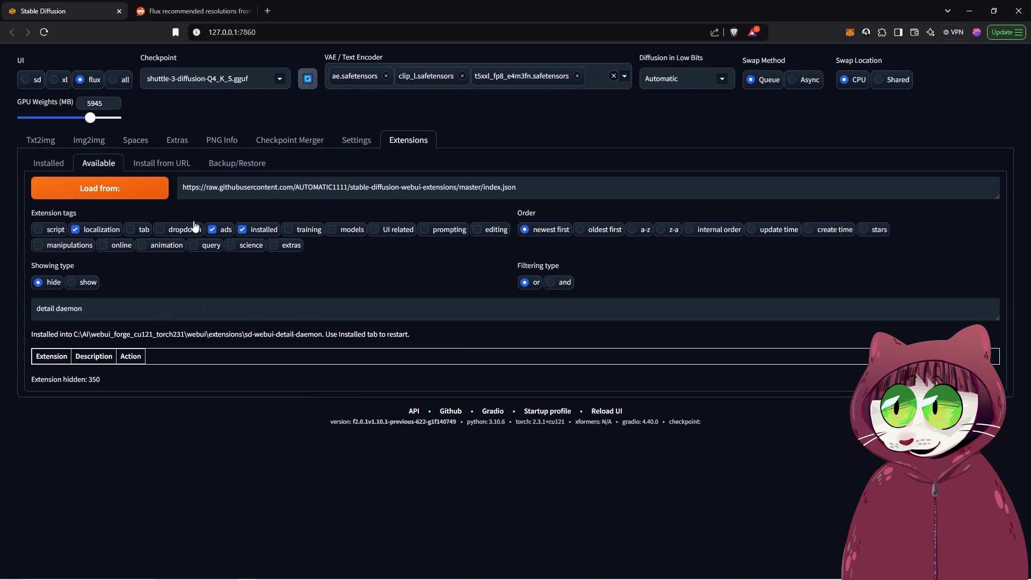
# - Check the list of installed extensions for the adetailer and sd-webui-detail-daemon entries
pyautogui.click(47, 166)
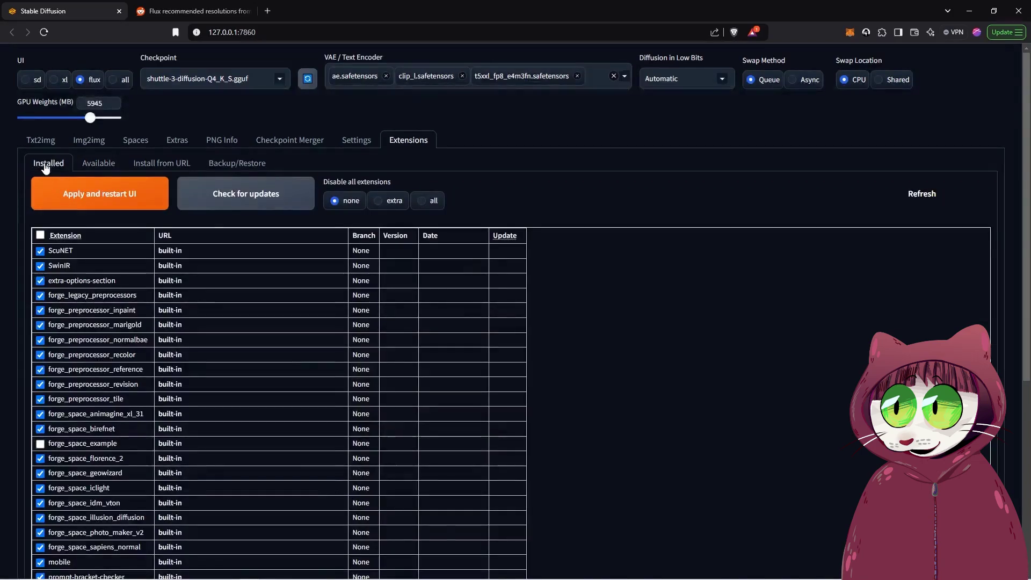
pyautogui.scroll(-6, 320, 290)
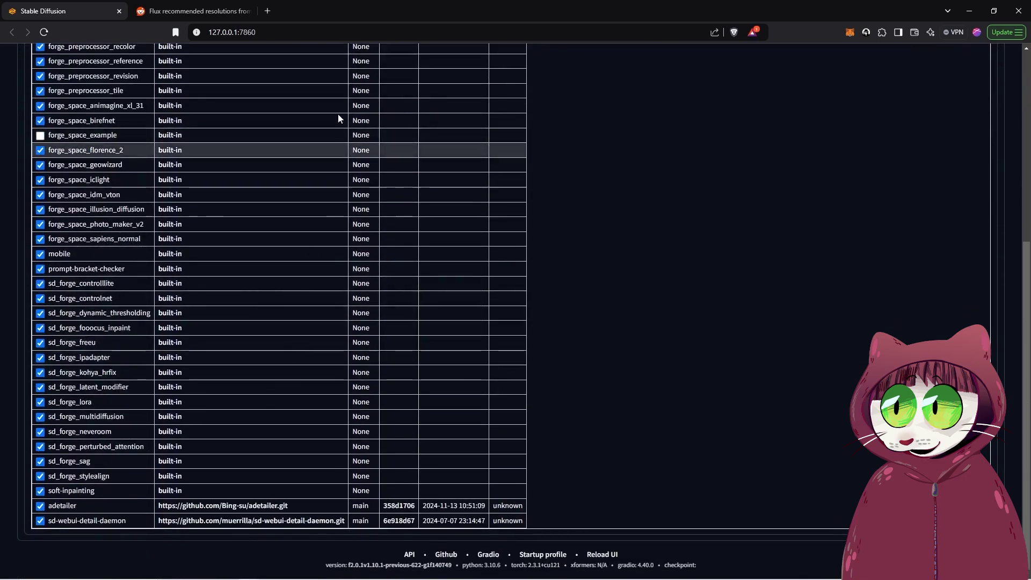
pyautogui.scroll(6, 344, 215)
pyautogui.scroll(-6, 250, 350)
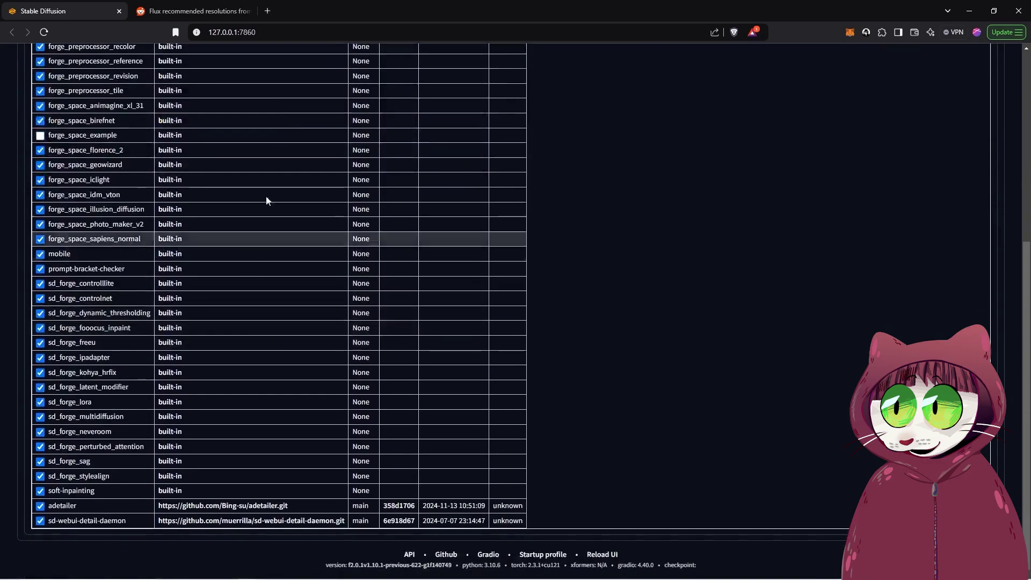
pyautogui.scroll(6, 208, 417)
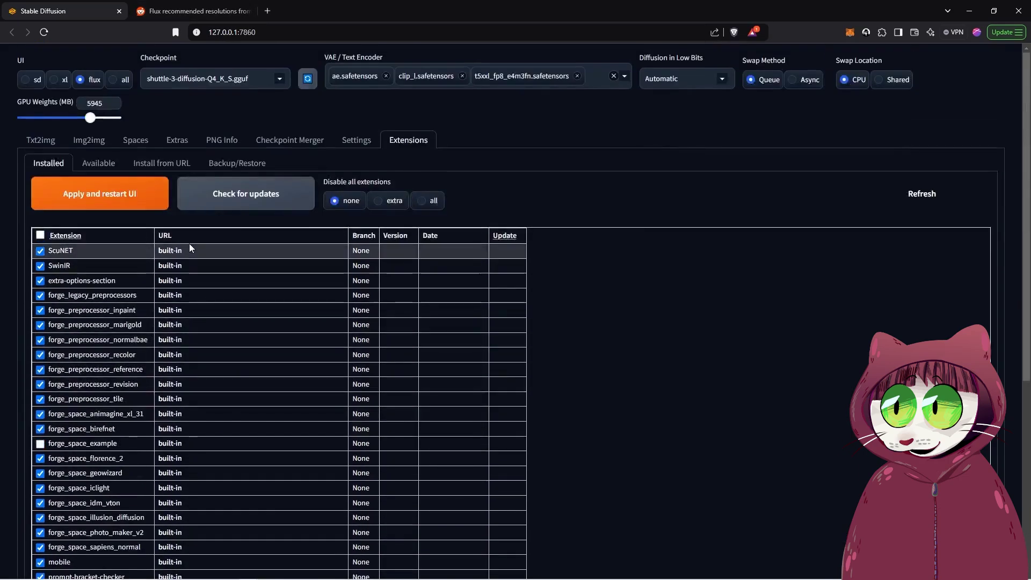
pyautogui.scroll(-6, 204, 322)
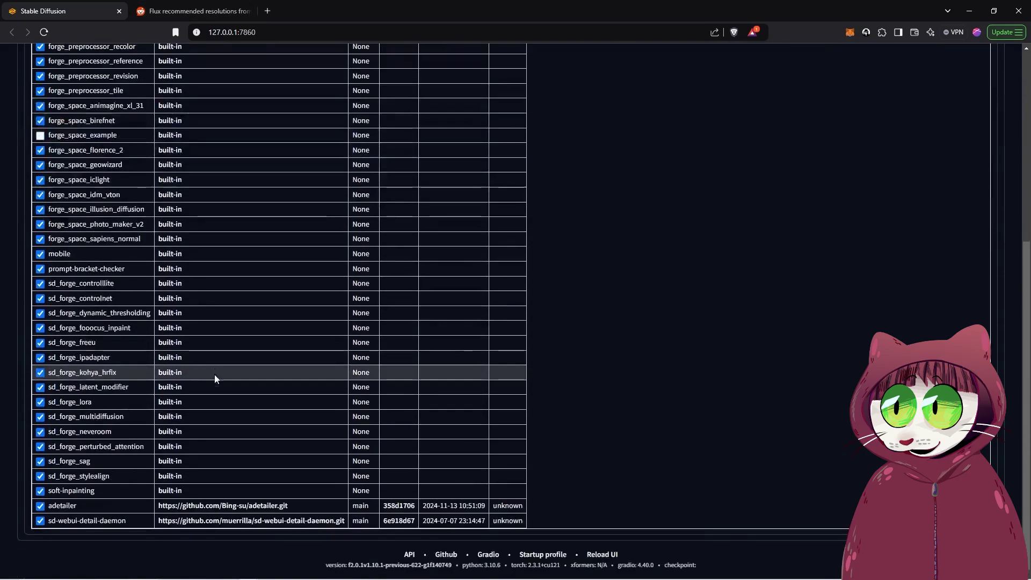
# - Look through the sd-webui-detail-daemon README on GitHub, including its Getting Started settings, and return to the installed extensions
pyautogui.click(262, 521)
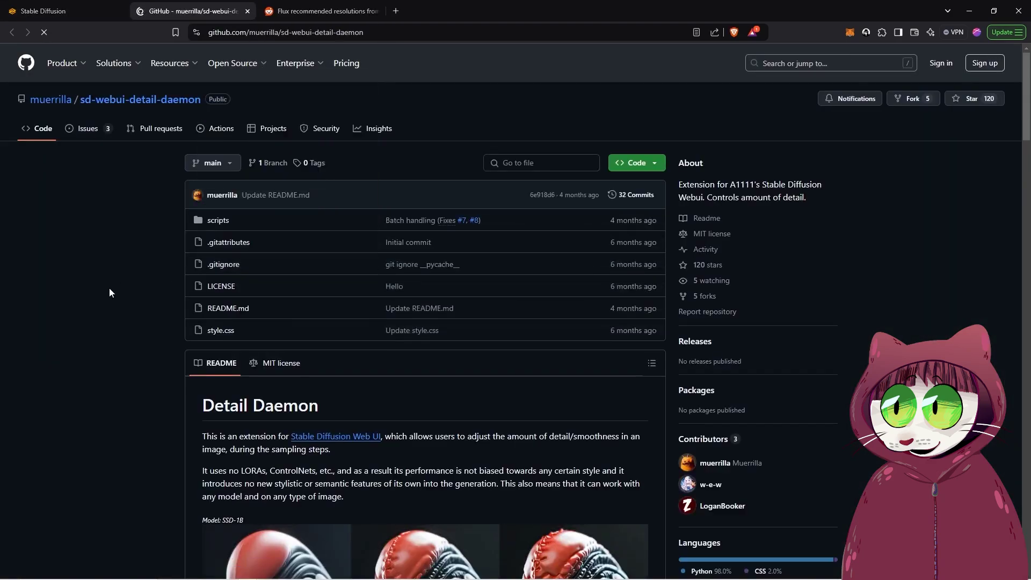
pyautogui.scroll(-5, 109, 292)
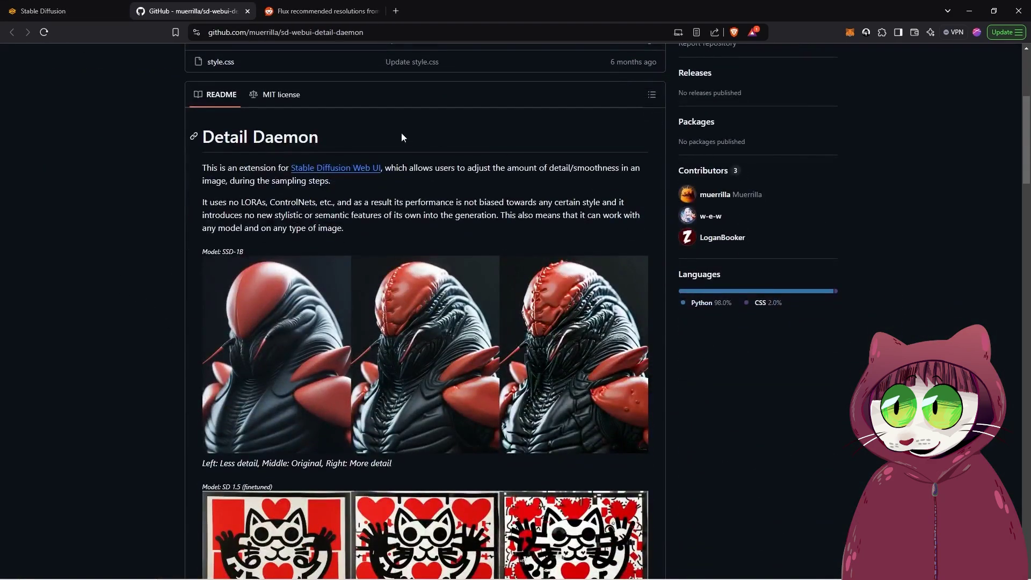
pyautogui.scroll(-15, 403, 392)
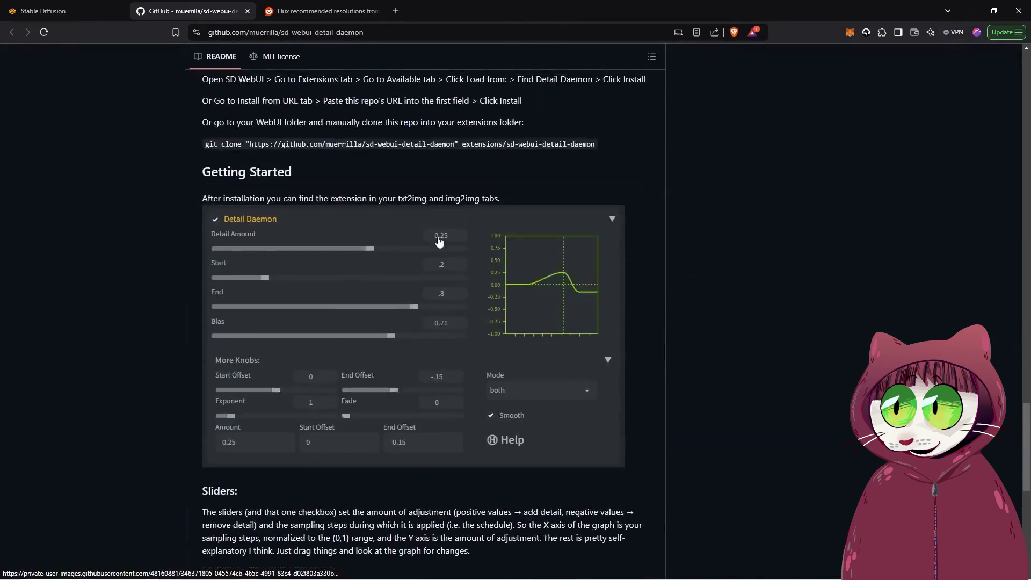
pyautogui.click(48, 10)
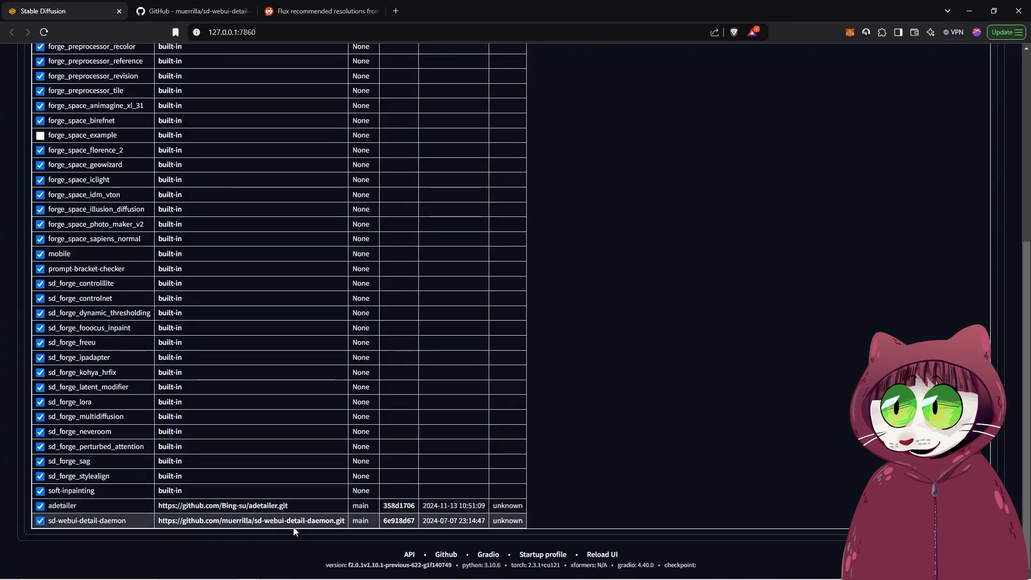
pyautogui.scroll(6, 422, 444)
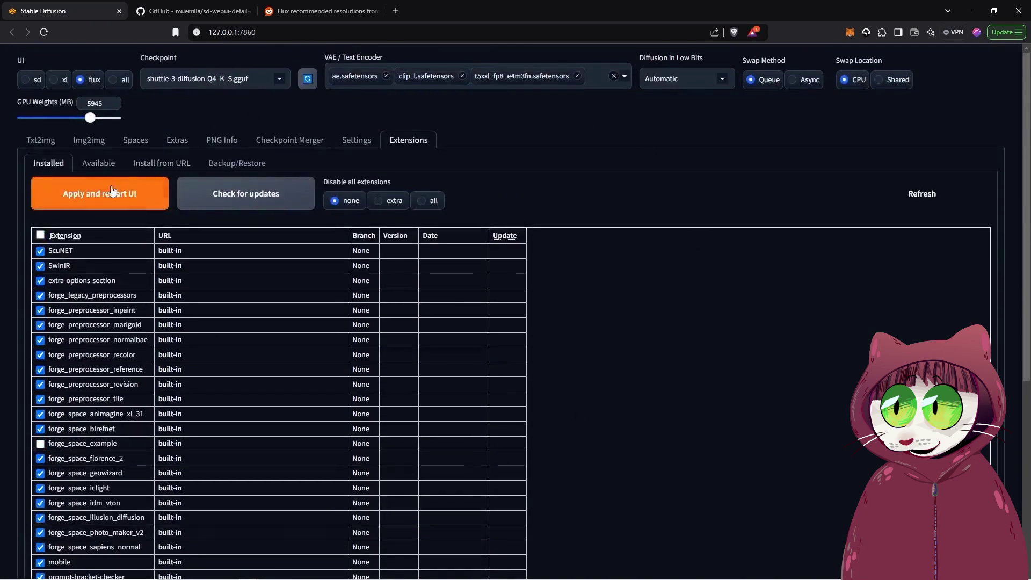
# - Apply the installed extensions, restart the UI, and check the generation settings for the ADetailer and Detail Daemon sections
pyautogui.click(97, 195)
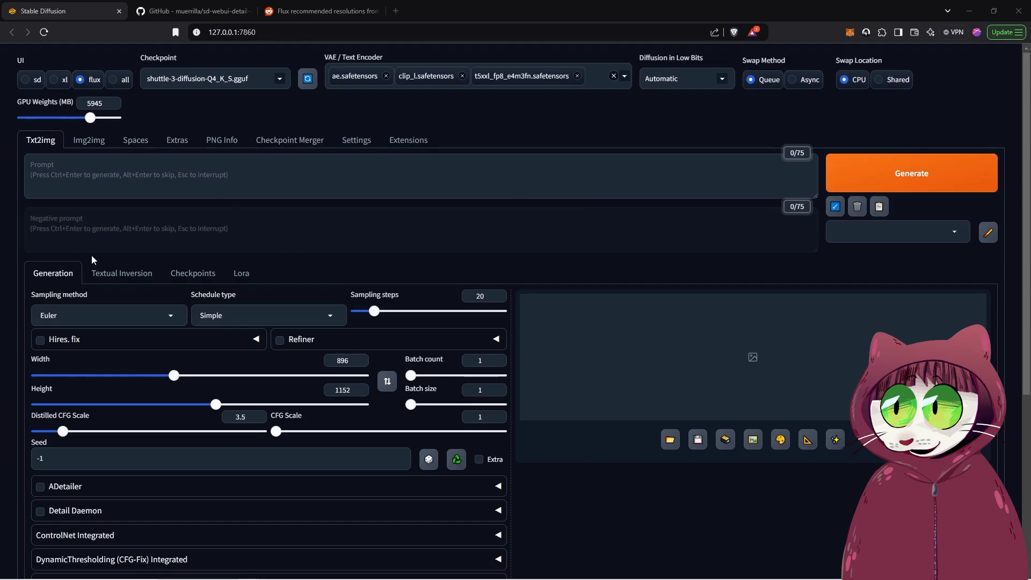
pyautogui.scroll(-2, 300, 332)
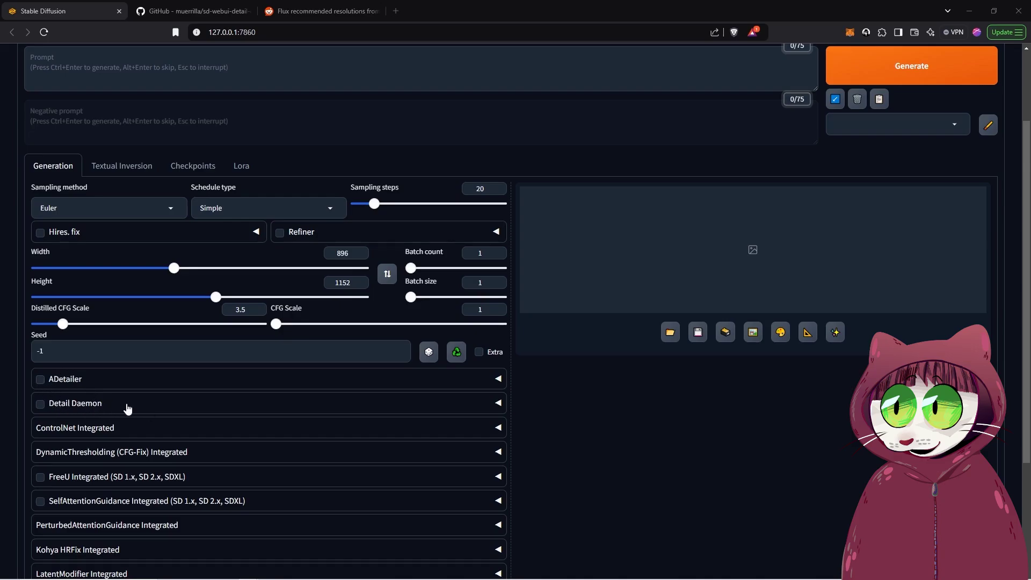
pyautogui.scroll(2, 211, 411)
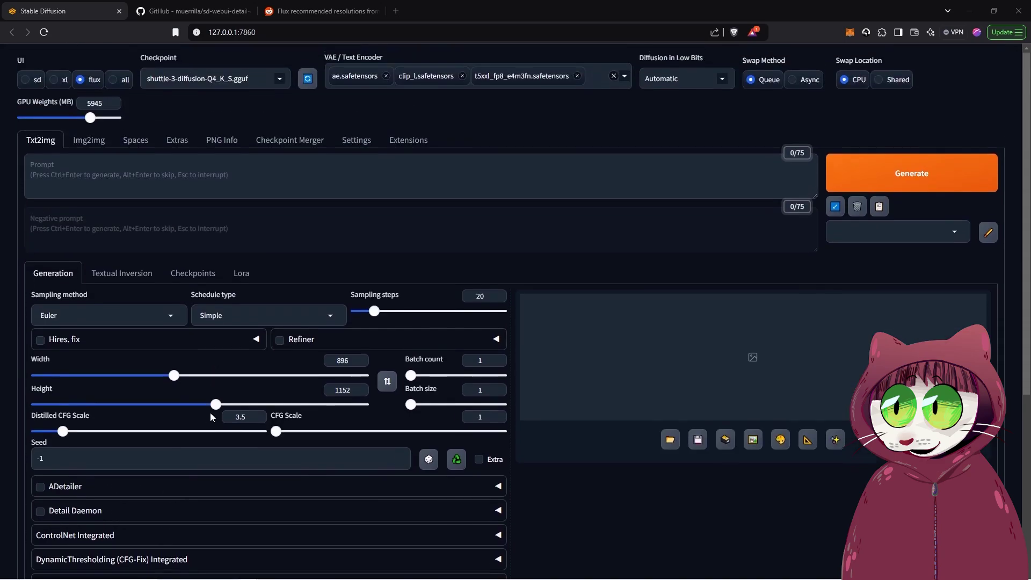
# - Enter a prompt for an elegant beauty photograph of a stunning 19 year old polish woman model in a haute couture dress walking down the catwalk
pyautogui.click(78, 173)
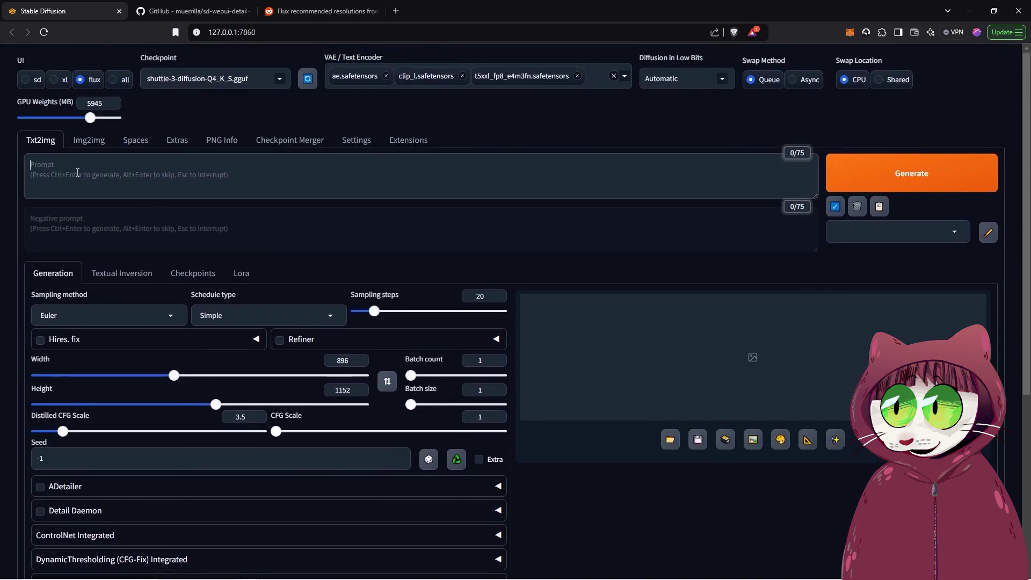
pyautogui.write('An elegant beauty photograph with soft diffused tones, dramatic shadows and a refined polished finish, of a stunning 19 year old polish woman model, wearing dramatic makeup and a high concept haute couture fashion dress and shoes, walking down the catwalk')
# - Enable ADetailer for the text-to-image generation and keep face_yolov8n.pt as the detector of its first unit
pyautogui.scroll(-1, 105, 483)
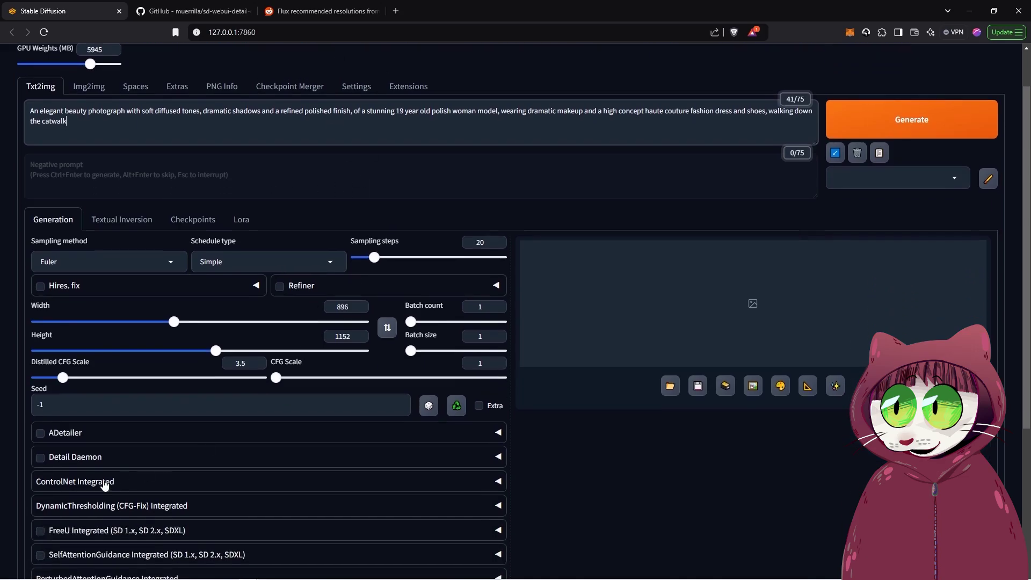
pyautogui.click(41, 433)
pyautogui.click(107, 439)
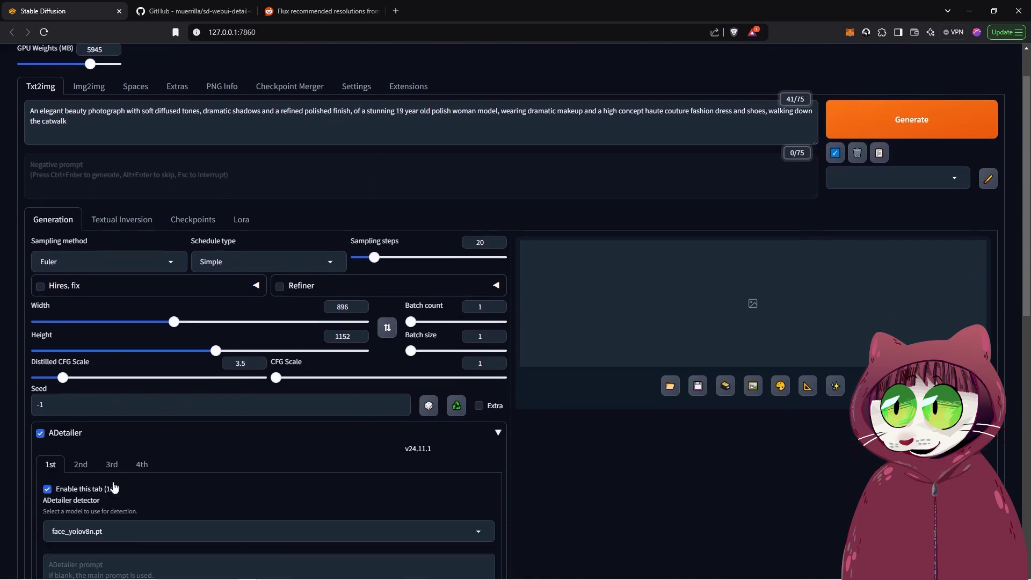
pyautogui.scroll(-4, 114, 487)
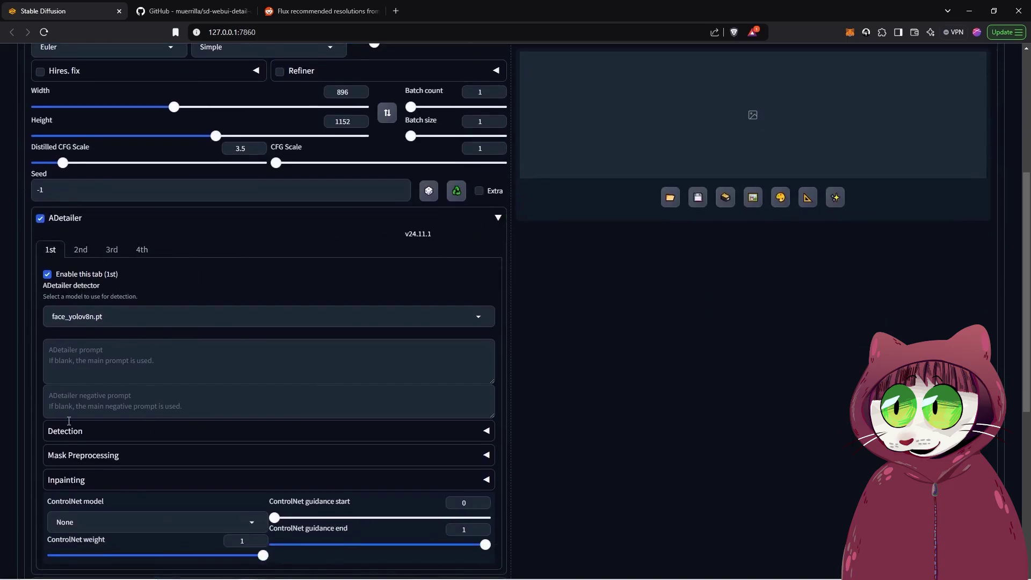
pyautogui.click(120, 318)
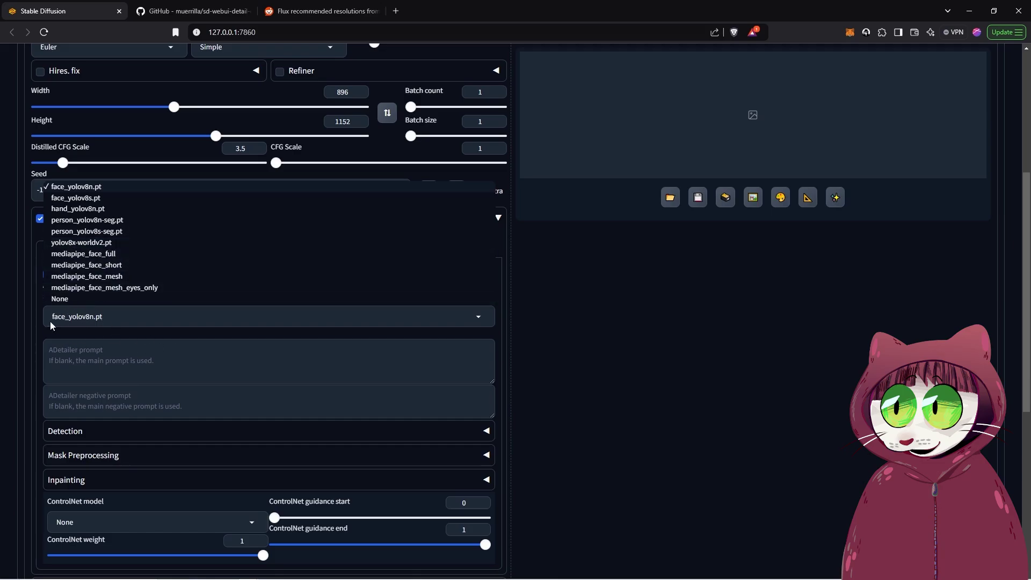
pyautogui.click(125, 316)
# - Set ADetailer's detection model confidence threshold to 0.65
pyautogui.scroll(-2, 91, 387)
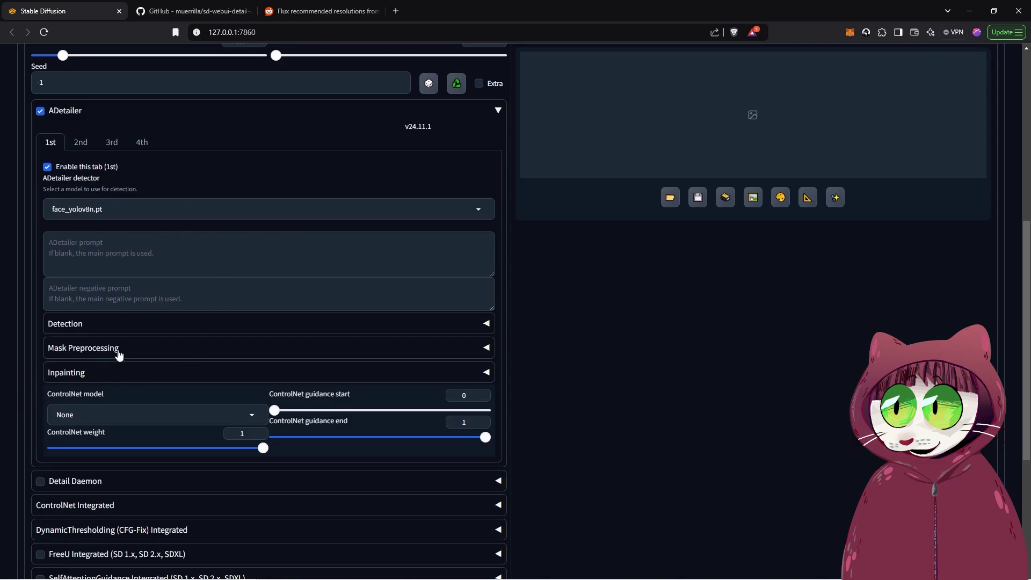
pyautogui.click(90, 324)
pyautogui.moveTo(114, 355); pyautogui.dragTo(192, 357)
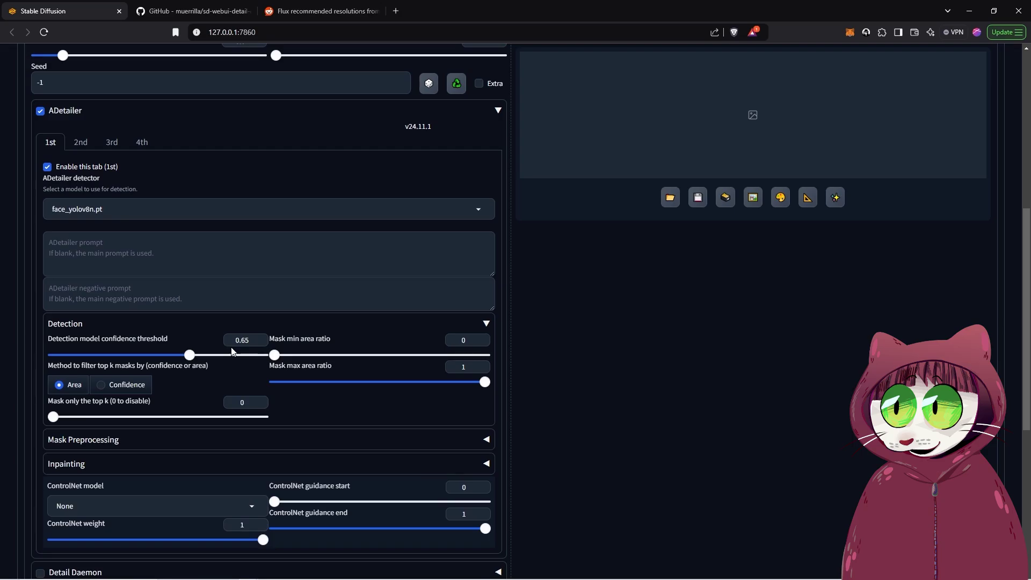
# - Look through ADetailer's inpainting settings, including mask blur, denoising strength and masked padding, and collapse the ADetailer section
pyautogui.click(446, 463)
pyautogui.scroll(-2, 413, 330)
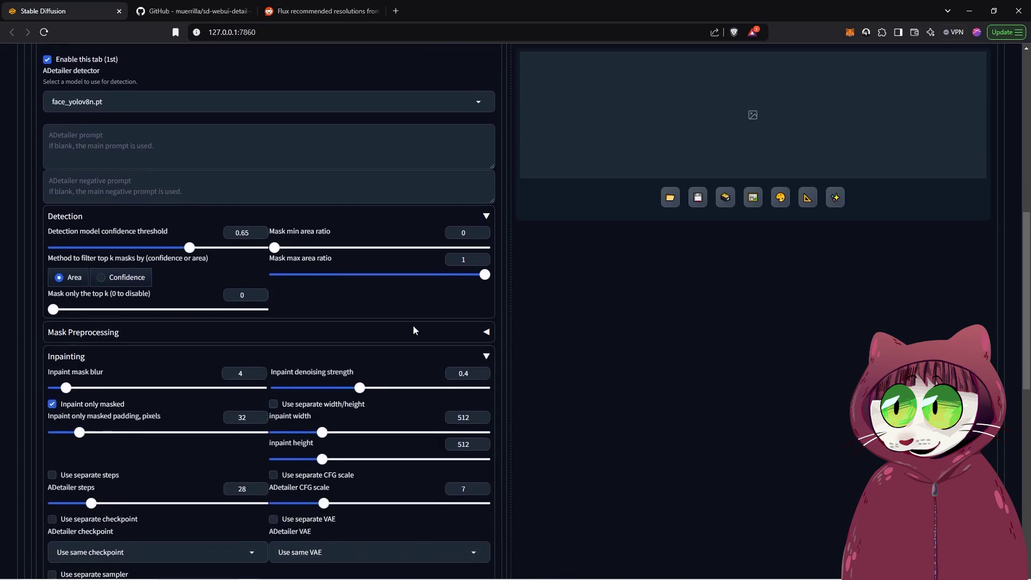
pyautogui.scroll(-2, 414, 330)
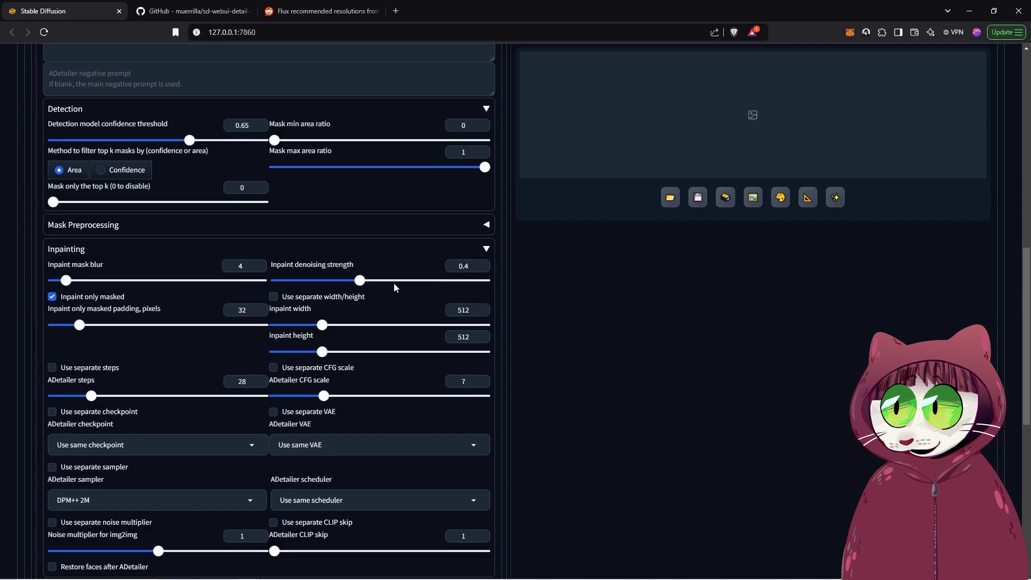
pyautogui.scroll(1, 464, 307)
pyautogui.scroll(5, 463, 307)
pyautogui.scroll(-4, 343, 435)
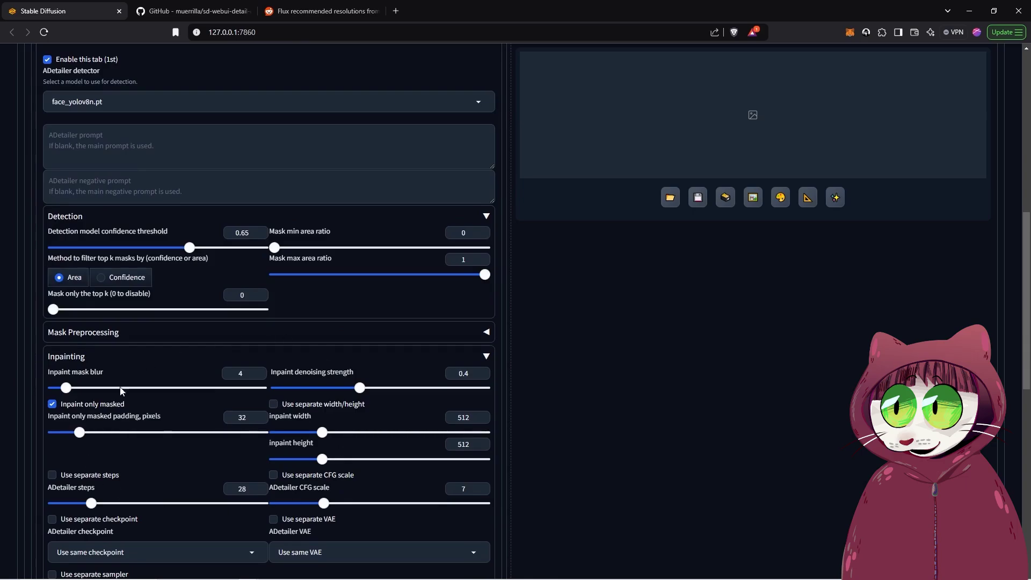
pyautogui.scroll(5, 343, 435)
pyautogui.scroll(4, 343, 441)
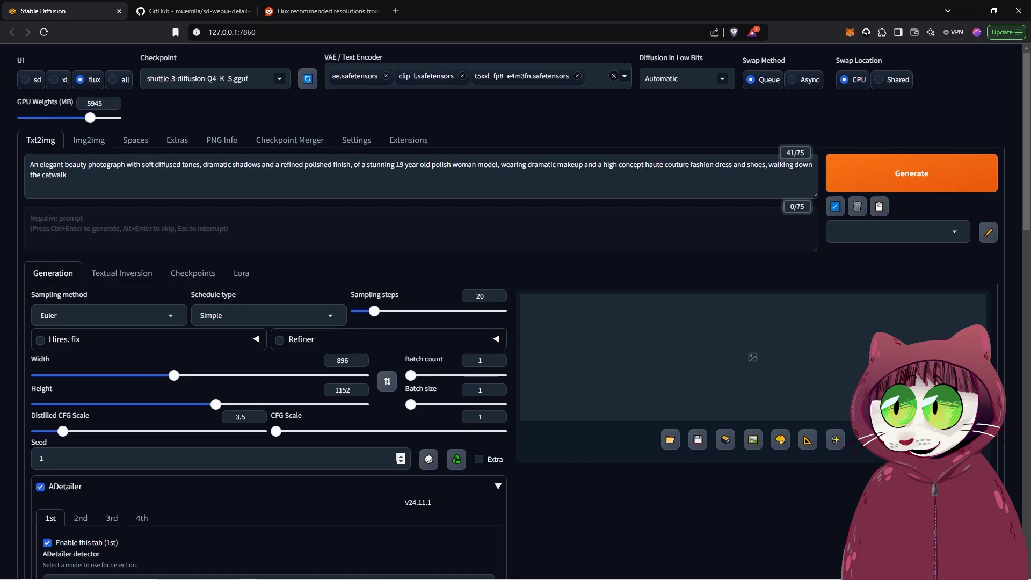
pyautogui.click(498, 487)
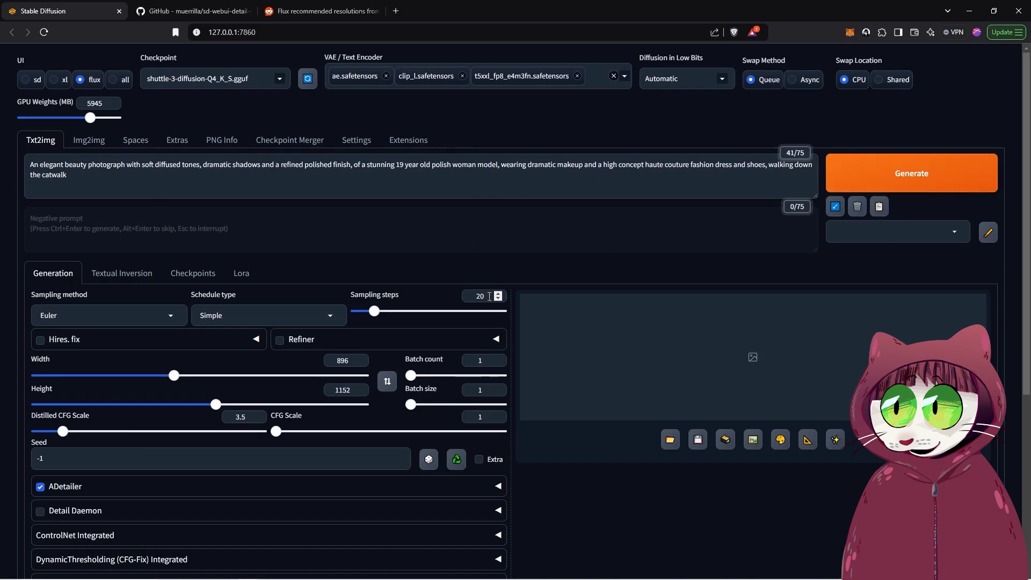
# - Set the sampling steps to 4 and the sampling method to [Forge] Flux Realistic
pyautogui.moveTo(488, 295); pyautogui.dragTo(440, 295)
pyautogui.write('4')
pyautogui.click(58, 318)
pyautogui.click(86, 271)
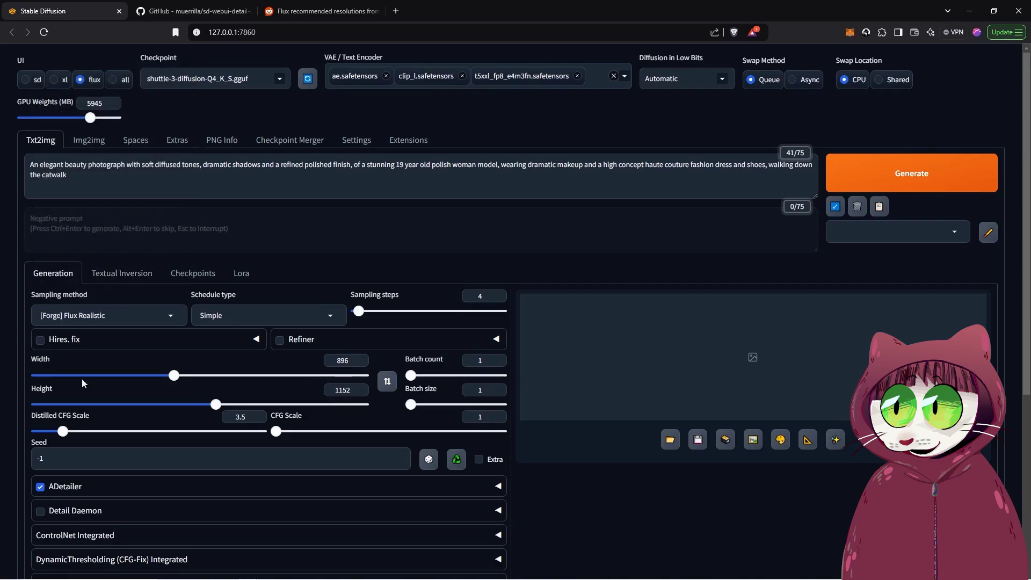
# - Generate the catwalk image with ADetailer enabled and examine the result at full size
pyautogui.click(912, 173)
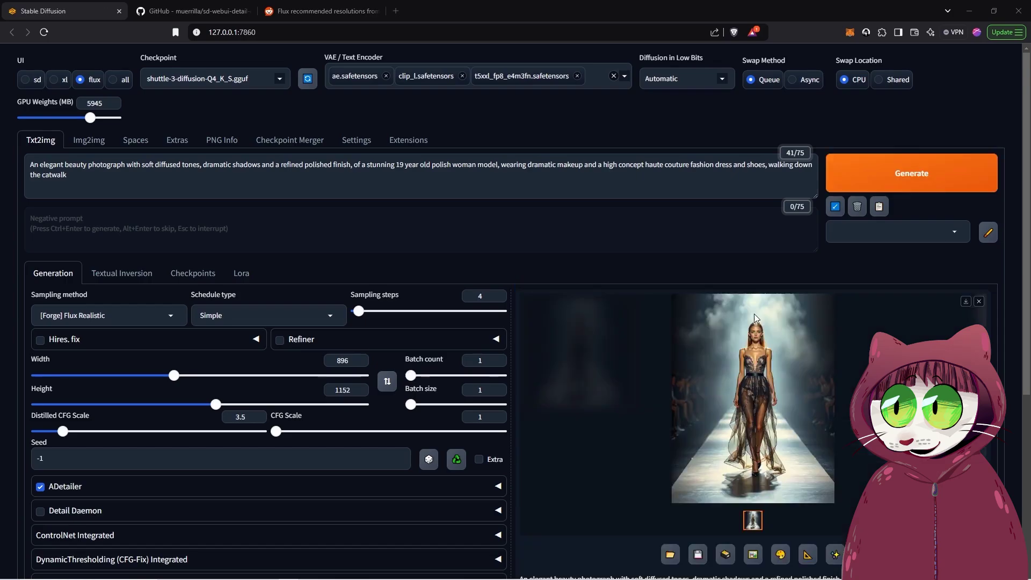
pyautogui.click(751, 376)
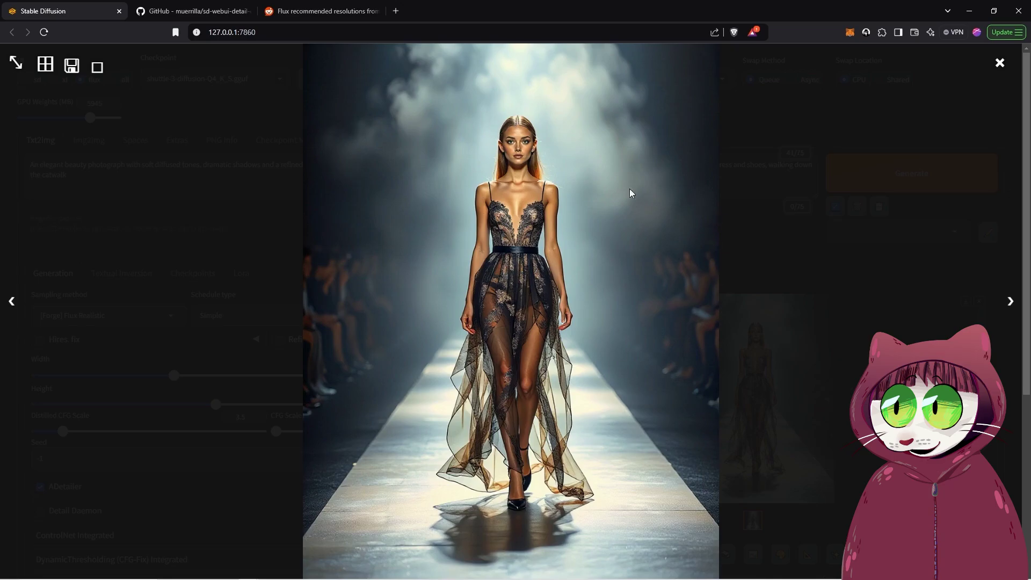
pyautogui.click(870, 295)
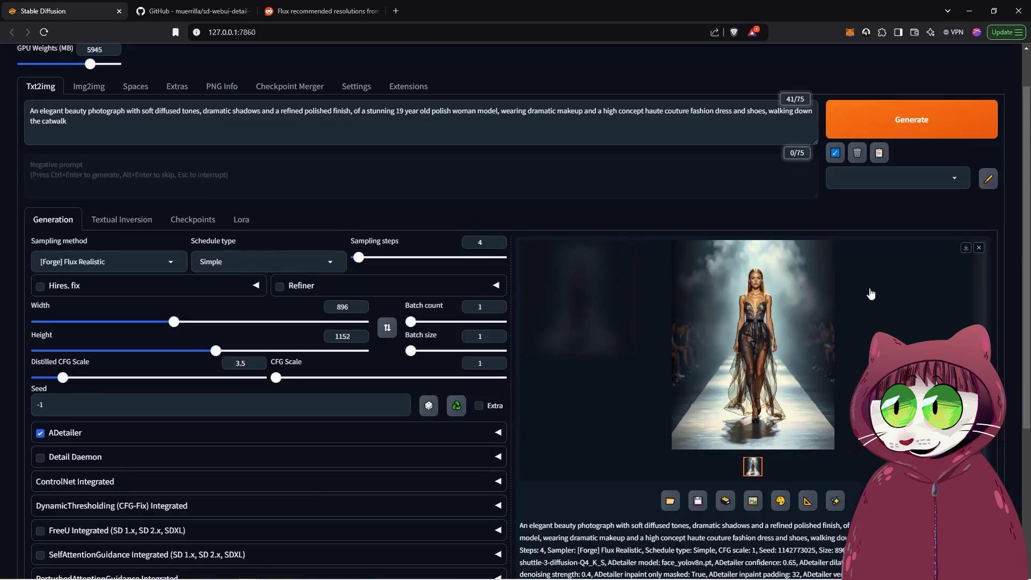
# - Enable Detail Daemon and raise its Detail Amount to 1
pyautogui.click(40, 458)
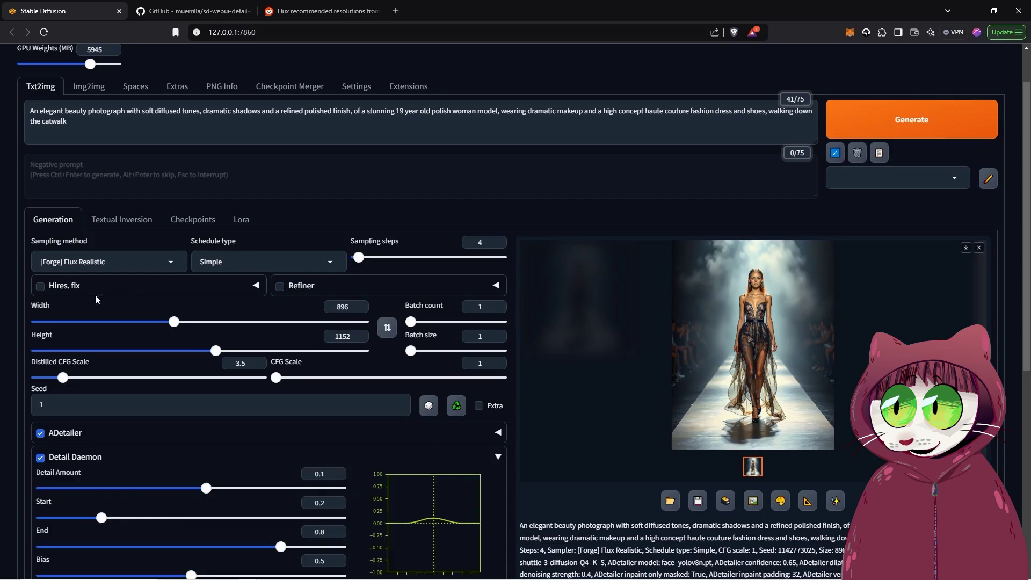
pyautogui.scroll(-2, 303, 420)
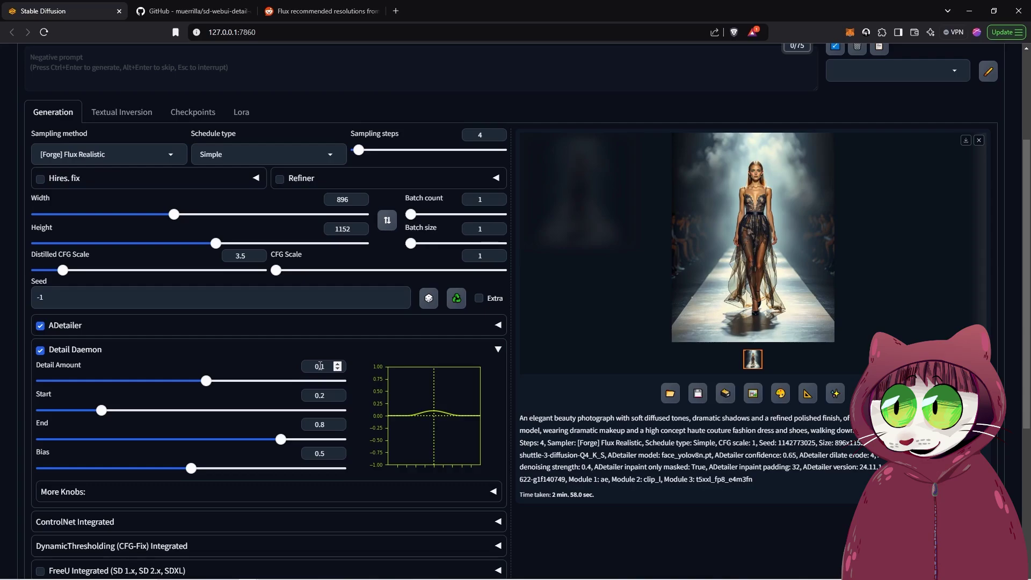
pyautogui.moveTo(206, 381); pyautogui.dragTo(345, 385)
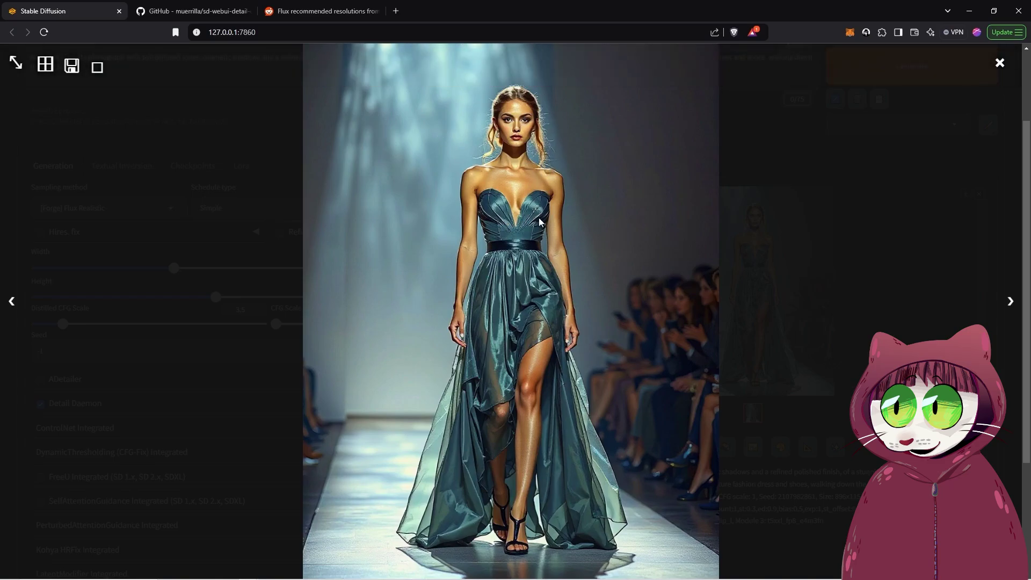
# - Compare the generated catwalk images at full size, examining the dress, face and background details produced with the different extension settings
pyautogui.click(630, 269)
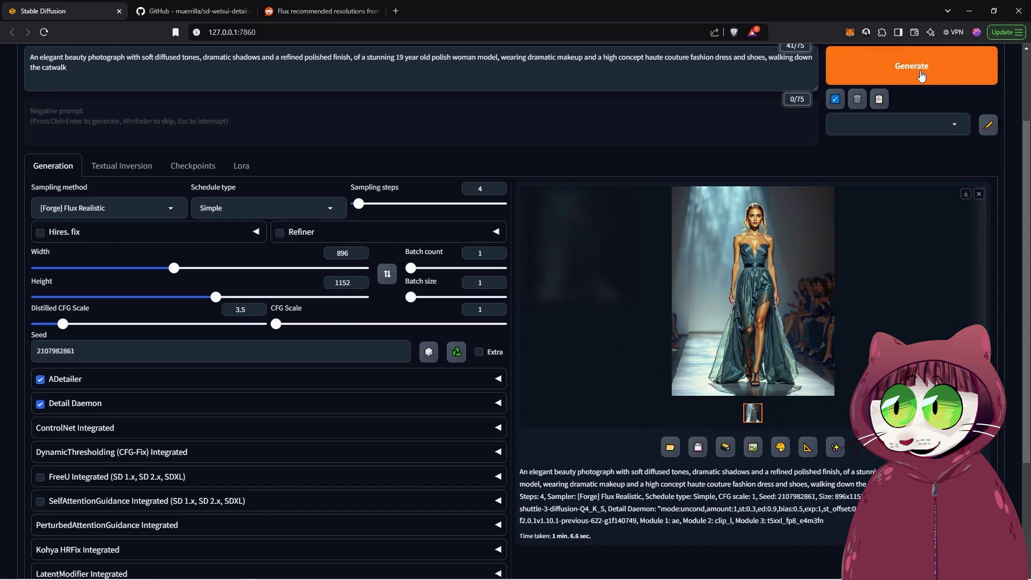
pyautogui.click(569, 252)
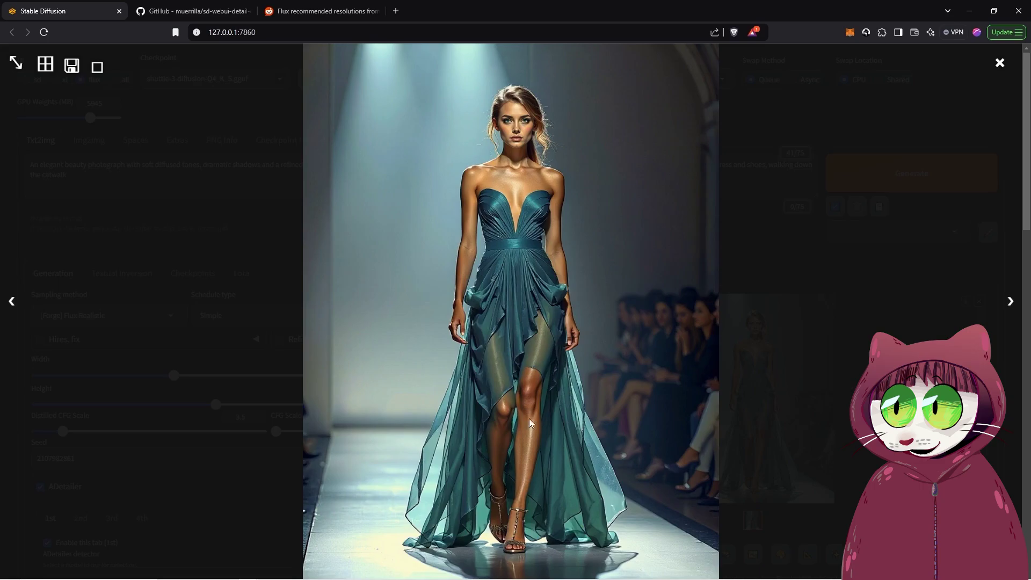
pyautogui.scroll(-2, 529, 423)
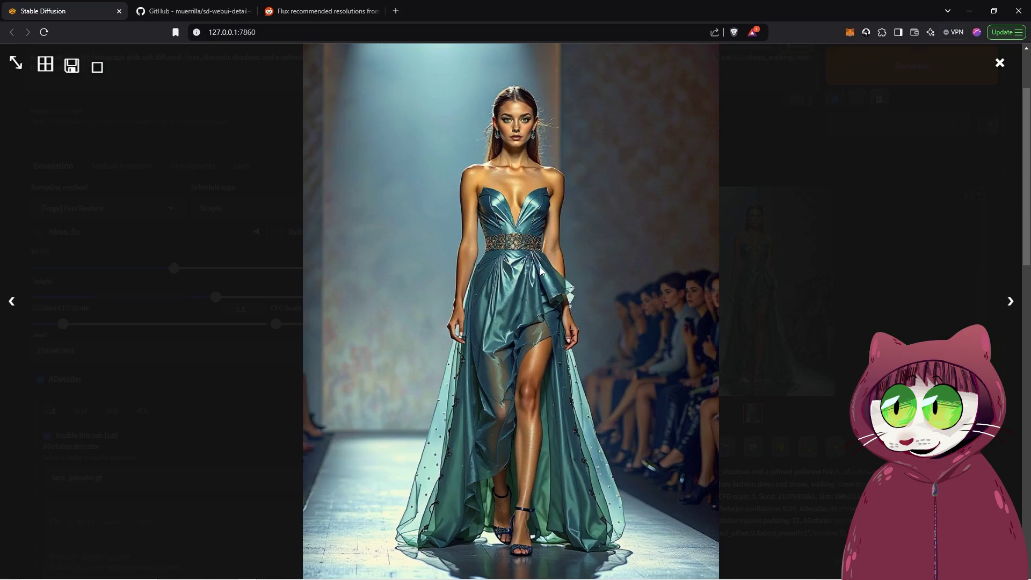
pyautogui.scroll(2, 540, 266)
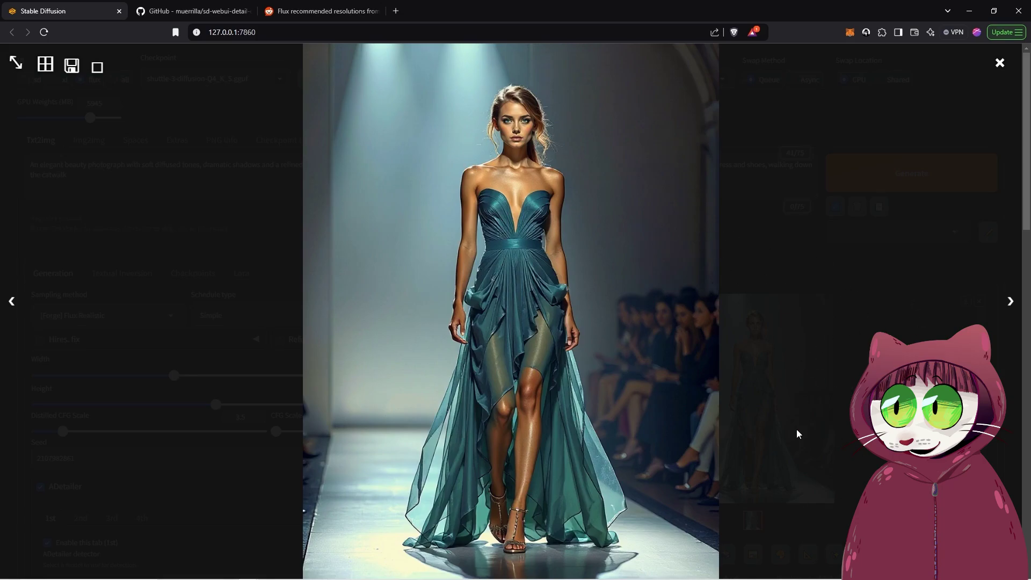
pyautogui.scroll(-2, 540, 266)
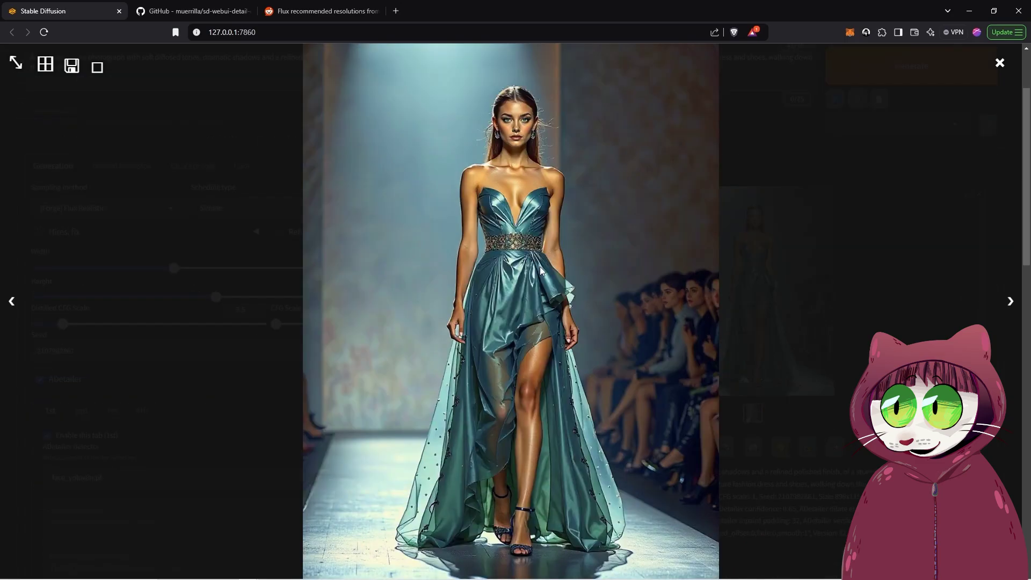
pyautogui.scroll(2, 539, 266)
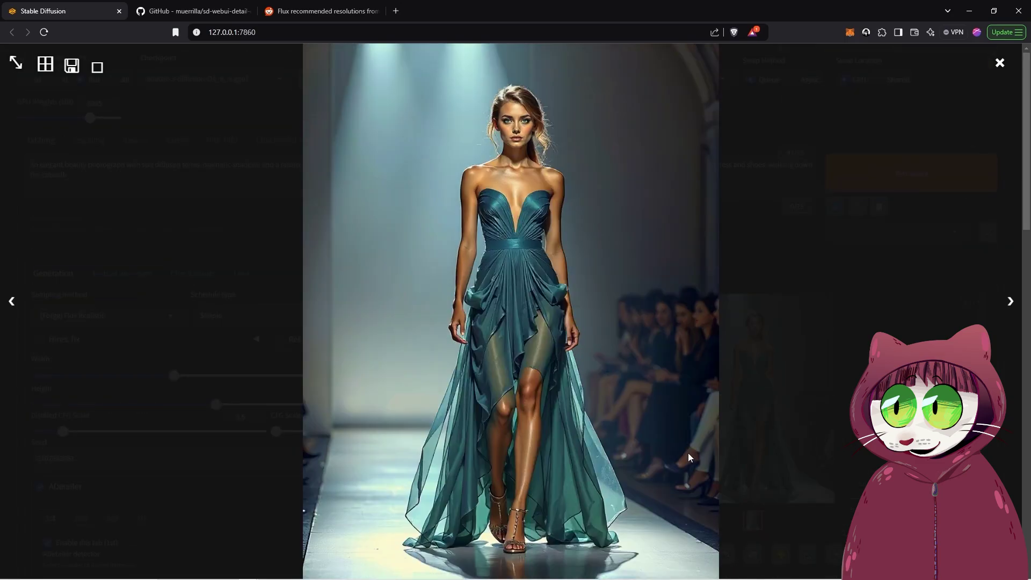
pyautogui.scroll(-2, 540, 268)
pyautogui.scroll(2, 539, 266)
pyautogui.click(583, 451)
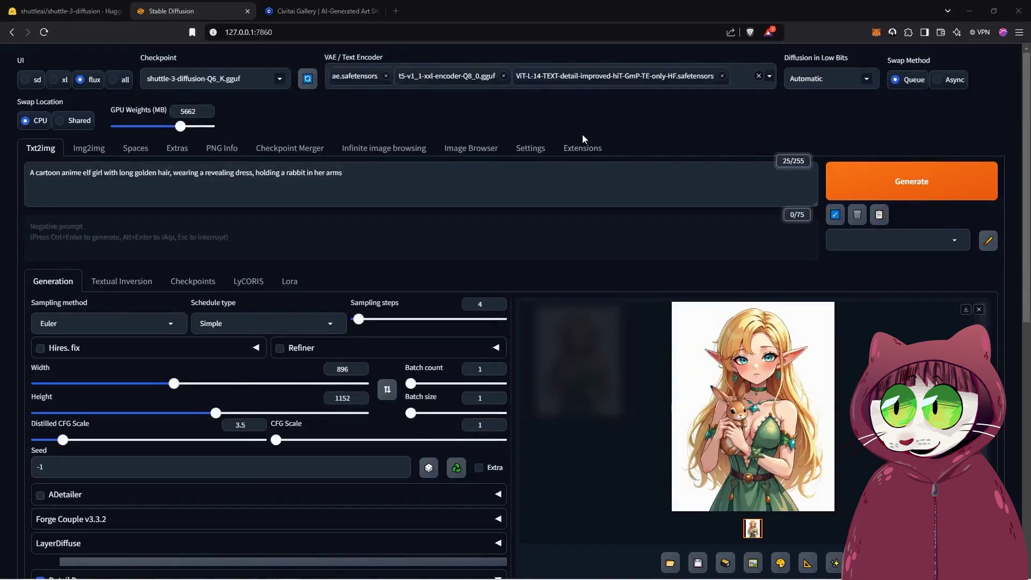
# - Examine the generated anime elf girl image at full size and the Detail Daemon settings used for it
pyautogui.click(739, 367)
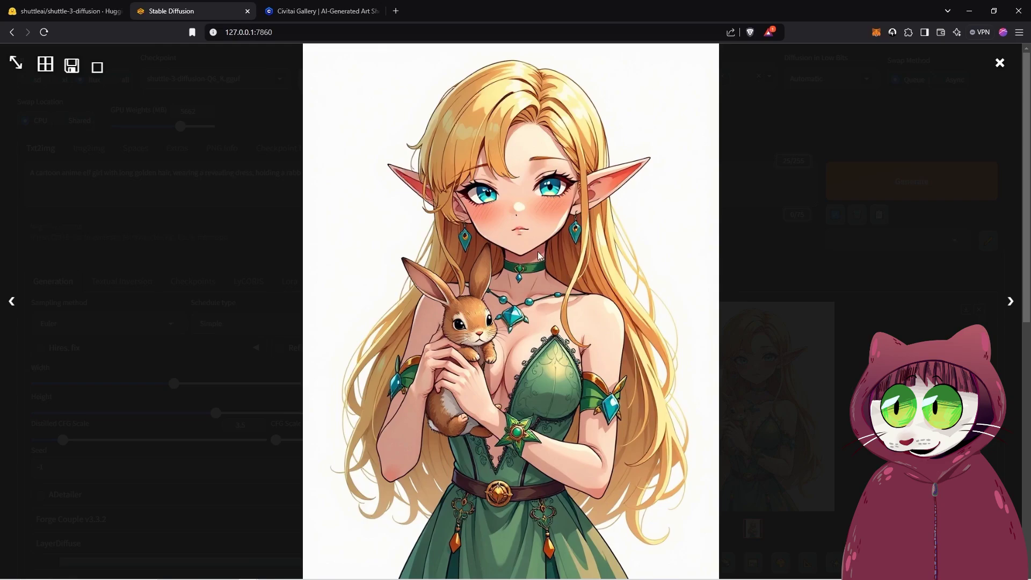
pyautogui.scroll(-5, 457, 499)
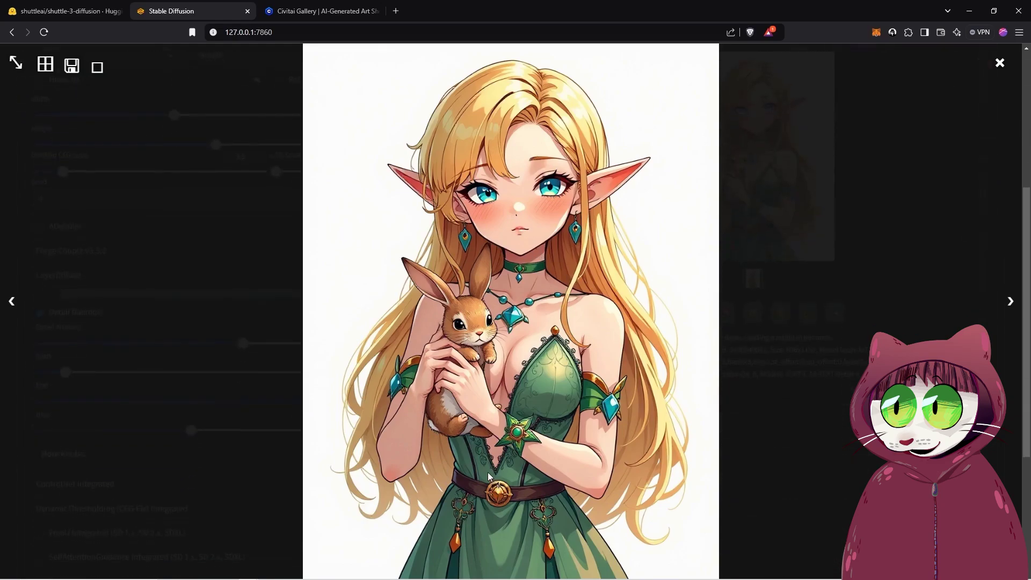
pyautogui.scroll(5, 488, 473)
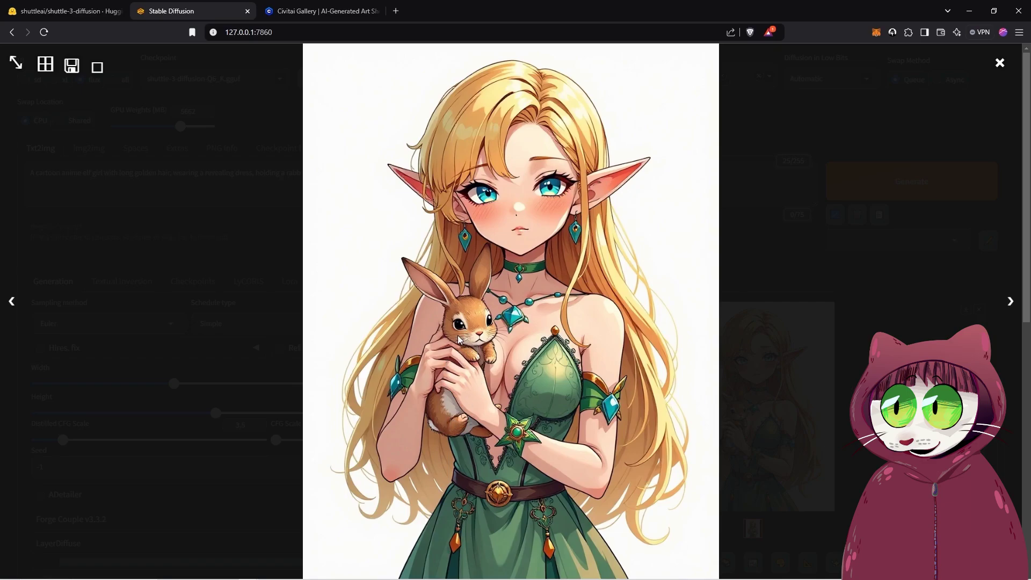
pyautogui.click(1000, 69)
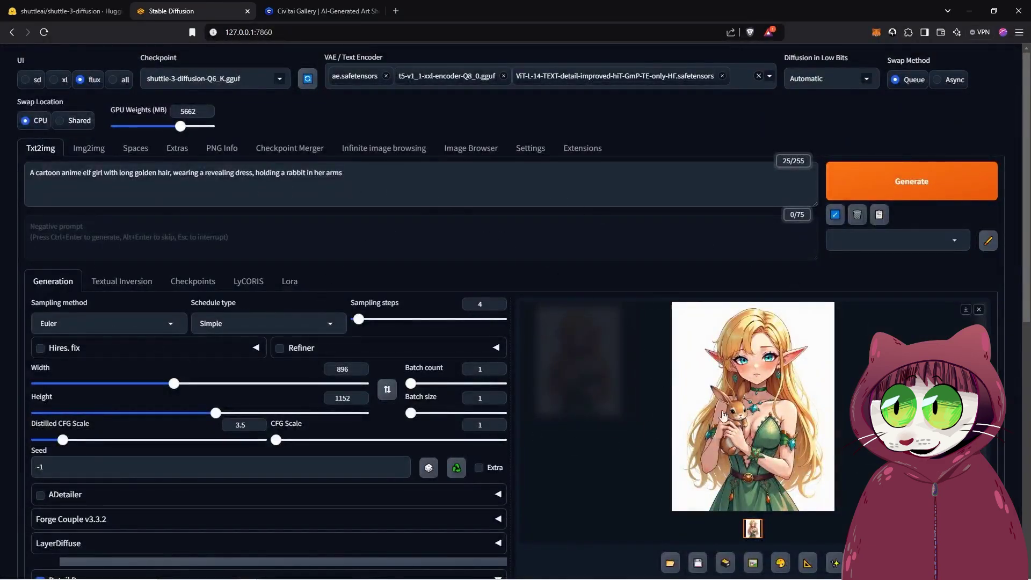
pyautogui.scroll(-1, 326, 216)
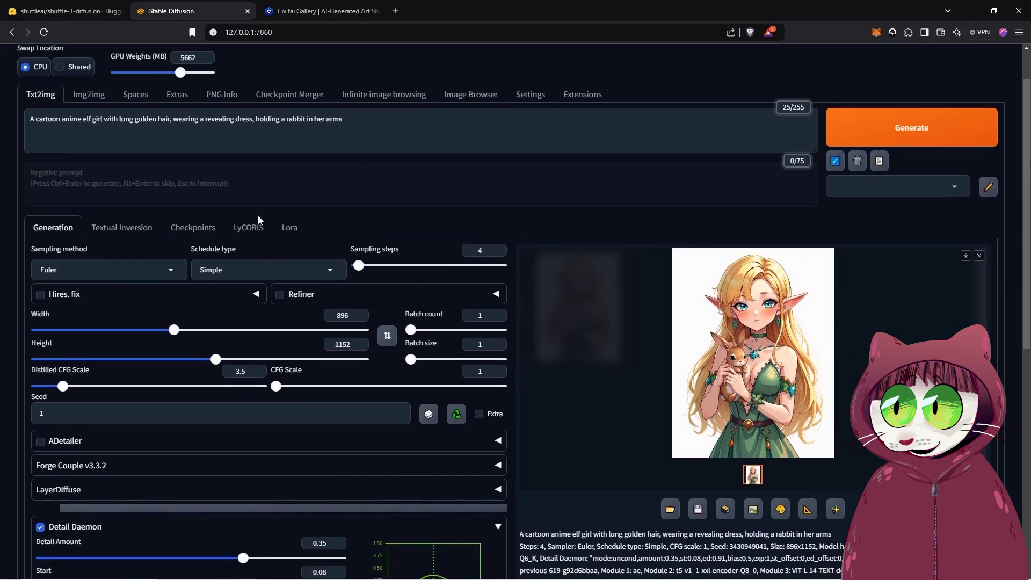
pyautogui.scroll(-2, 300, 129)
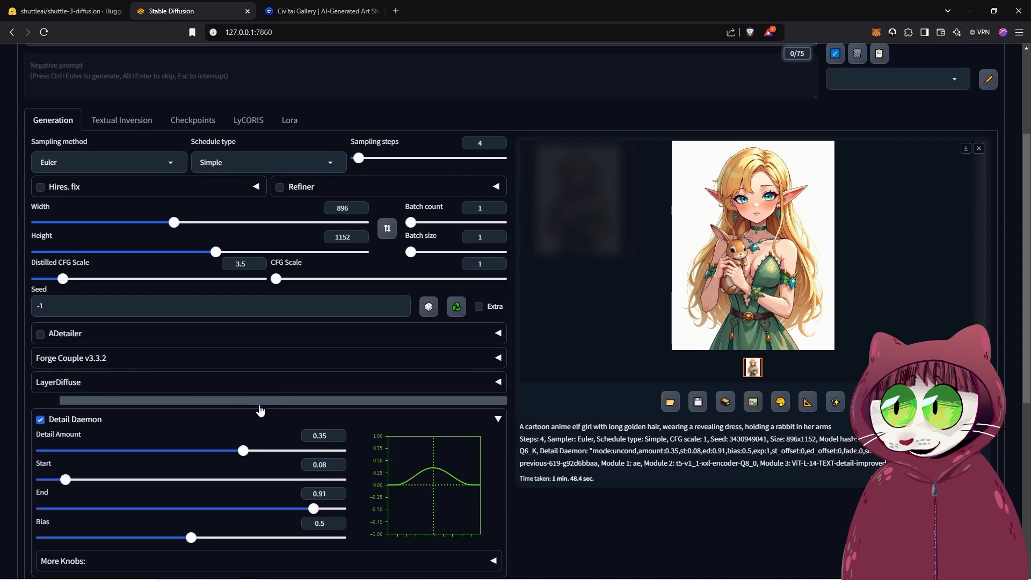
# - Raise Detail Daemon's Detail Amount in small increments to slightly above 0.45
pyautogui.doubleClick(338, 433)
pyautogui.click(338, 433)
pyautogui.click(337, 433)
pyautogui.click(337, 432)
pyautogui.click(337, 433)
pyautogui.click(337, 433)
pyautogui.click(337, 433)
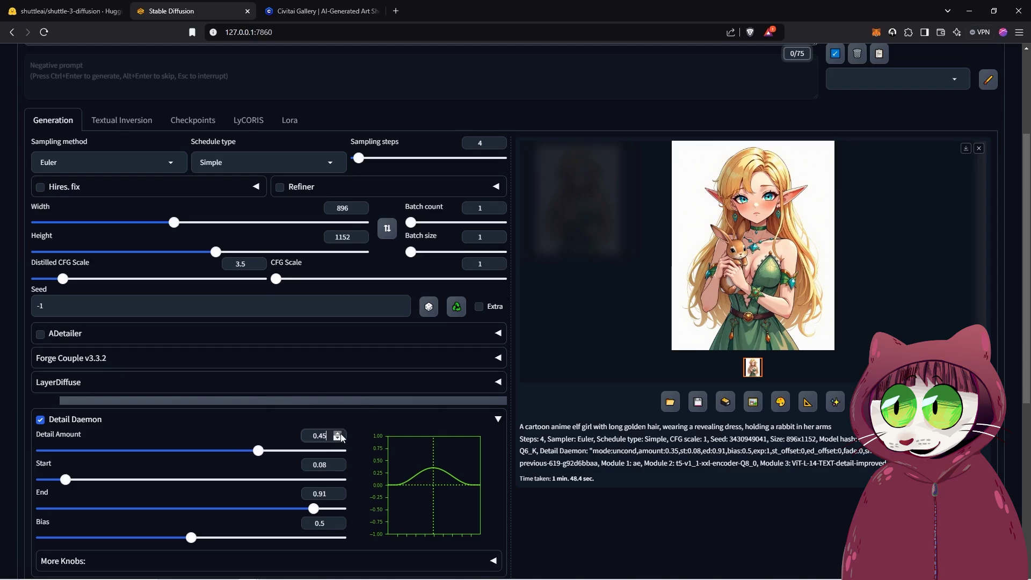
pyautogui.click(337, 433)
pyautogui.click(338, 433)
pyautogui.click(337, 433)
# - Generate the anime elf girl image with the raised Detail Amount and examine it at full size
pyautogui.scroll(3, 944, 226)
pyautogui.click(944, 182)
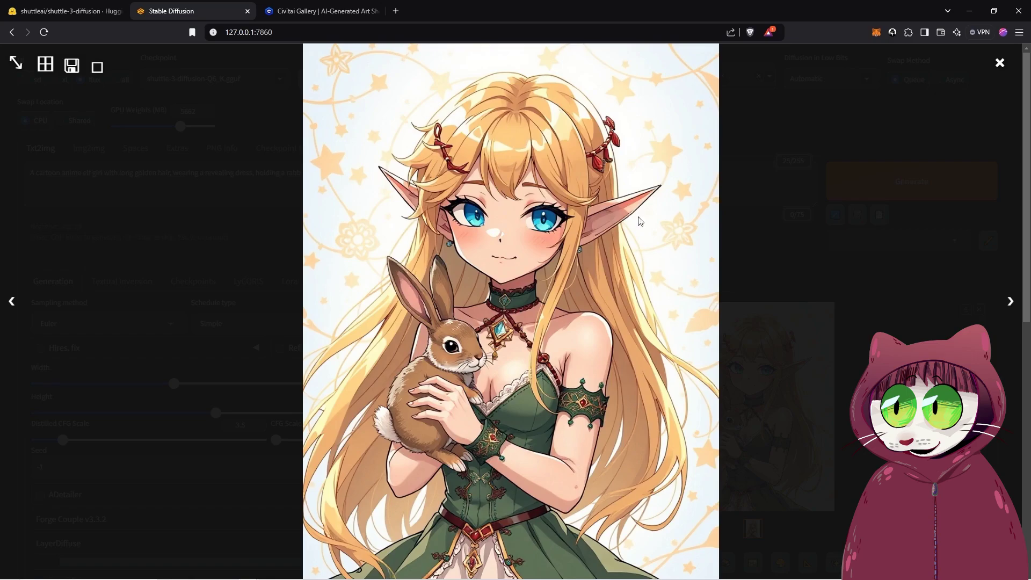
pyautogui.click(822, 288)
# - Generate another anime elf girl image and compare it with the previous one in Infinite image browsing
pyautogui.click(925, 185)
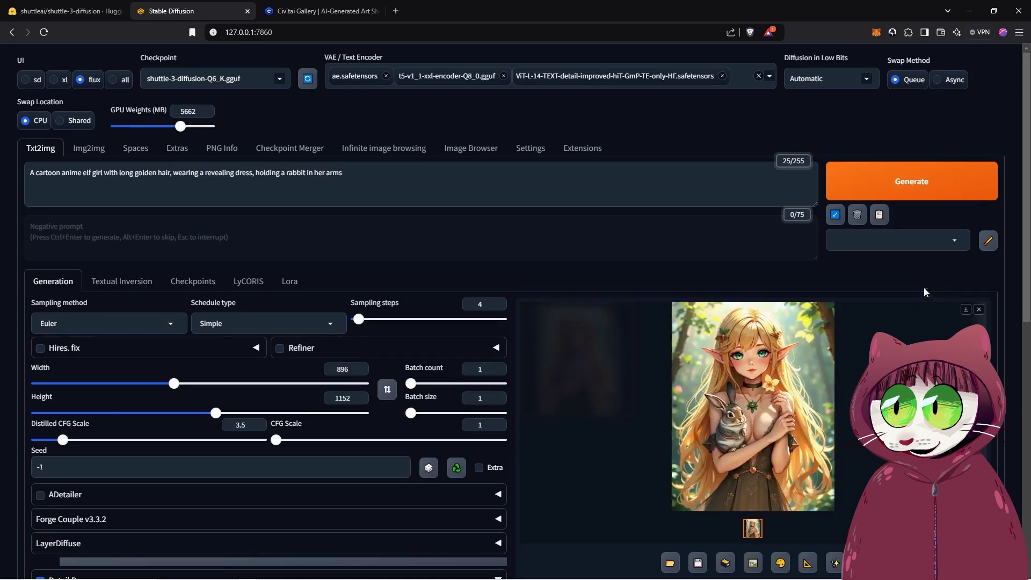
pyautogui.click(739, 376)
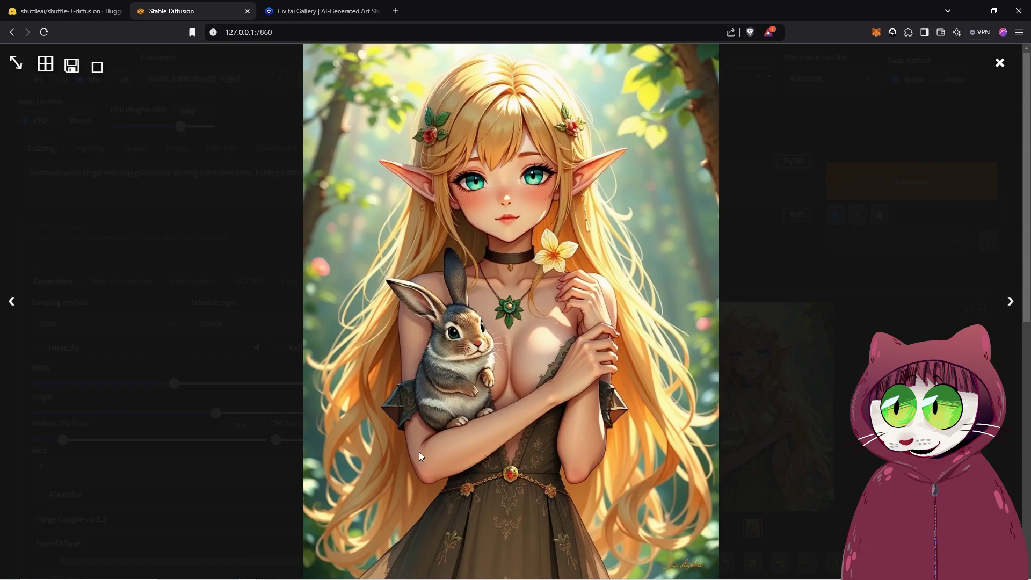
pyautogui.click(803, 255)
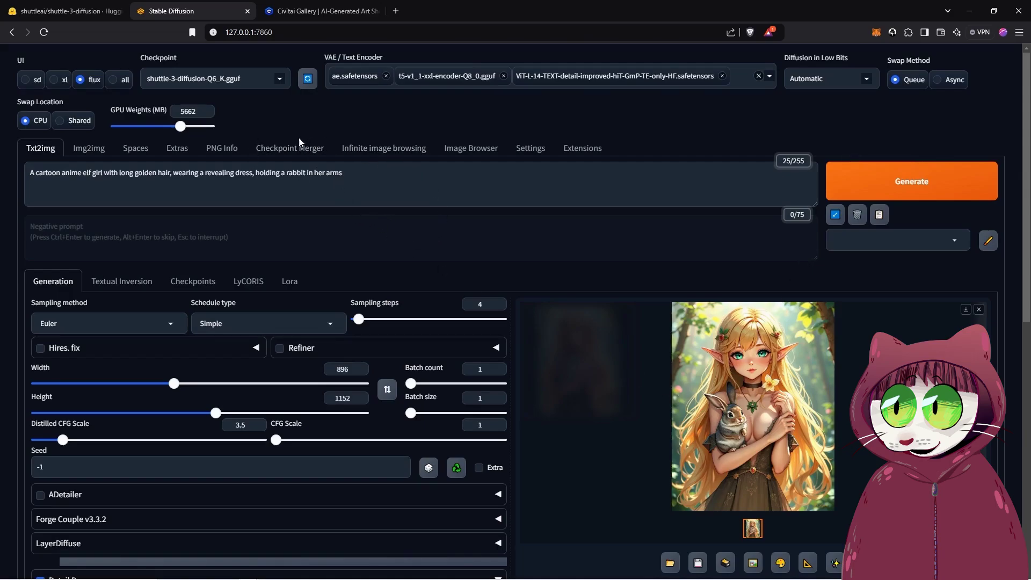
pyautogui.click(384, 148)
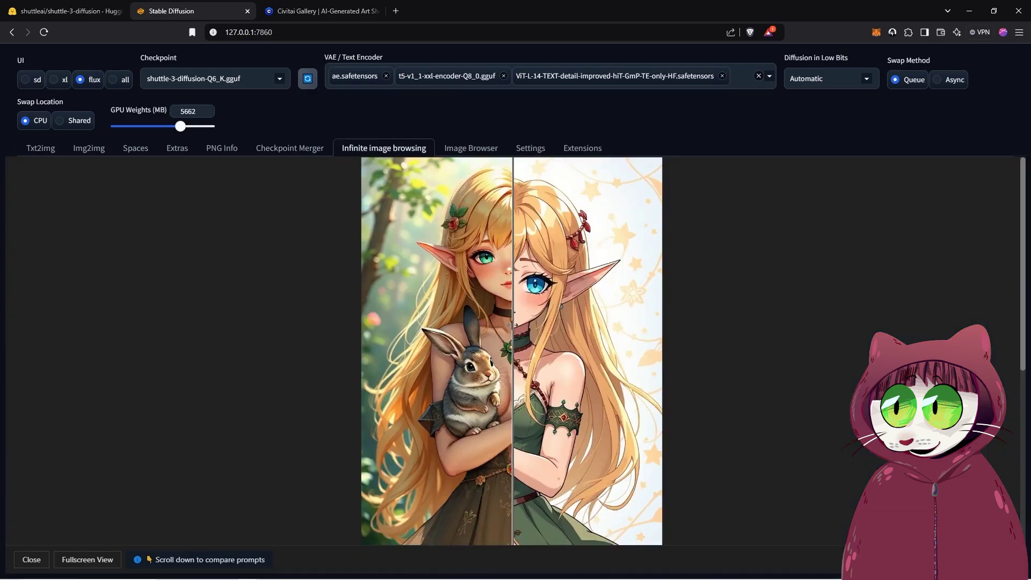
pyautogui.moveTo(506, 307); pyautogui.dragTo(803, 291)
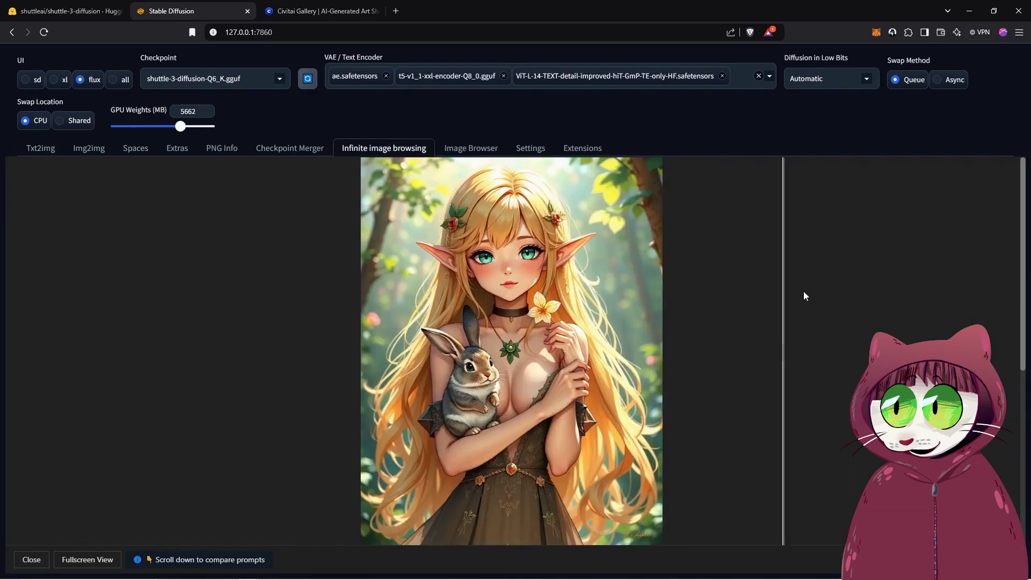
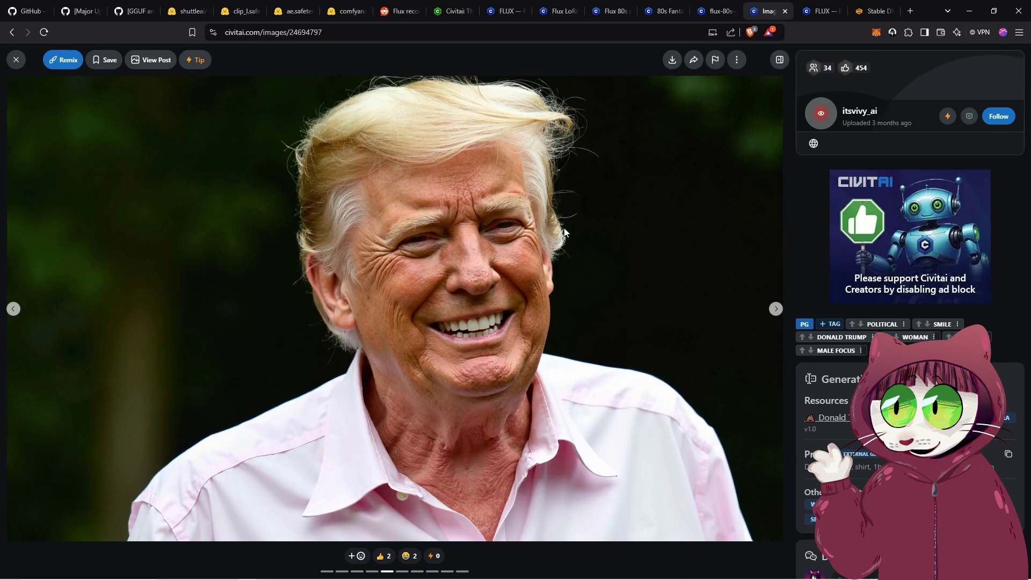
# - Switch to the Civitai home page and look through its featured images
pyautogui.hotkey('ctrl', 'Tab')
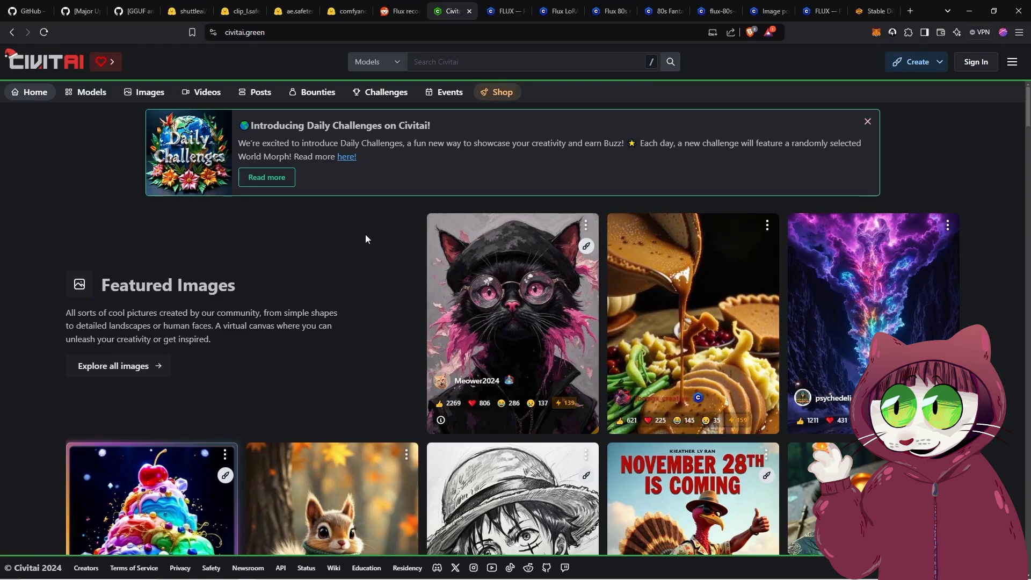
pyautogui.scroll(-3, 375, 338)
pyautogui.scroll(-6, 374, 338)
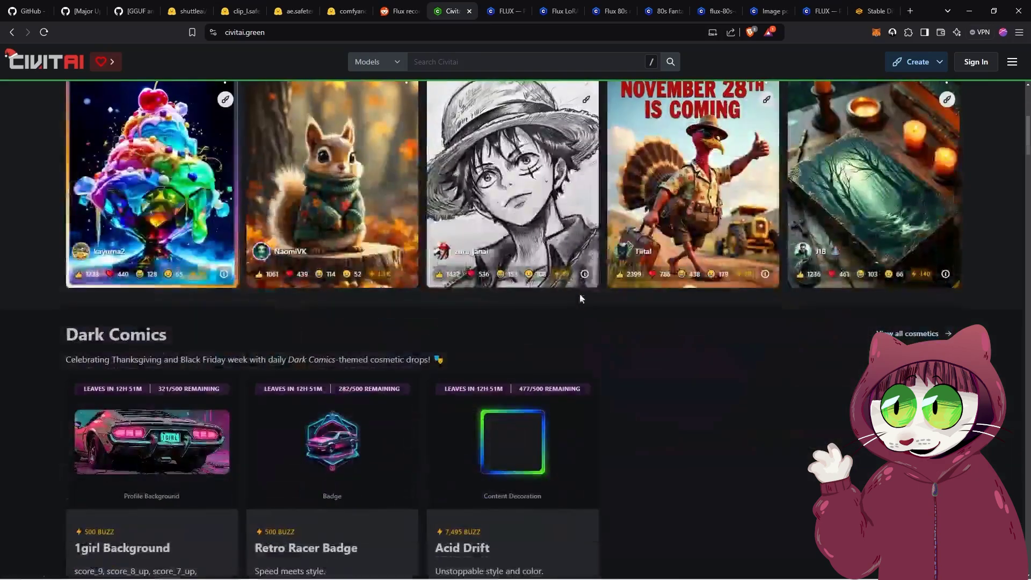
pyautogui.scroll(7, 397, 266)
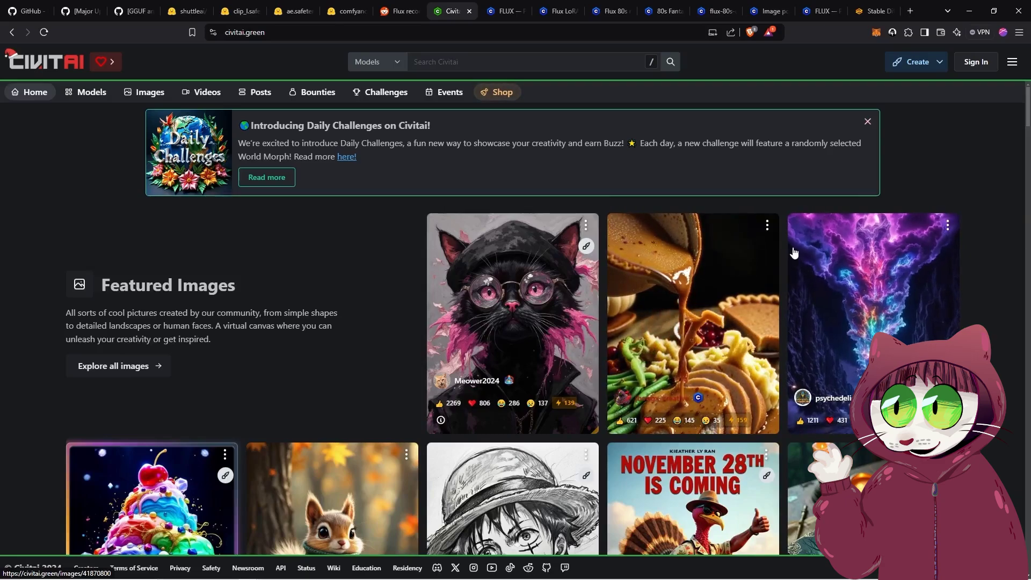
pyautogui.scroll(-4, 560, 337)
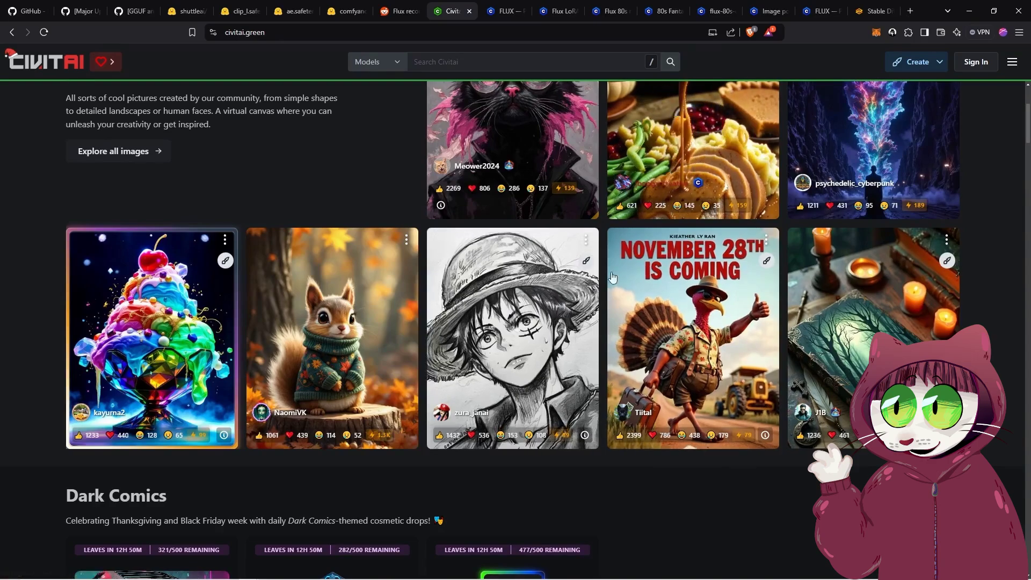
pyautogui.scroll(4, 719, 419)
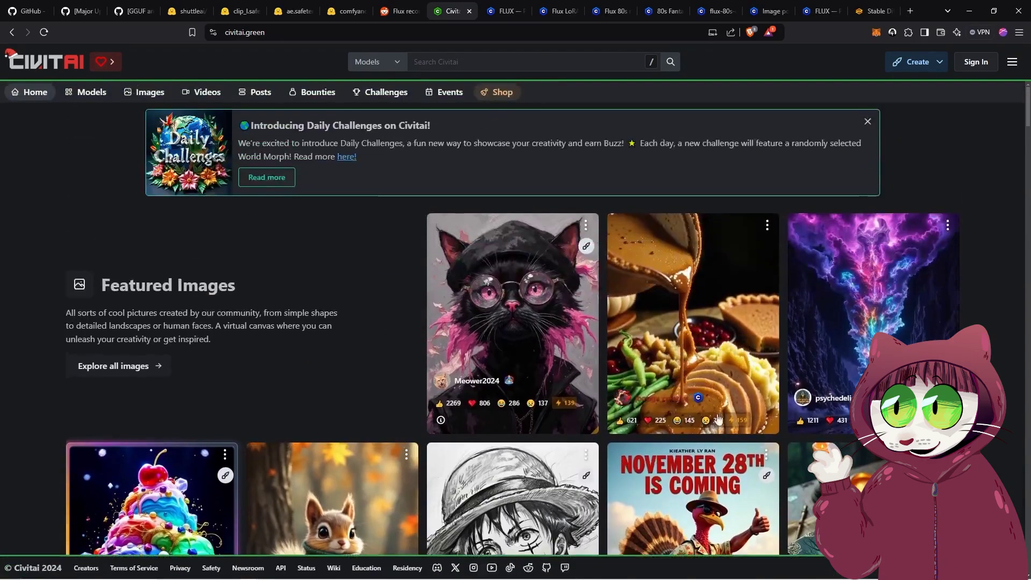
# - Open Civitai's full image gallery and examine the complete prompt of the red-haired archer image
pyautogui.click(120, 365)
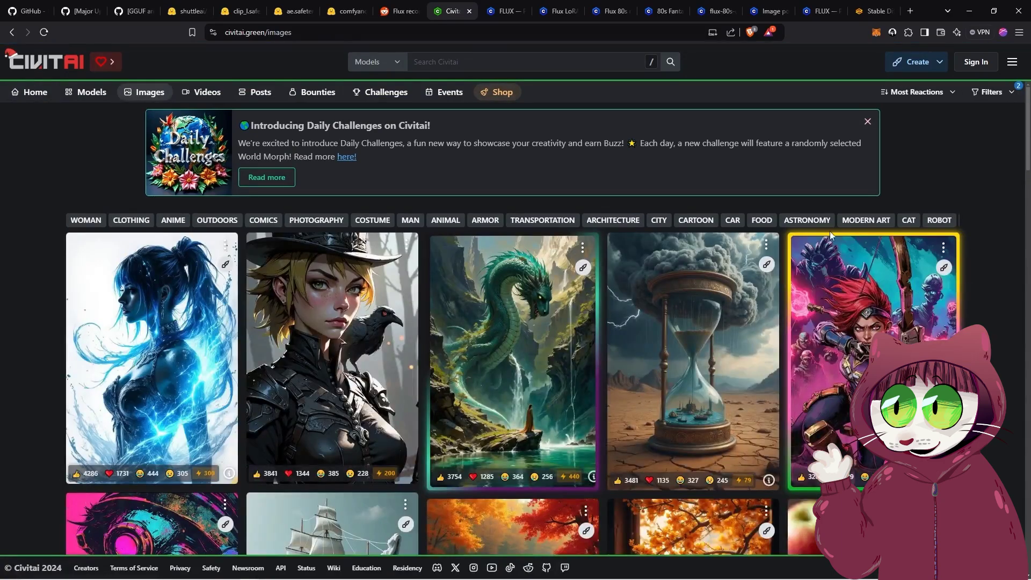
pyautogui.scroll(-2, 1026, 290)
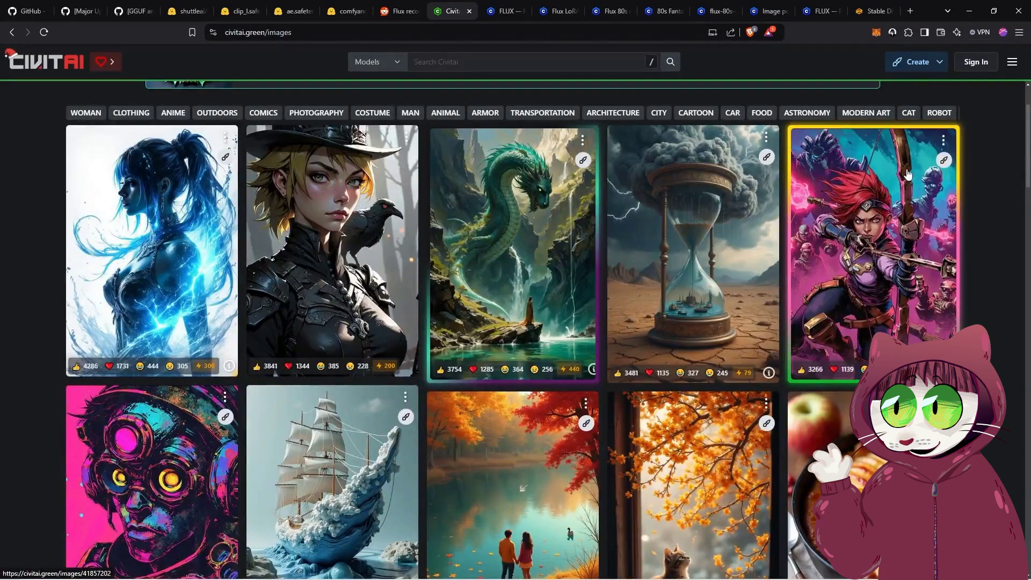
pyautogui.click(947, 370)
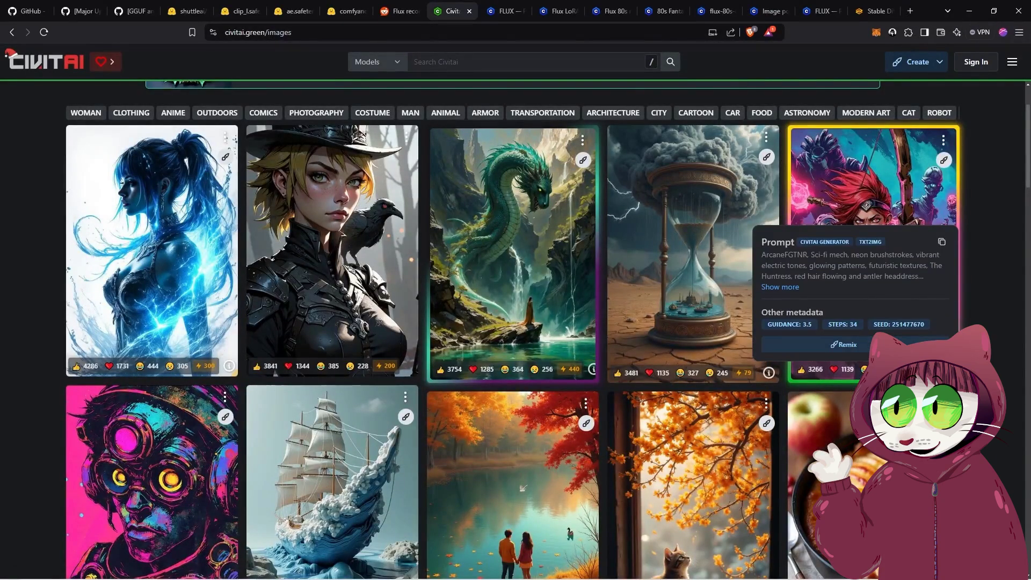
pyautogui.click(780, 287)
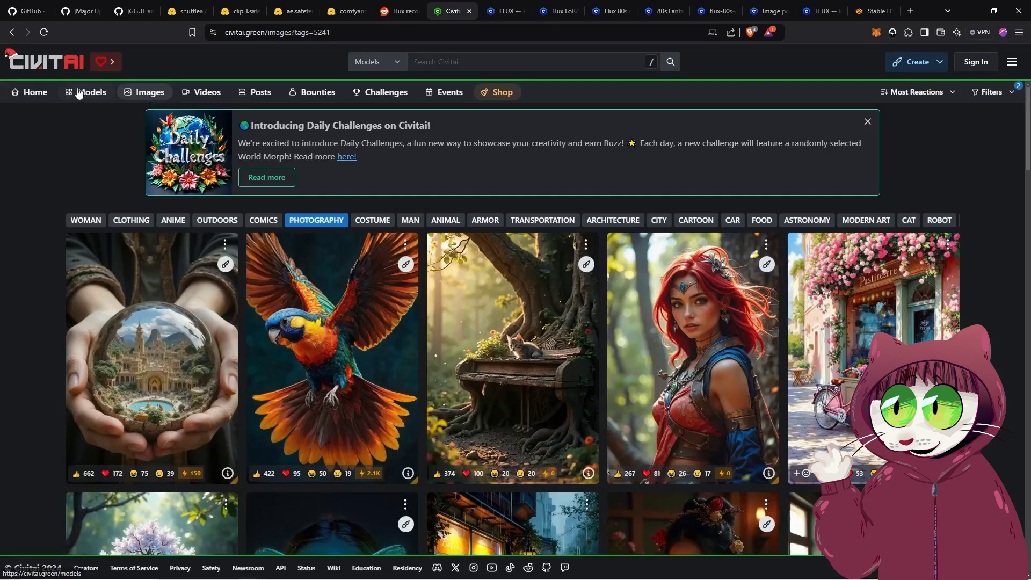
# - List Civitai's models and filter them to the LoRA model type
pyautogui.click(73, 92)
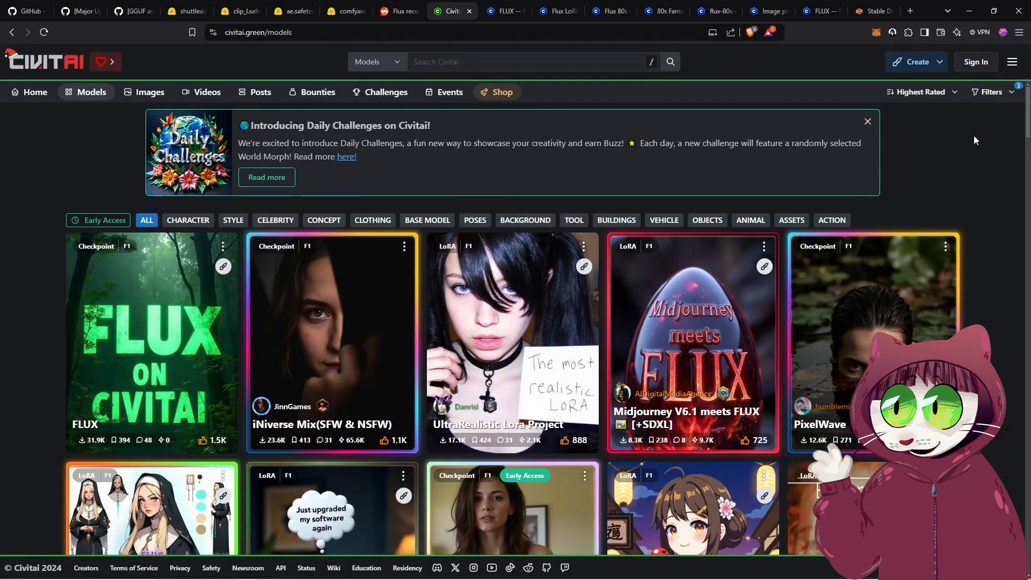
pyautogui.click(991, 92)
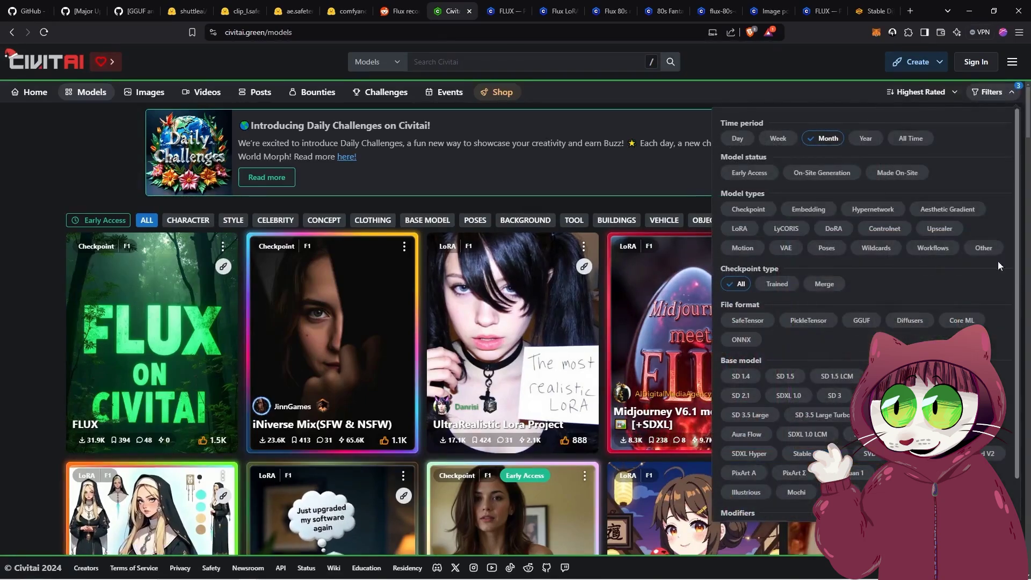
pyautogui.click(731, 232)
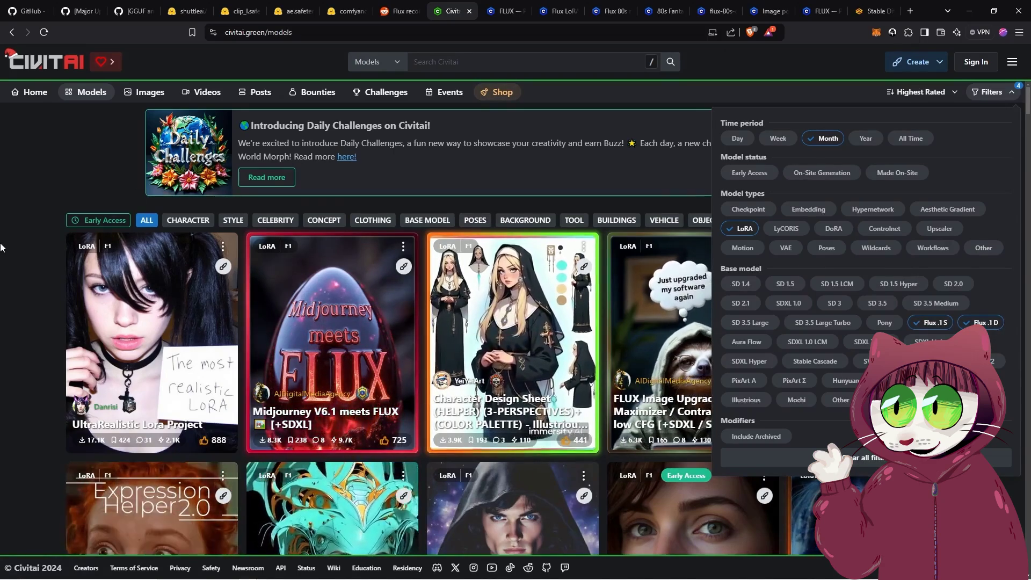
pyautogui.click(639, 199)
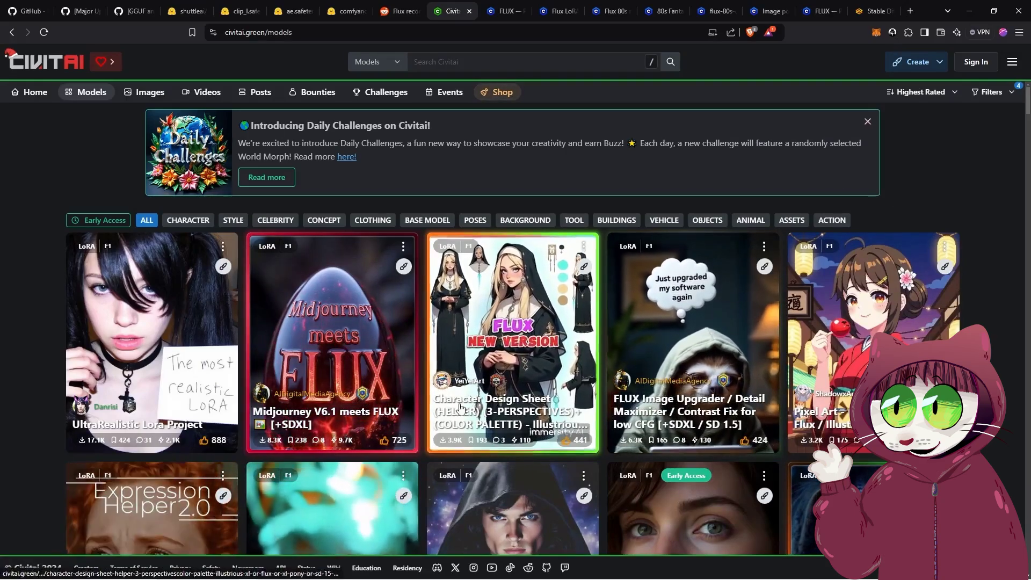
# - Find the 30s Technicolor Movie LoRA among the filtered models and open its page
pyautogui.scroll(-5, 664, 387)
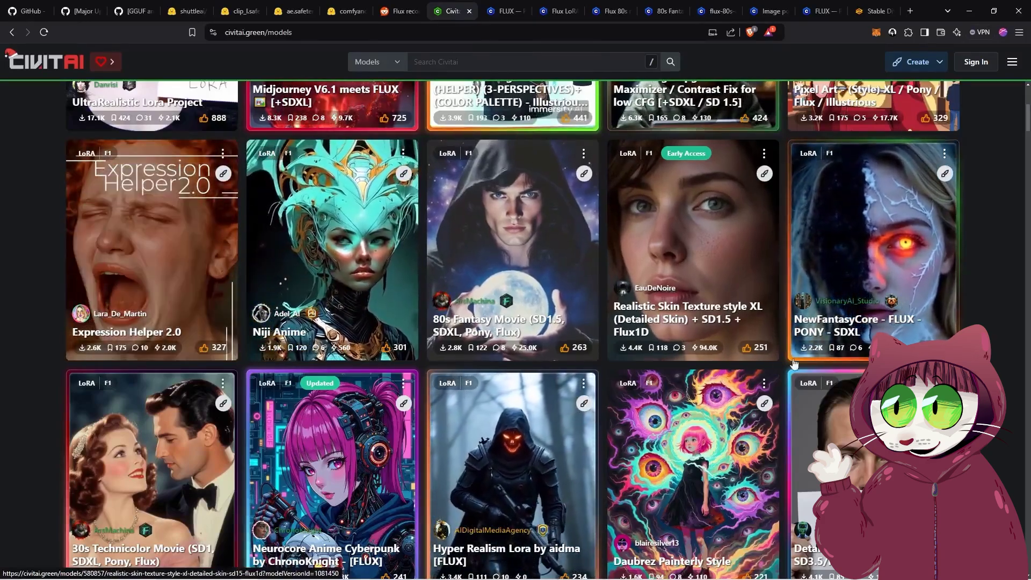
pyautogui.scroll(-2, 791, 171)
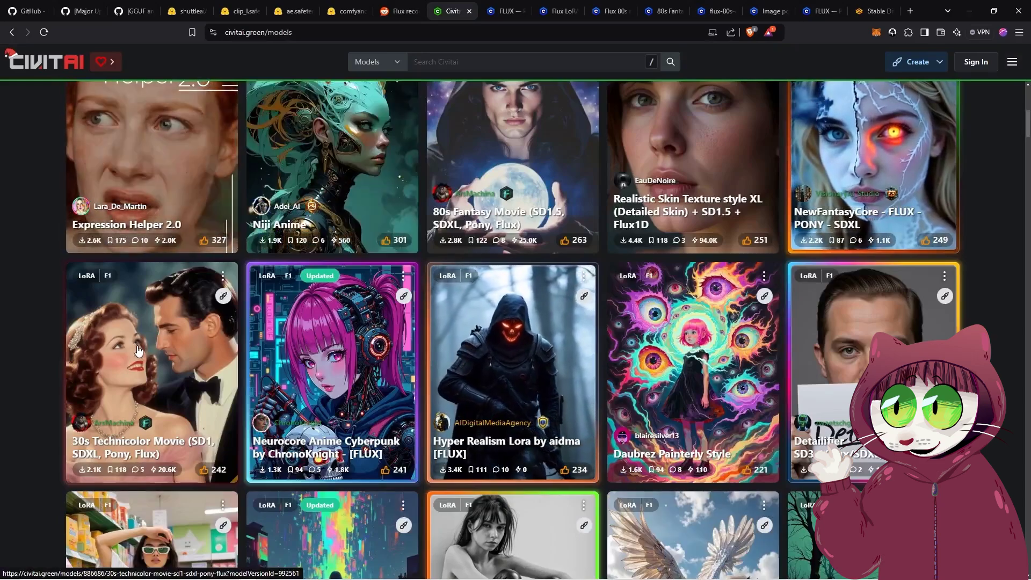
pyautogui.click(171, 418)
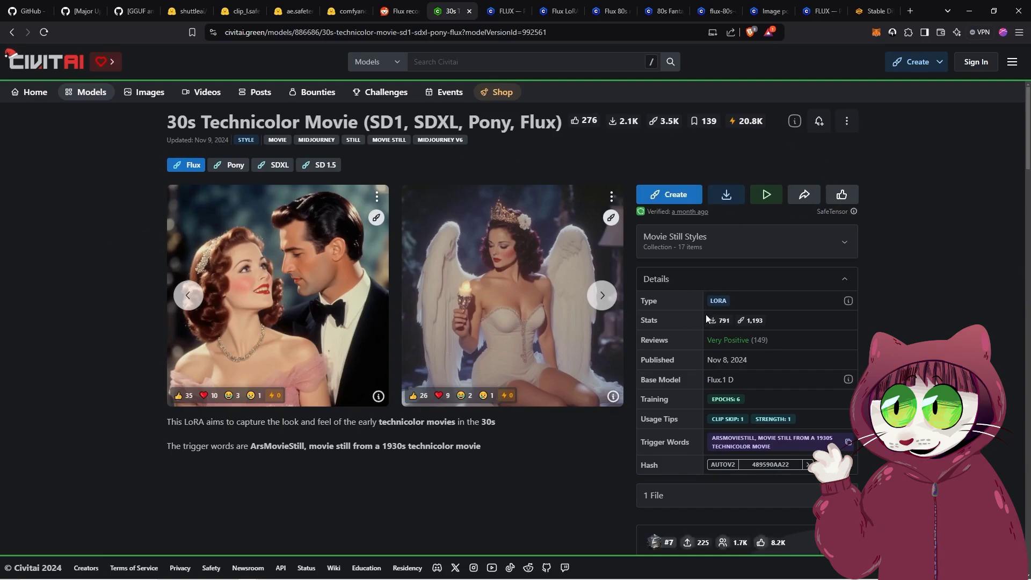
# - Download 30s_Technicolor_Movie.safetensors into the webui\models\Lora folder of webui_forge_cu121_torch231
pyautogui.click(730, 200)
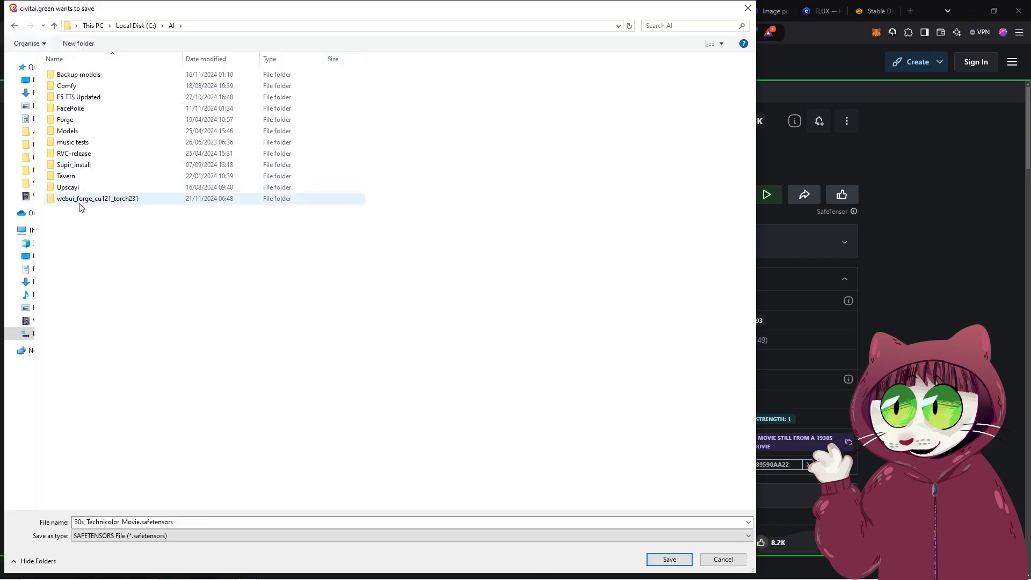
pyautogui.doubleClick(81, 199)
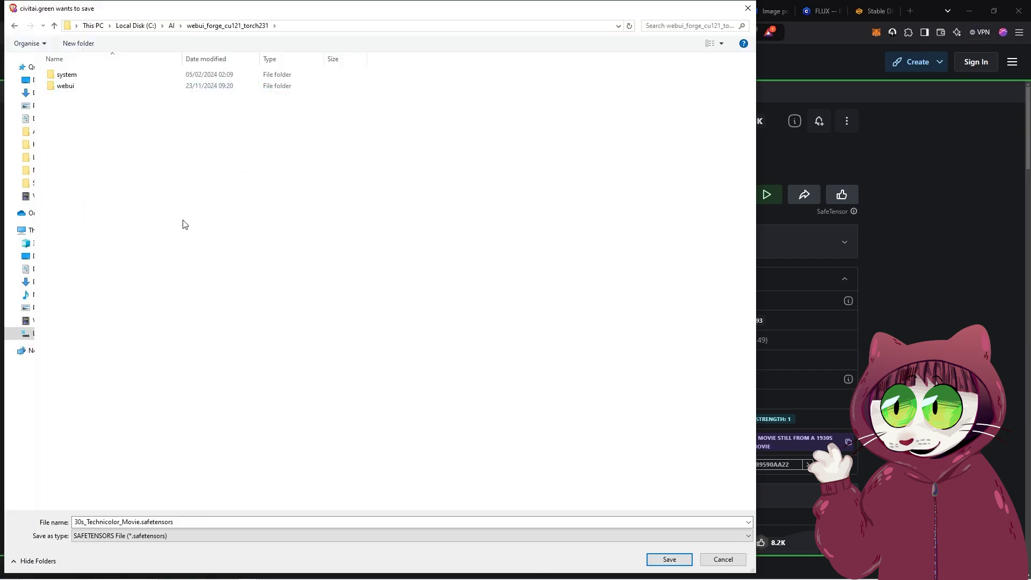
pyautogui.doubleClick(80, 91)
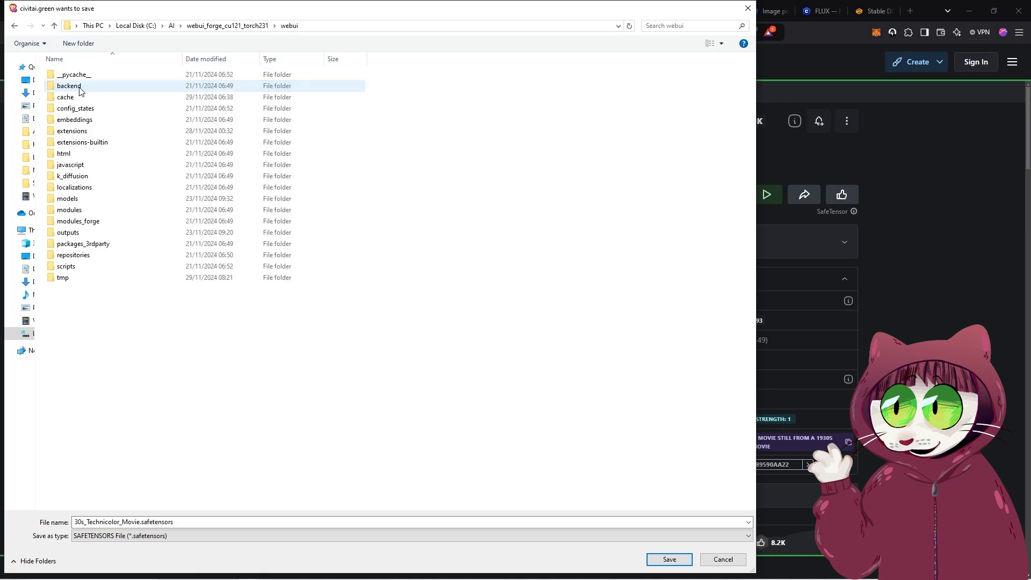
pyautogui.doubleClick(76, 200)
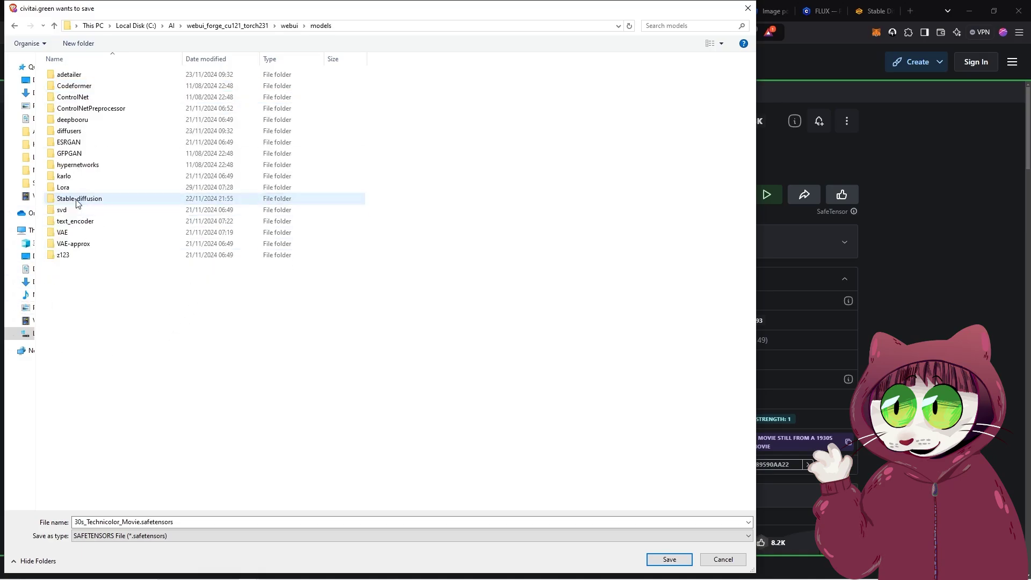
pyautogui.doubleClick(63, 187)
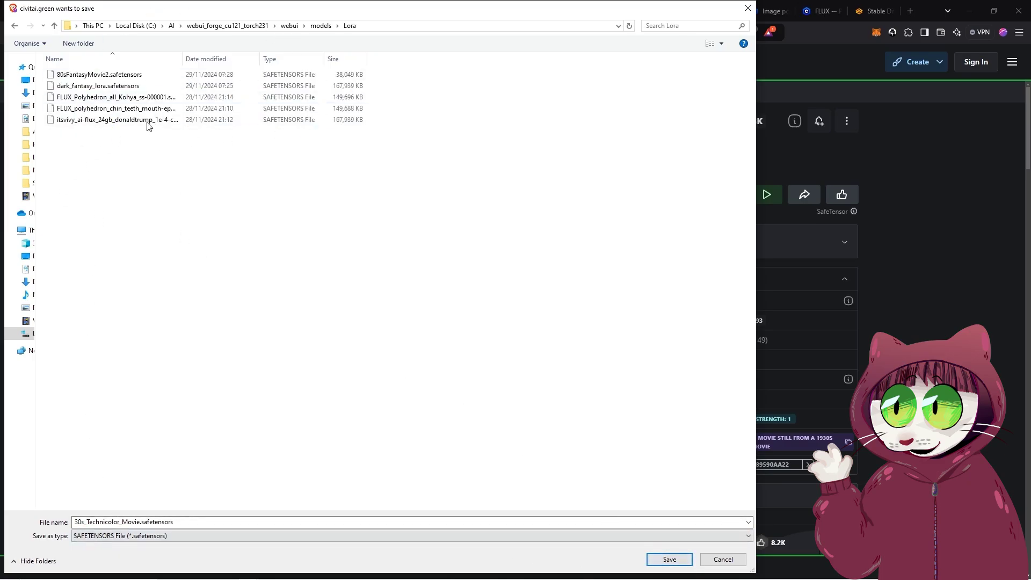
pyautogui.click(672, 559)
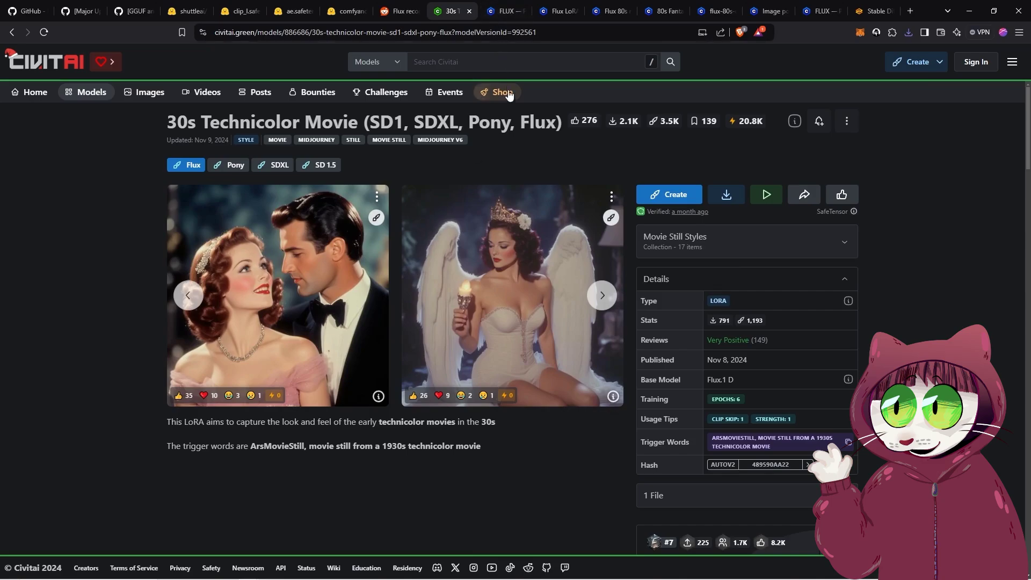
# - Review the other open Civitai pages, from the Cleft Chin and Bunny Teeth Fix LoRA to the Polyhedron_all LoRA
pyautogui.click(504, 11)
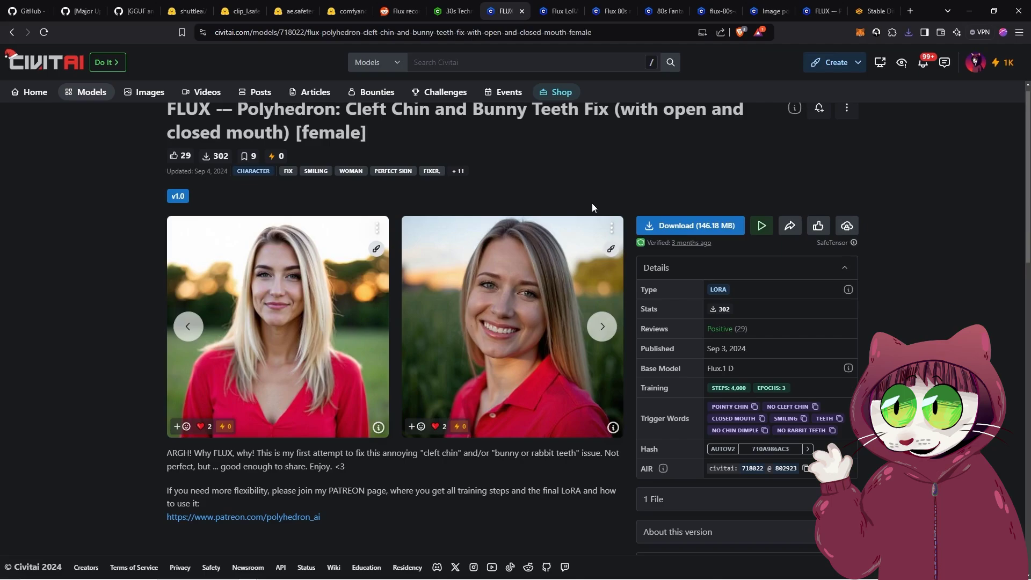
pyautogui.hotkey('ctrl', 'Tab')
pyautogui.hotkey('ctrl', 'Tab')
pyautogui.hotkey('ctrl', 'Tab')
pyautogui.hotkey('ctrl', 'Tab')
pyautogui.hotkey('ctrl', 'Tab')
pyautogui.hotkey('ctrl', 'Tab')
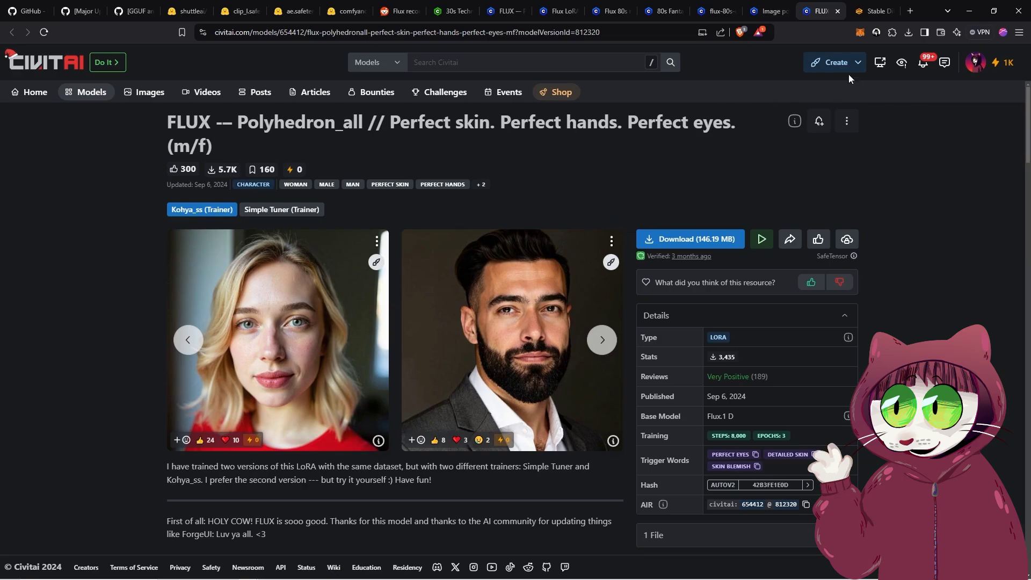
# - In Stable Diffusion, paste the prompt for a white-haired woman in a gothic mansion dining hall and view the generated image at full size
pyautogui.click(875, 10)
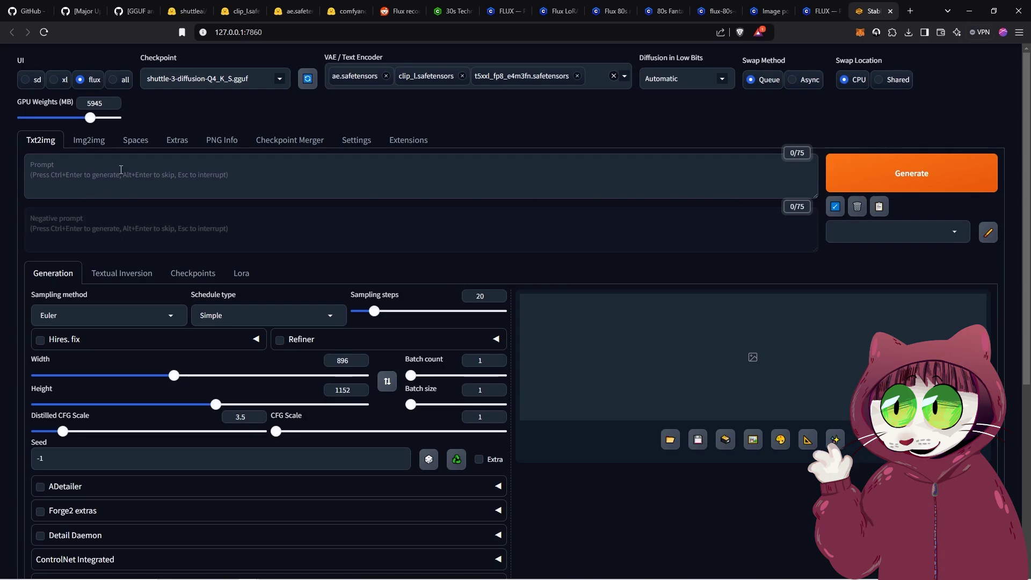
pyautogui.click(121, 169)
pyautogui.hotkey('ctrl', 'v')
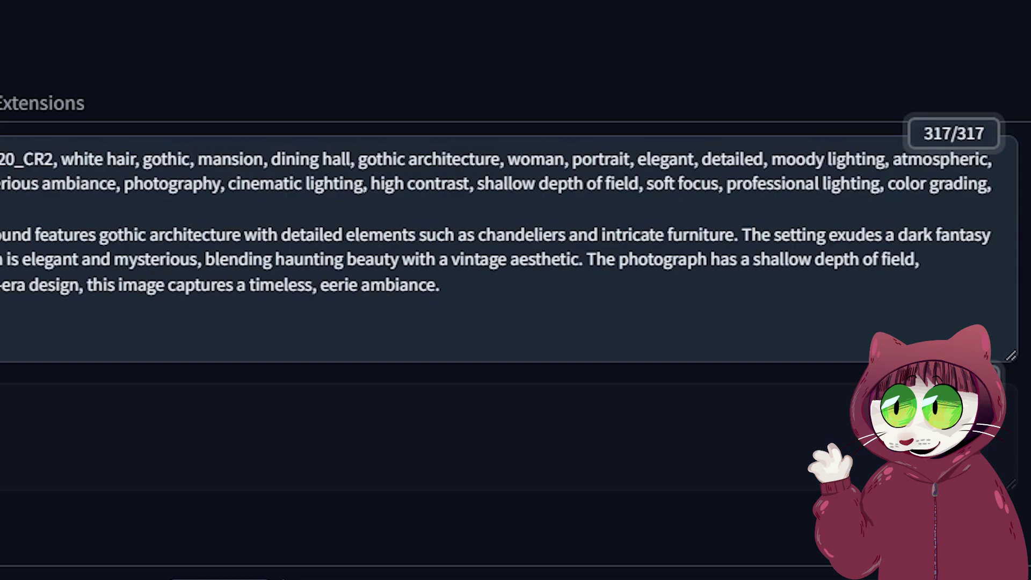
pyautogui.click(725, 449)
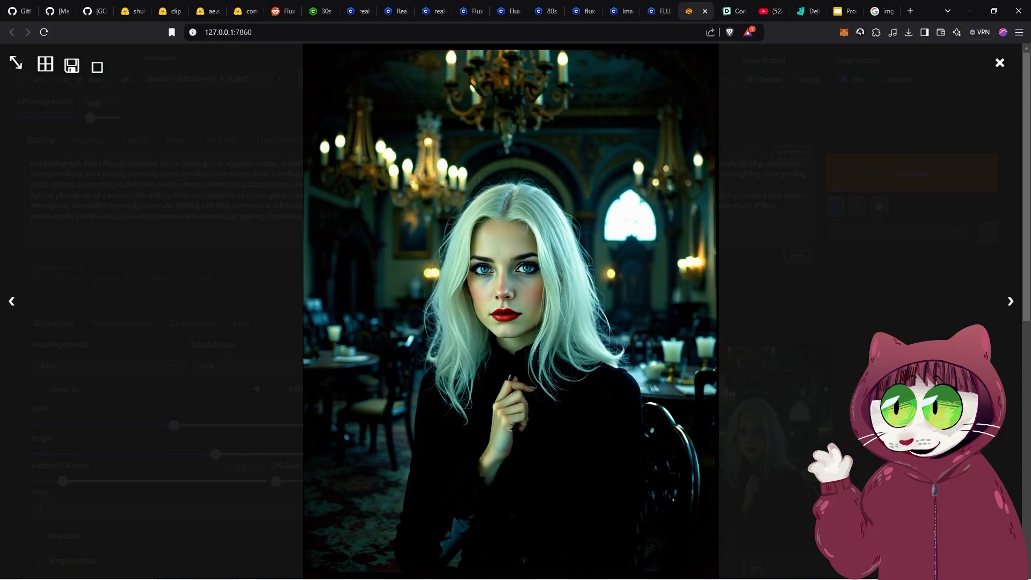
# - Close the full-size image, try Diffusion in Low Bits as Automatic, and switch it back to Automatic (fp16 LoRA)
pyautogui.click(475, 319)
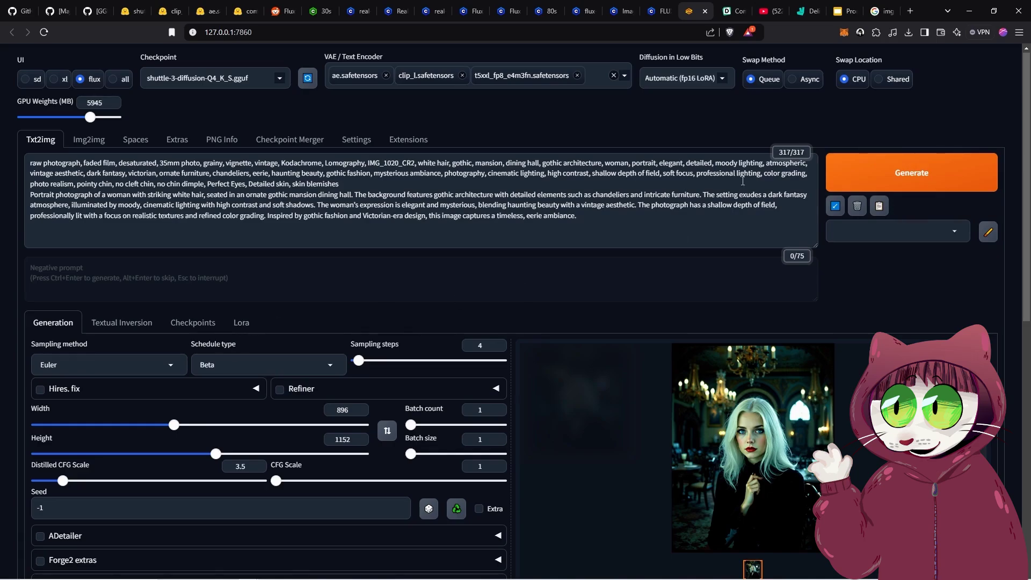
pyautogui.click(684, 80)
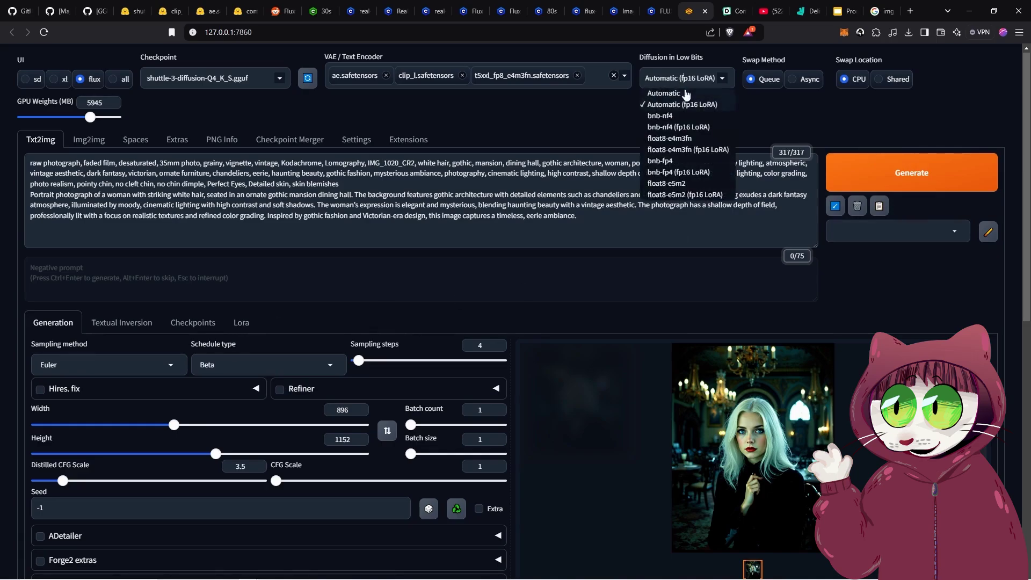
pyautogui.click(665, 94)
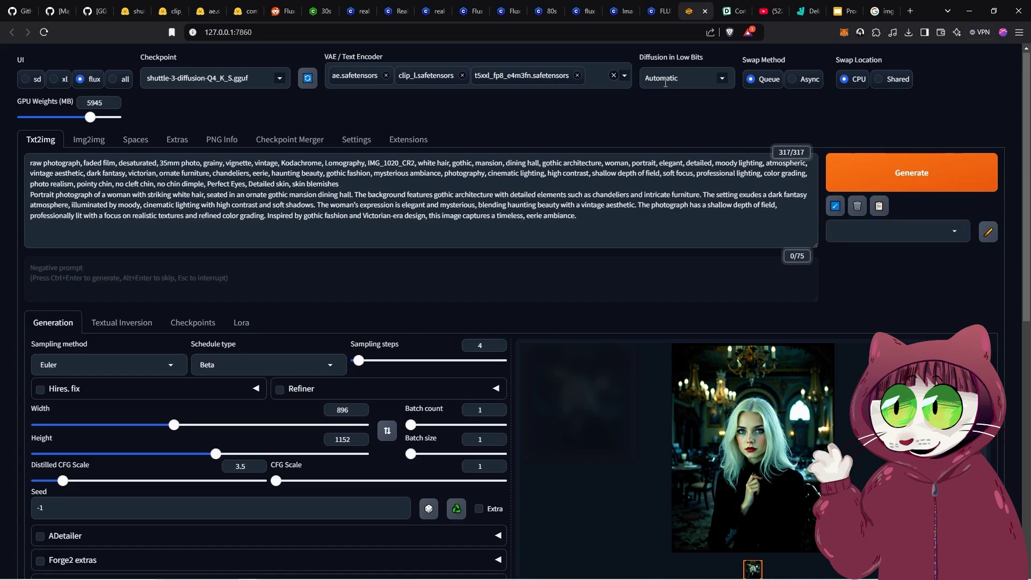
pyautogui.click(698, 78)
pyautogui.click(664, 106)
# - Add the FLUX_Polyhedron_all_Kohya_ss-000001 and FLUX_polyhedron_chin_teeth_mouth-epoch000002 LoRAs to the end of the prompt
pyautogui.click(244, 327)
pyautogui.scroll(-3, 799, 490)
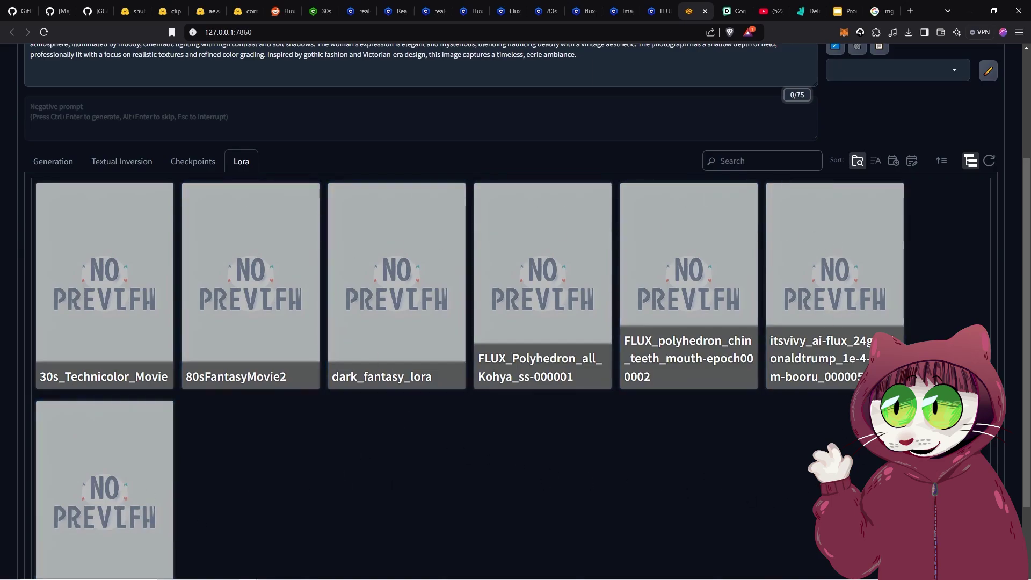
pyautogui.scroll(-2, 611, 455)
pyautogui.scroll(2, 721, 482)
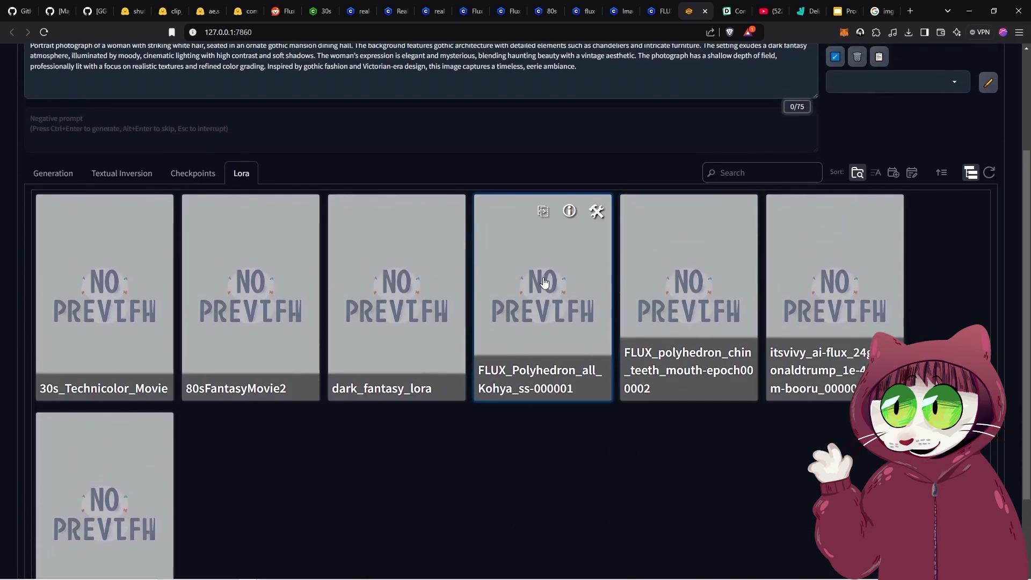
pyautogui.click(506, 293)
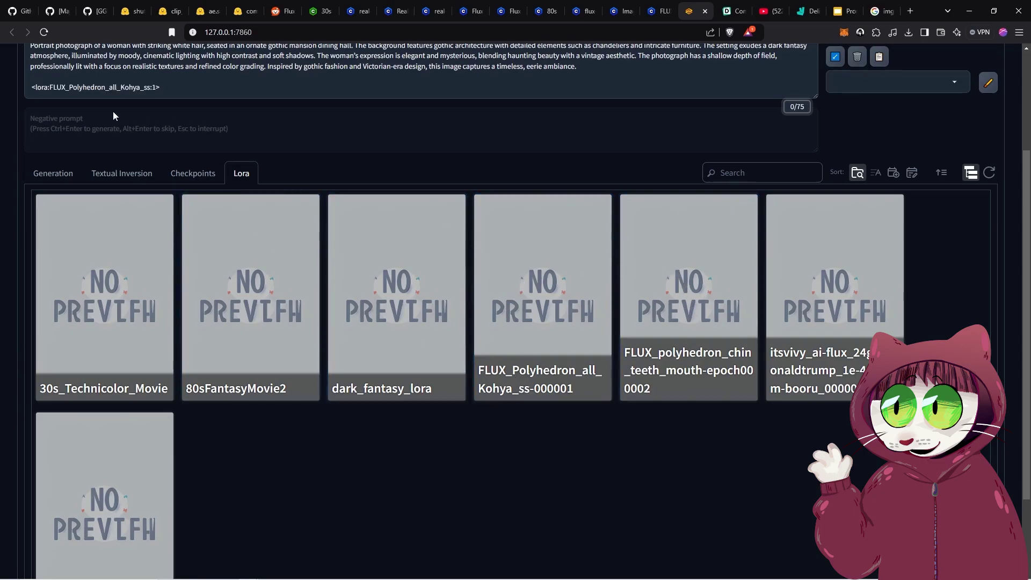
pyautogui.click(691, 304)
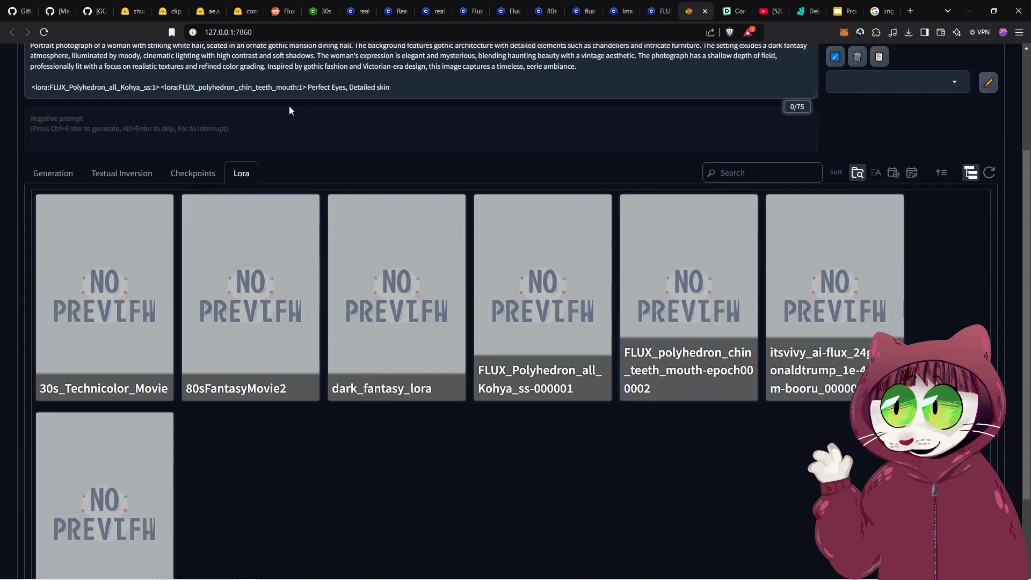
pyautogui.click(296, 73)
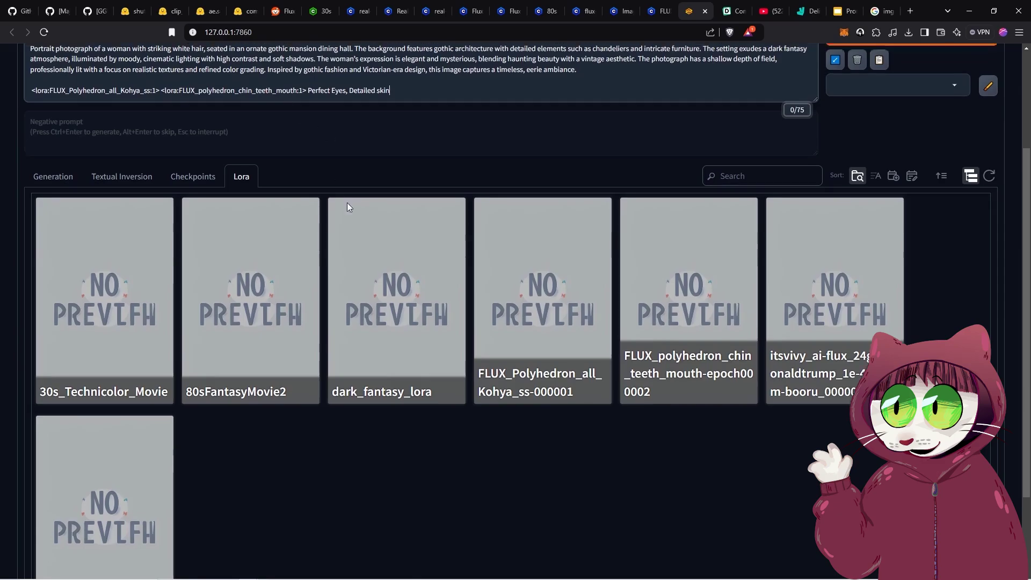
pyautogui.scroll(3, 536, 314)
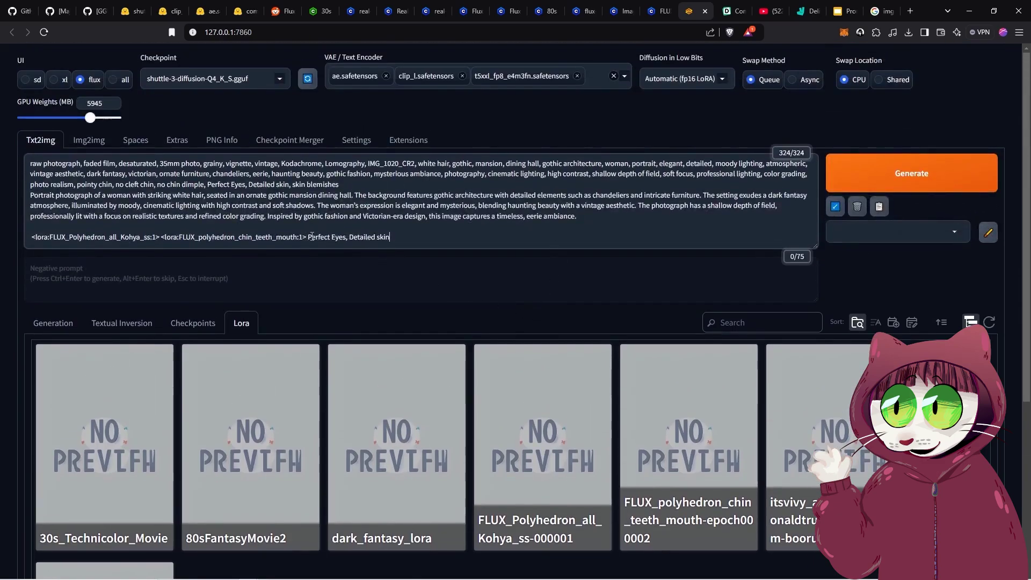
# - Check the trigger words appended to the prompt and copy the Polyhedron_all LoRA's trigger words from its Civitai page
pyautogui.moveTo(308, 237); pyautogui.dragTo(387, 241)
pyautogui.click(310, 238)
pyautogui.hotkey('ctrl', 'shift', 'Tab')
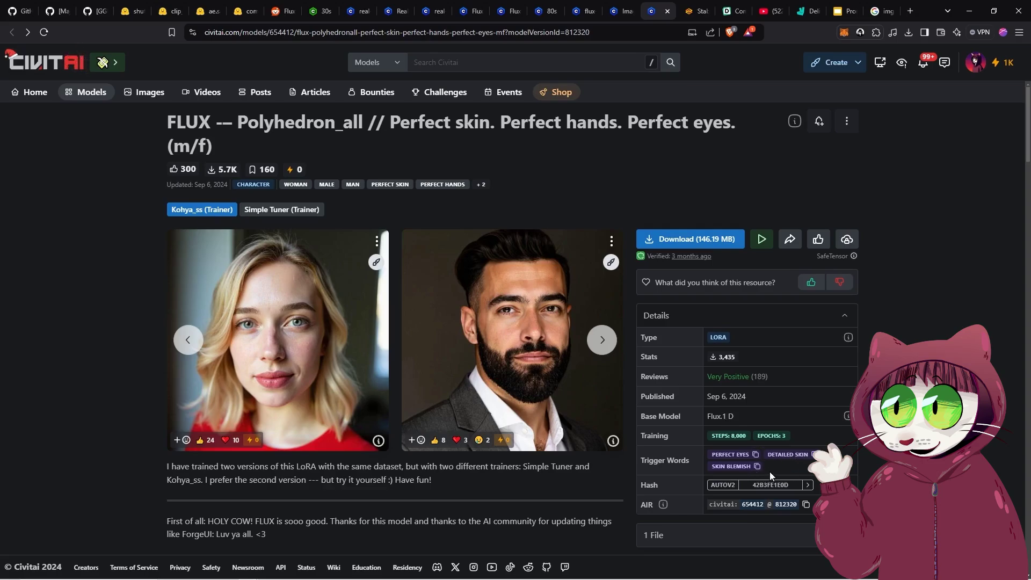
pyautogui.moveTo(769, 470); pyautogui.dragTo(702, 450)
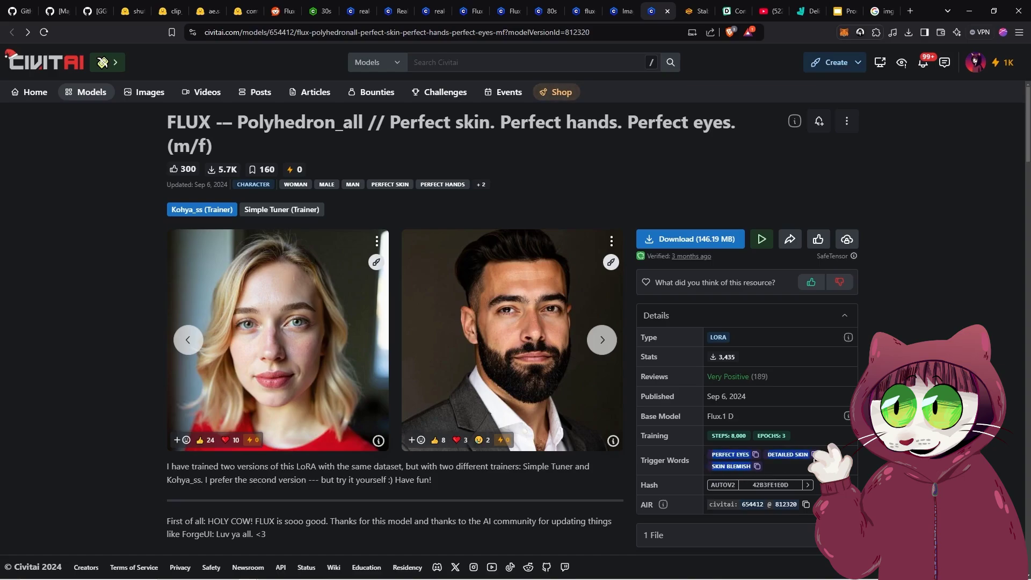
pyautogui.click(698, 11)
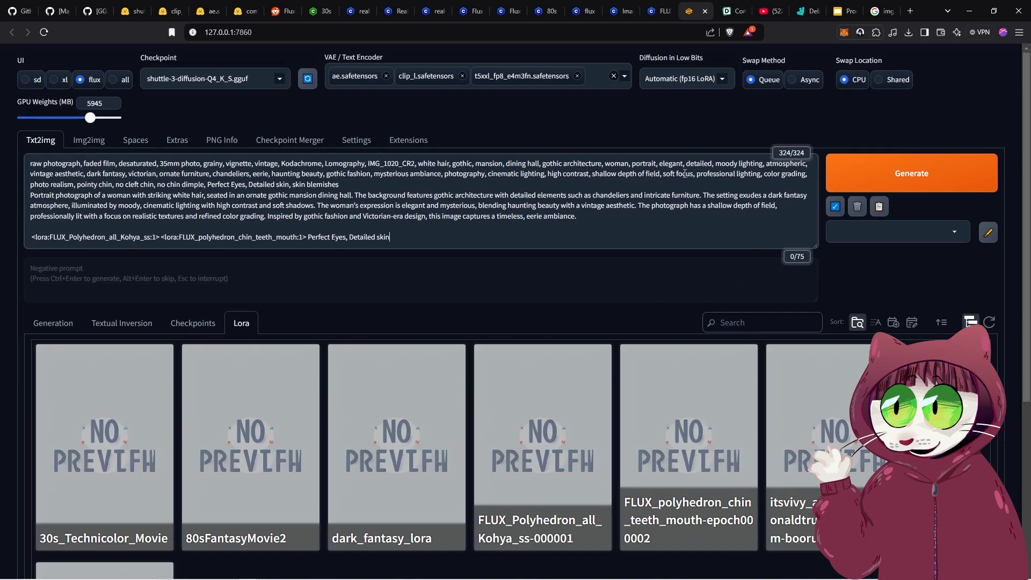
# - In the metadata of FLUX_Polyhedron_all_Kohya_ss-000001, enter Perfect Eyes, Detailed skin and Skin blemish as the activation text
pyautogui.moveTo(541, 361)
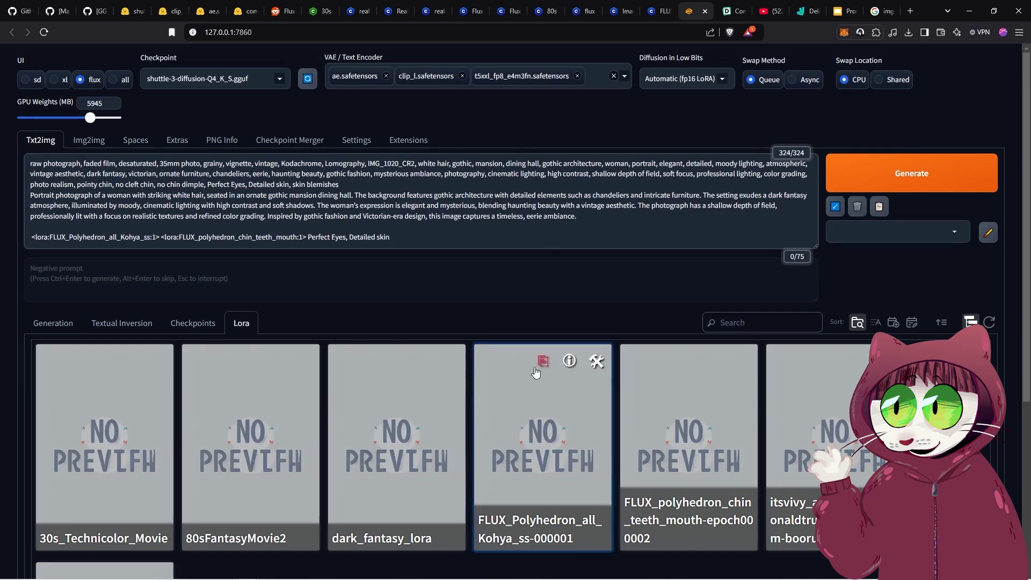
pyautogui.click(597, 361)
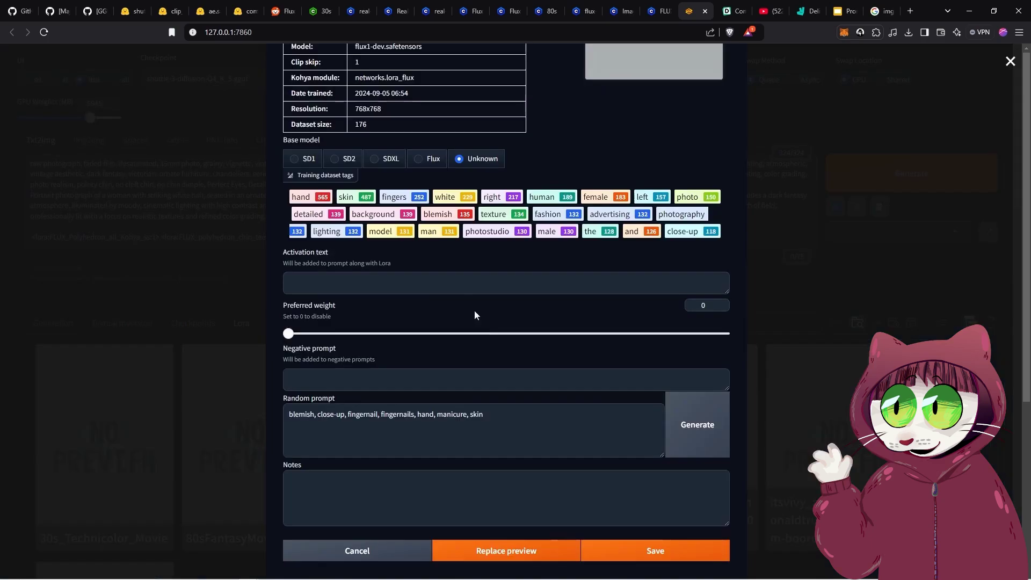
pyautogui.scroll(1, 302, 484)
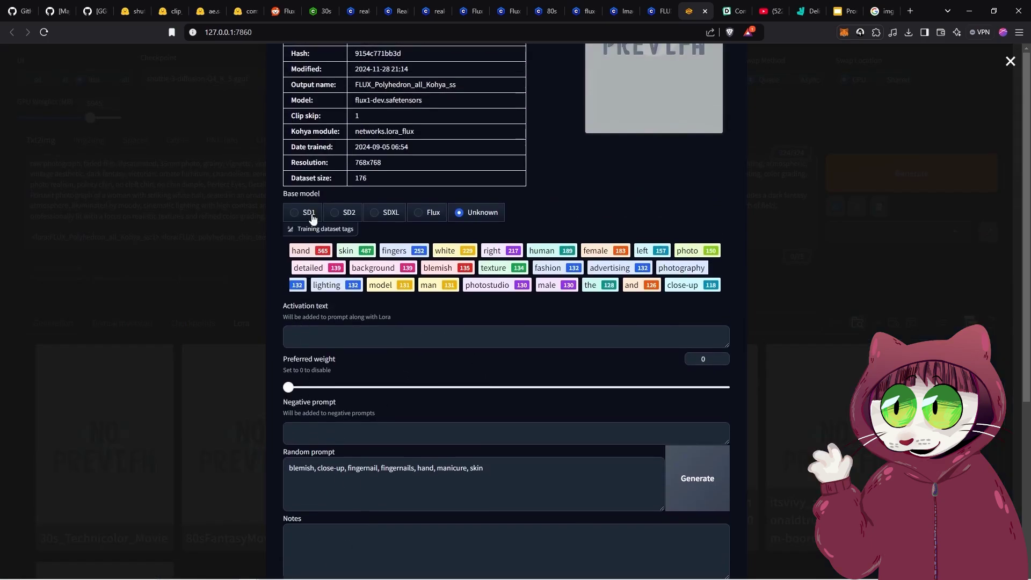
pyautogui.scroll(2, 301, 408)
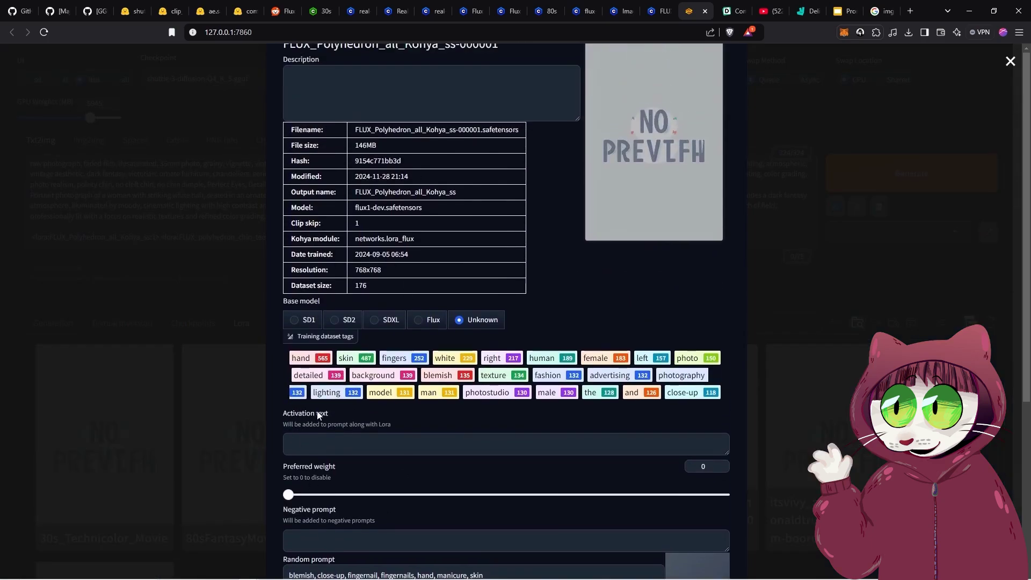
pyautogui.click(349, 444)
pyautogui.write('Perfect Eyes Detailed skin Skin blemish')
# - Join the activation text's trigger words into a single comma-separated line and save the LoRA's metadata
pyautogui.scroll(1, 349, 514)
pyautogui.click(349, 514)
pyautogui.press('Delete')
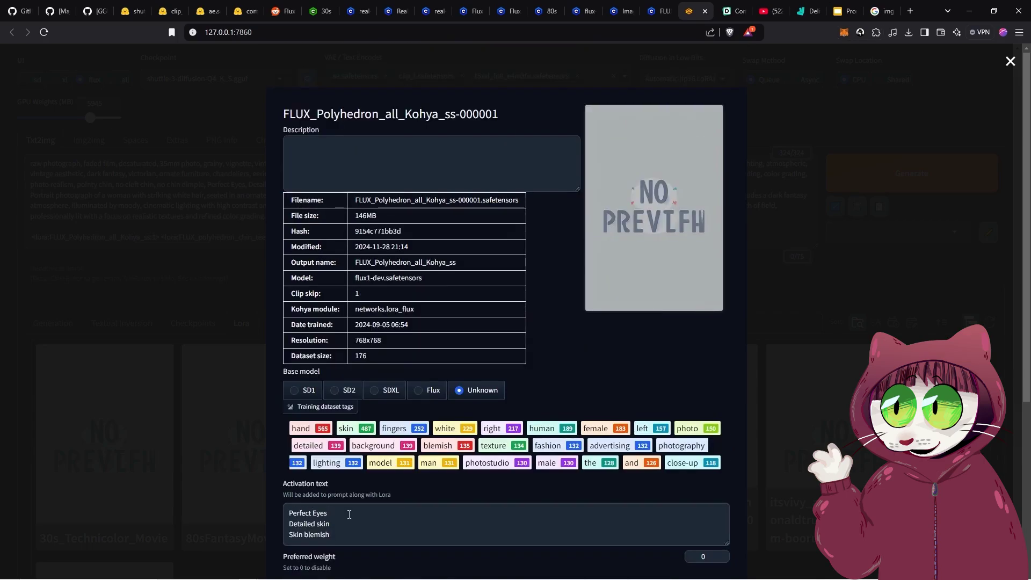
pyautogui.press('Delete')
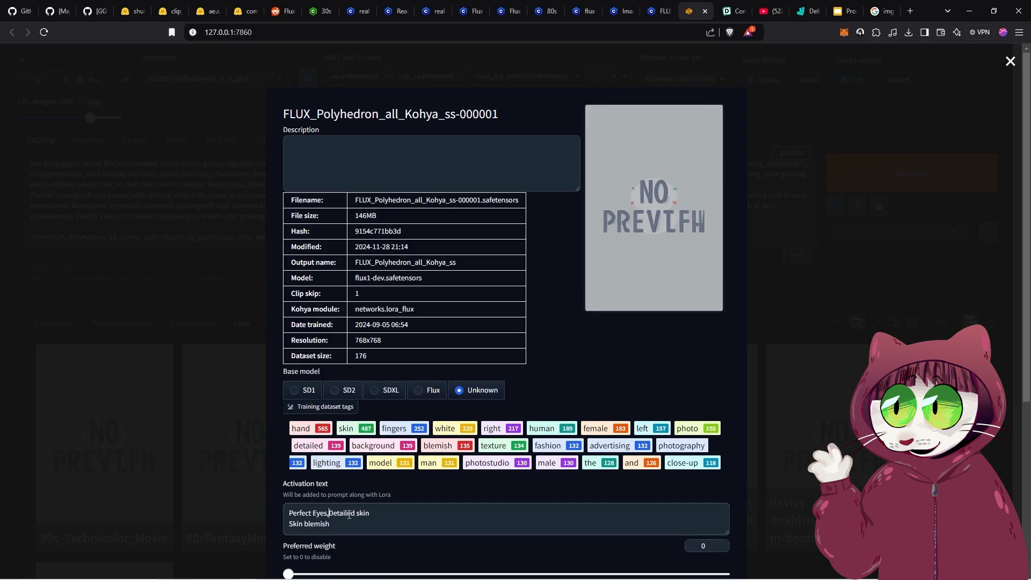
pyautogui.press('End')
pyautogui.press('Delete')
pyautogui.write(',')
pyautogui.press('End')
pyautogui.scroll(-4, 666, 564)
pyautogui.click(662, 557)
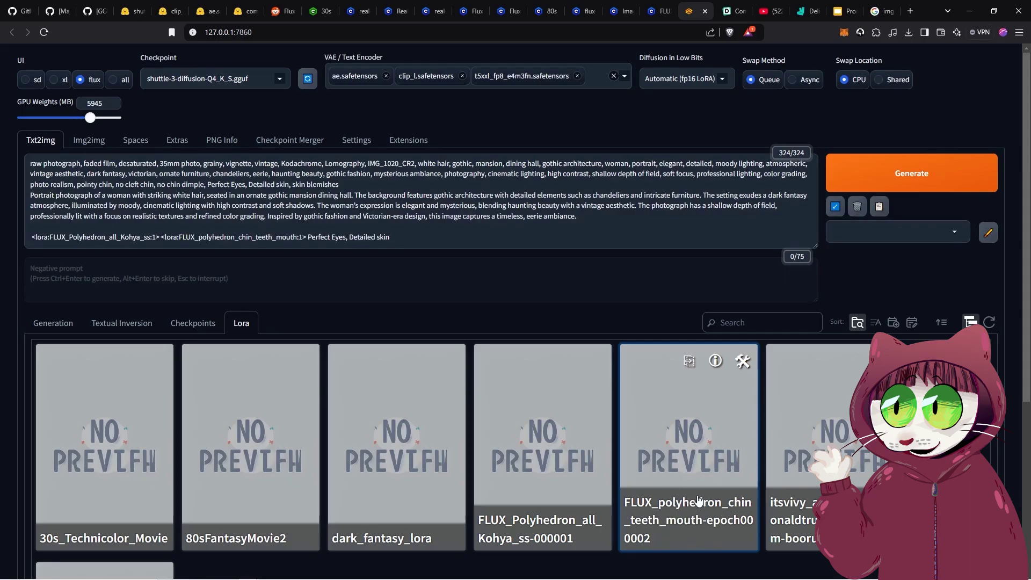
# - Save "pointy chin, no cleft chin, closed mouth, smiling teeth, no chin dimple, no rabbit teeth" as the chin_teeth_mouth LoRA's activation text
pyautogui.click(351, 11)
pyautogui.click(742, 360)
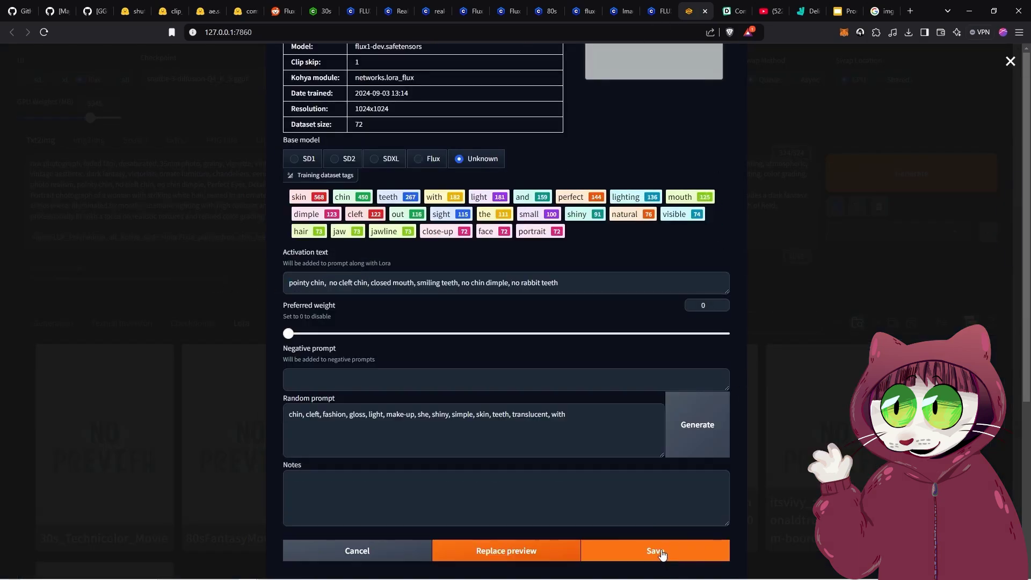
pyautogui.click(661, 552)
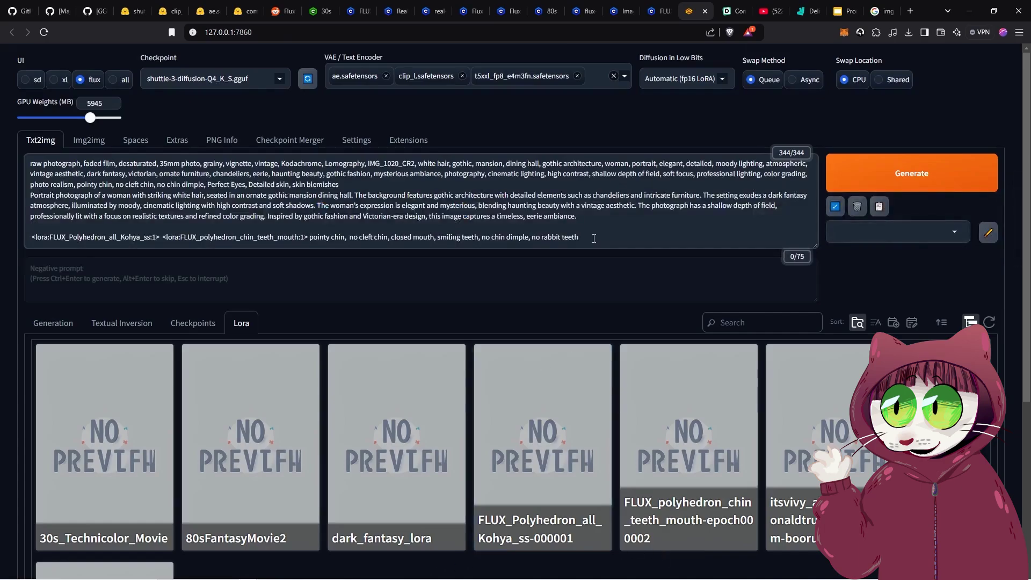
# - Move the chin LoRA's trigger words from after the LoRA tags to after "skin blemishes," in the prompt's first paragraph
pyautogui.moveTo(594, 239); pyautogui.dragTo(312, 247)
pyautogui.hotkey('ctrl', 'c')
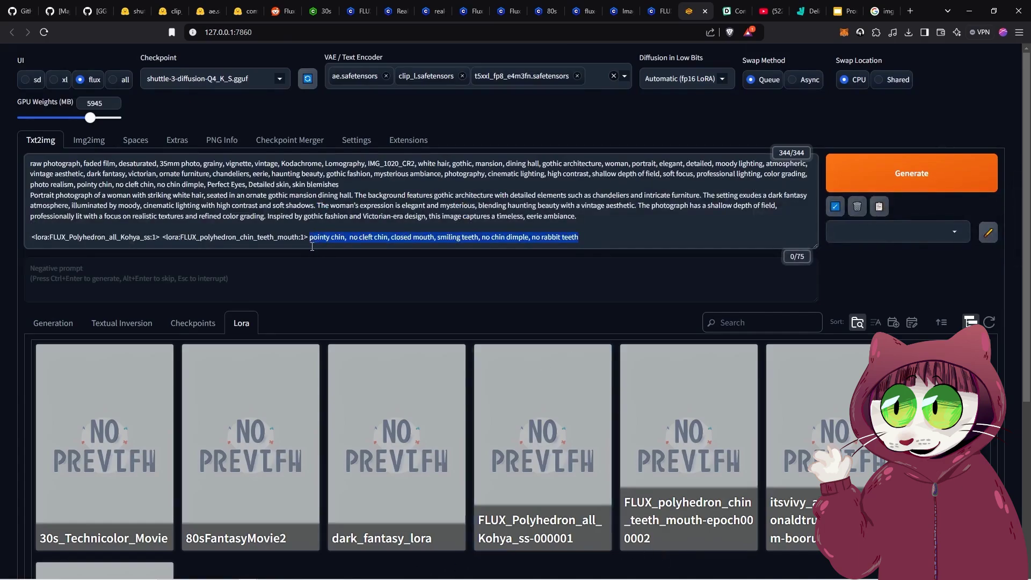
pyautogui.press('BackSpace')
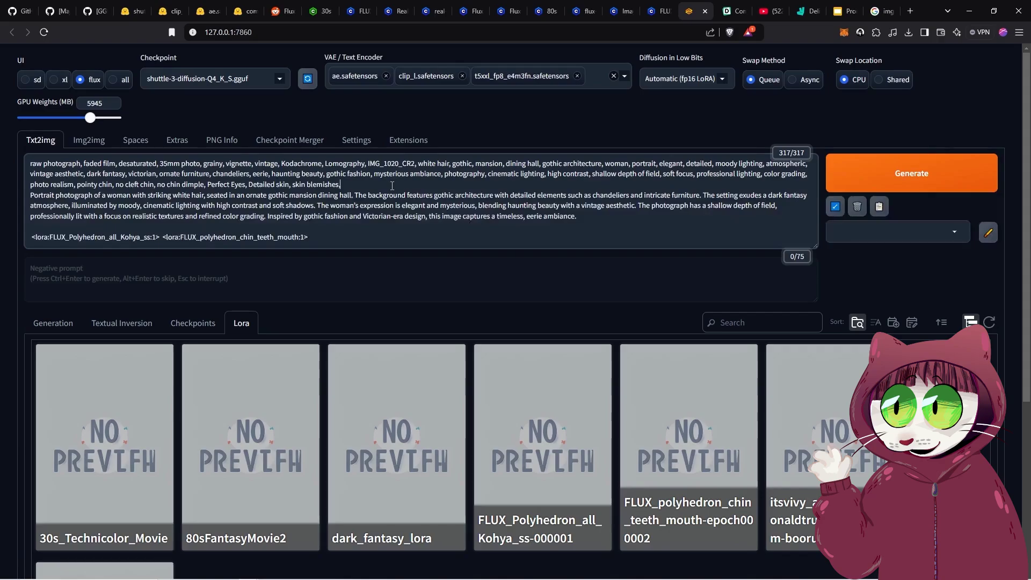
pyautogui.hotkey('ctrl', 'v')
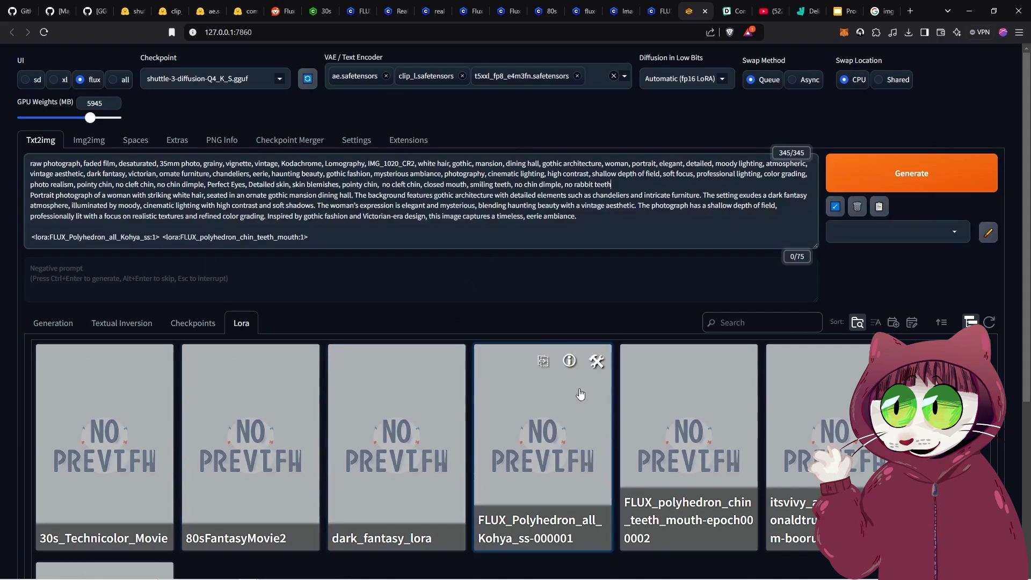
# - Generate the image with both Polyhedron LoRAs, view it at full size and close the preview
pyautogui.click(53, 322)
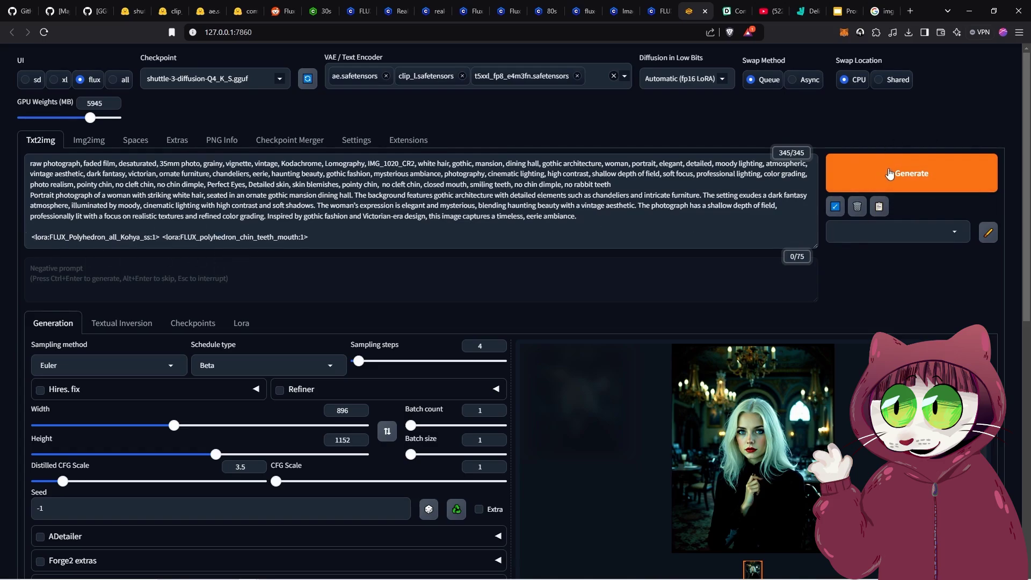
pyautogui.click(909, 177)
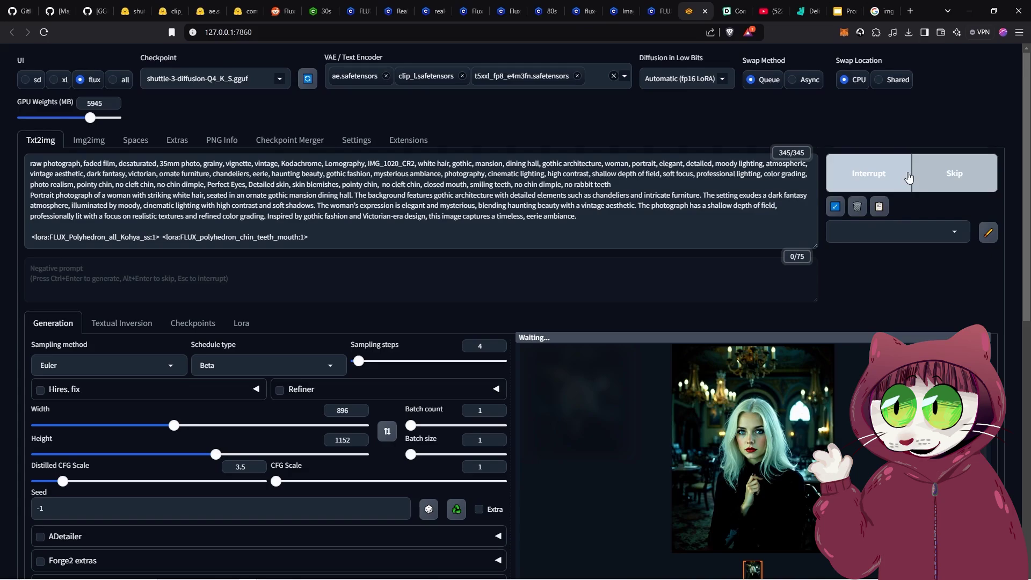
pyautogui.click(688, 398)
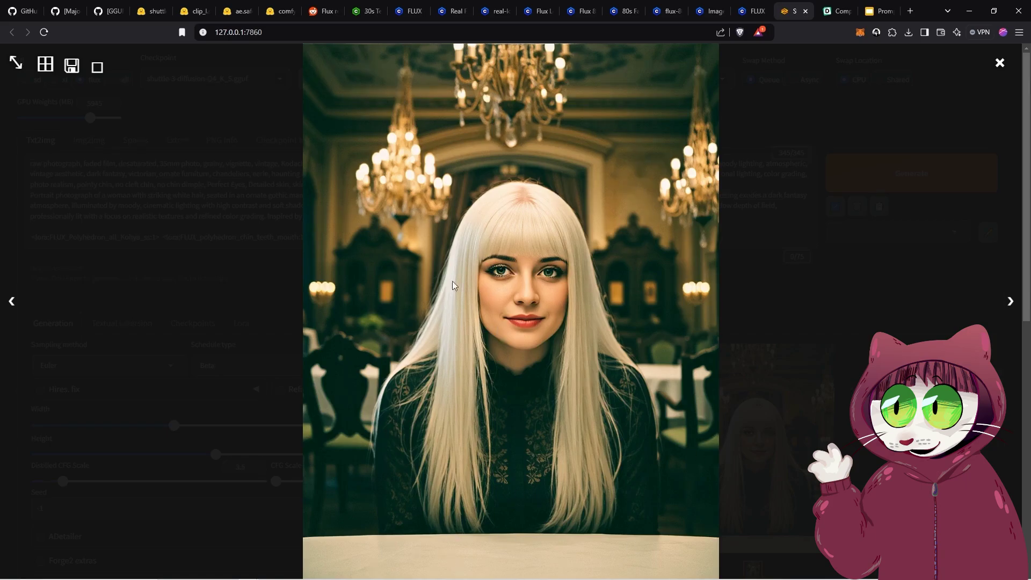
pyautogui.click(598, 96)
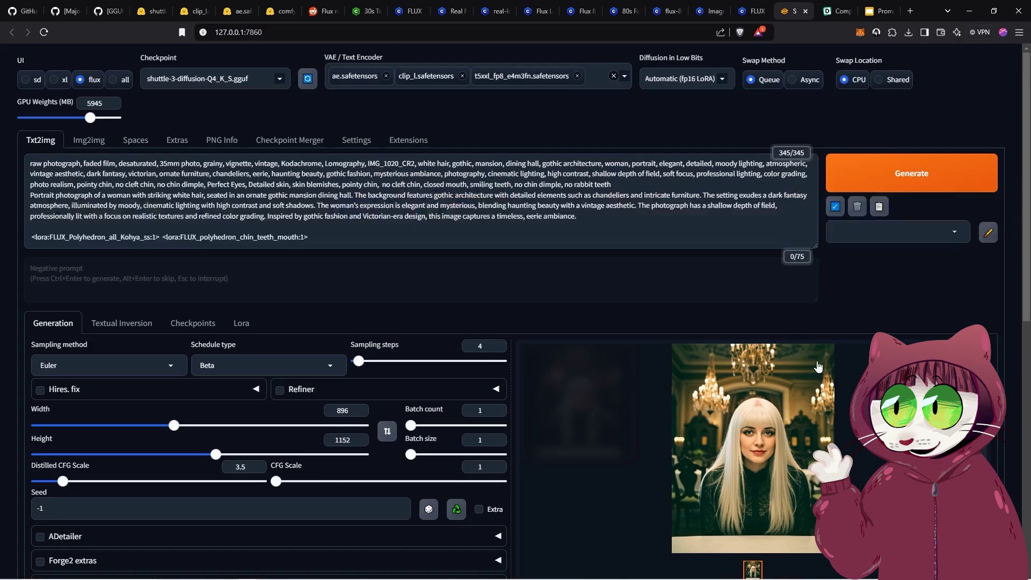
# - Compare the images generated without and with the LoRAs using the Diffchecker image comparison slider
pyautogui.click(830, 5)
pyautogui.scroll(-3, 510, 311)
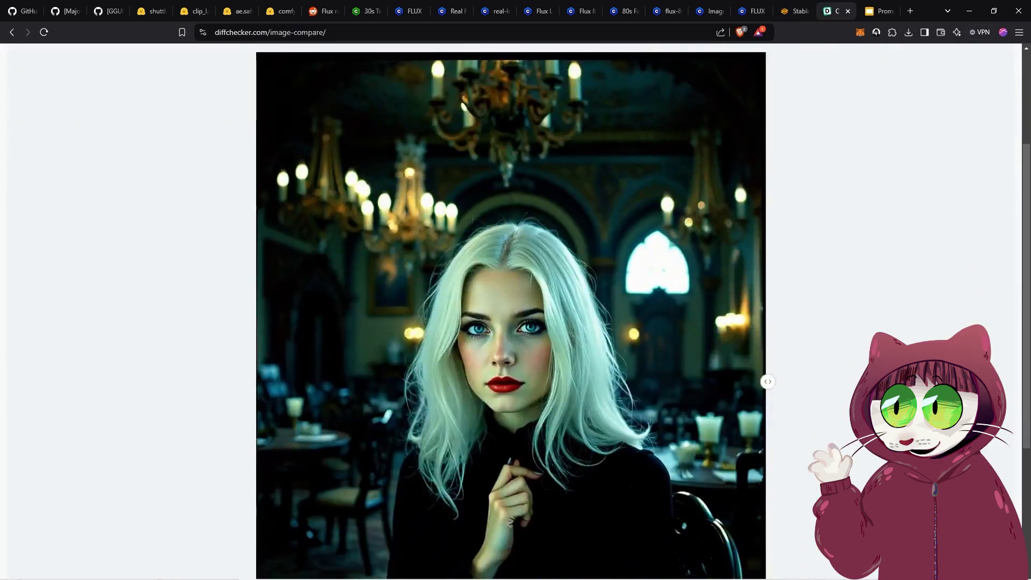
pyautogui.scroll(-3, 599, 403)
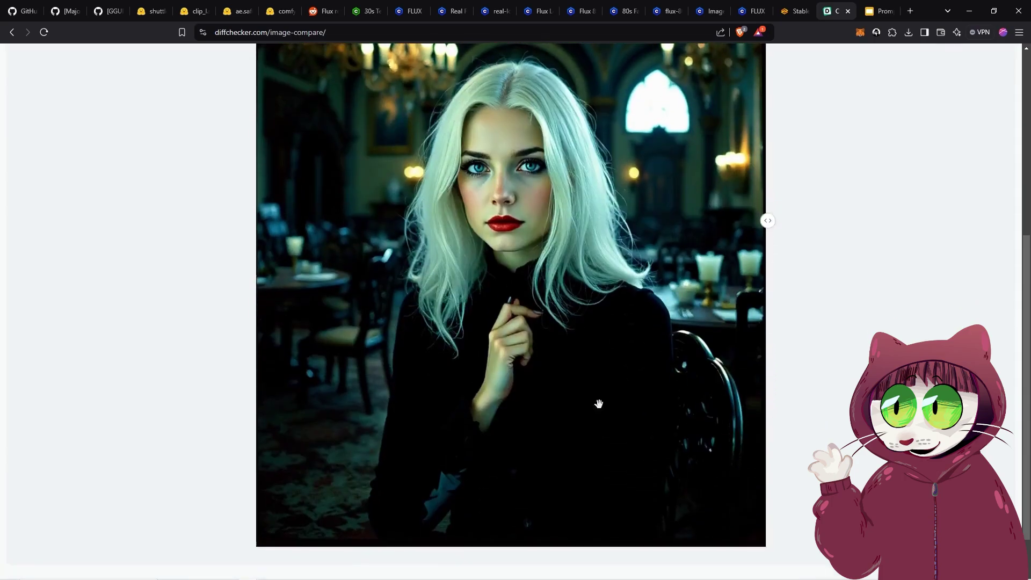
pyautogui.scroll(1, 718, 236)
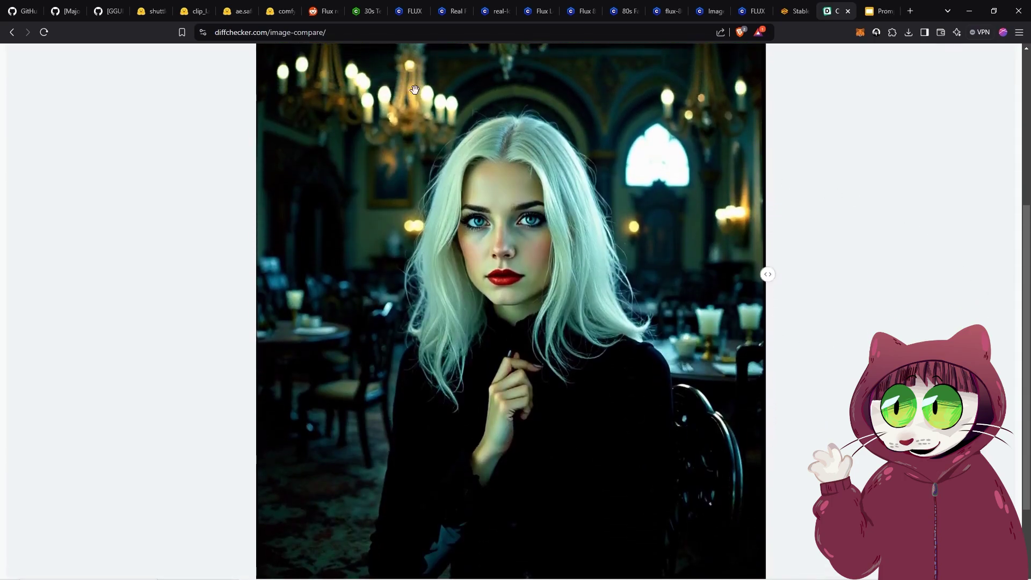
pyautogui.scroll(1, 625, 181)
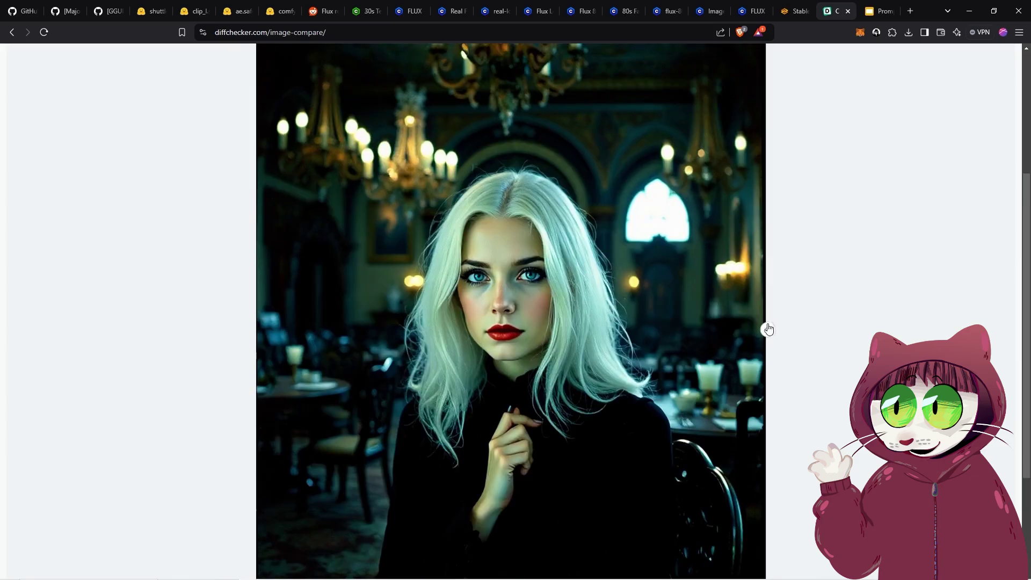
pyautogui.moveTo(768, 329); pyautogui.dragTo(167, 327)
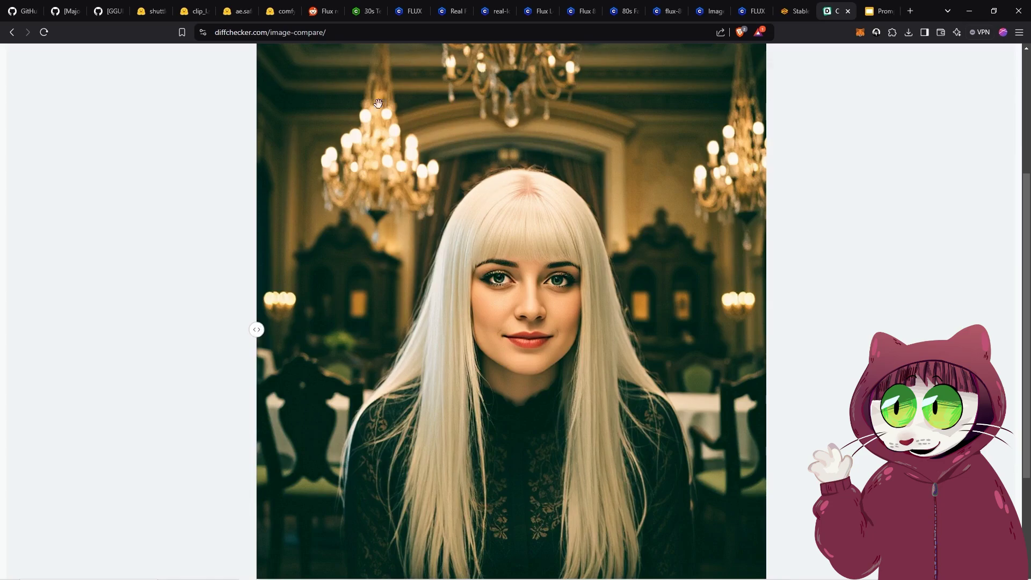
pyautogui.scroll(-3, 692, 410)
pyautogui.scroll(4, 692, 410)
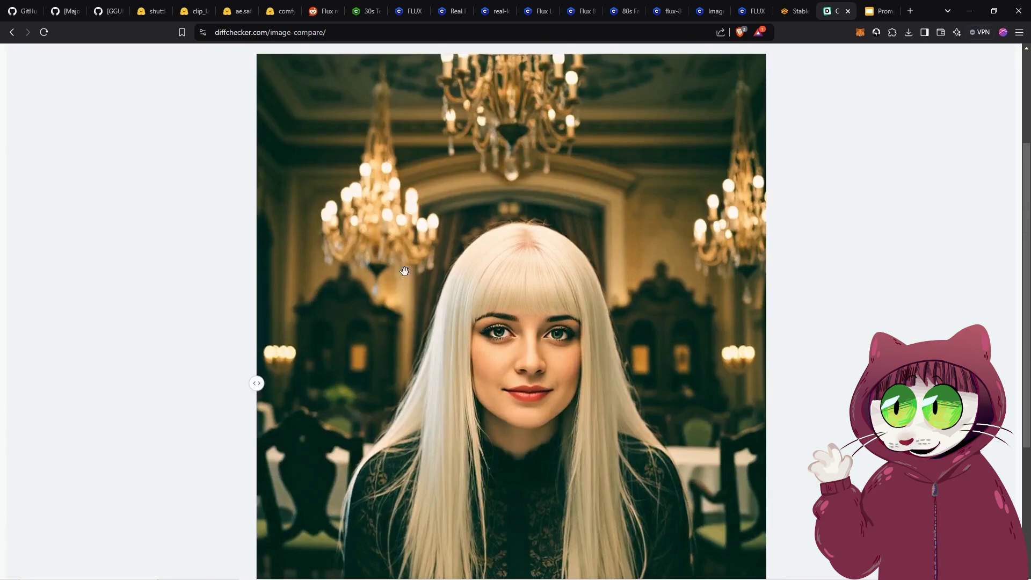
pyautogui.scroll(-3, 607, 414)
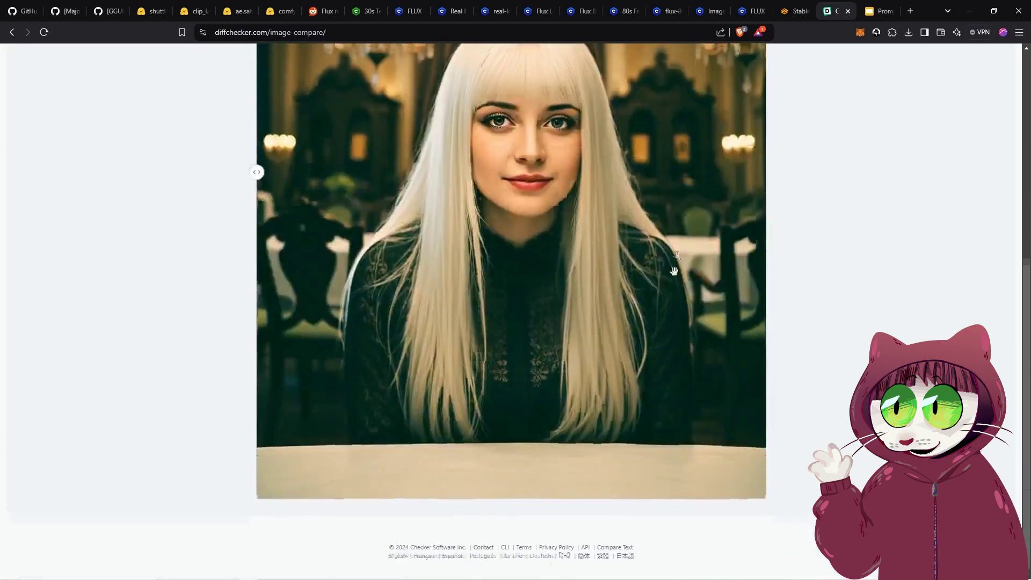
# - Switch back to the Forge WebUI, enable Detail Daemon and ADetailer, and expand the ADetailer settings
pyautogui.scroll(4, 672, 272)
pyautogui.scroll(-4, 641, 357)
pyautogui.hotkey('ctrl', 'shift', 'Tab')
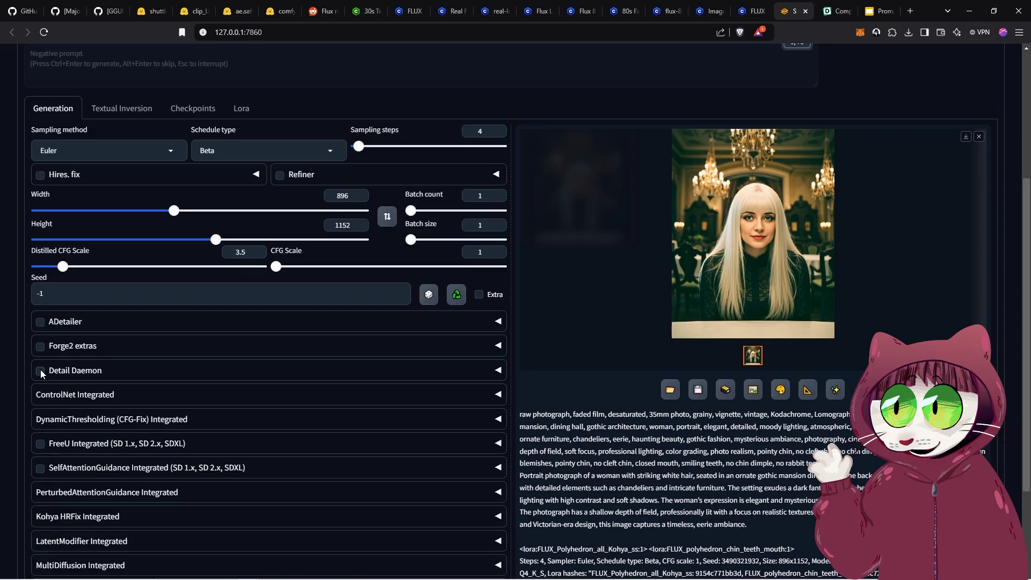
pyautogui.click(41, 371)
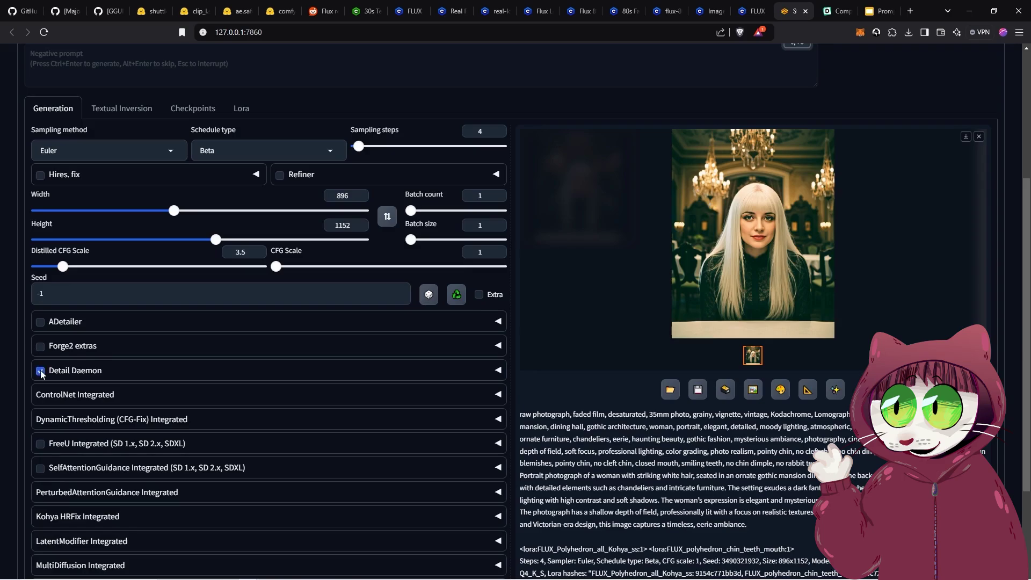
pyautogui.click(41, 322)
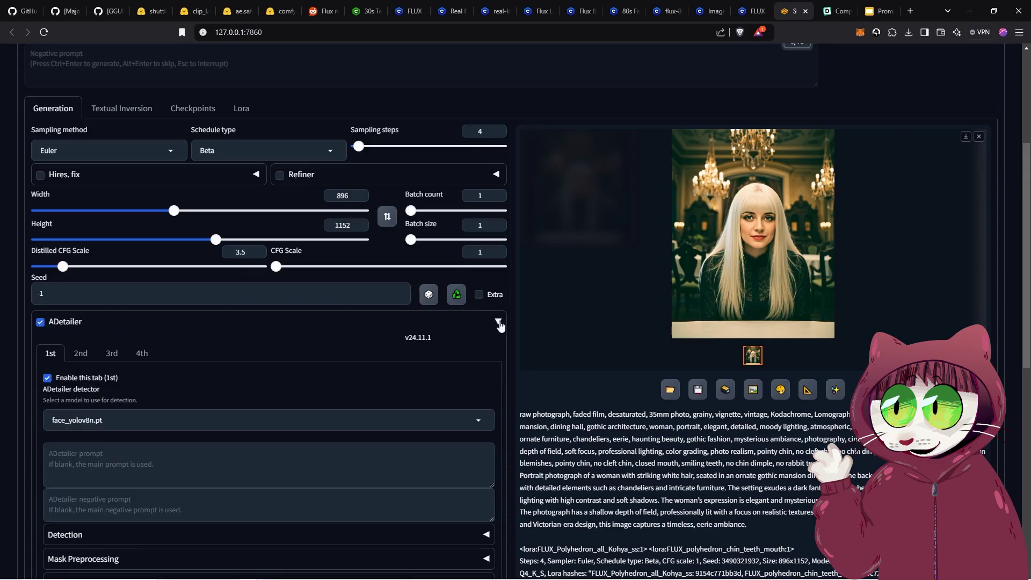
pyautogui.click(499, 324)
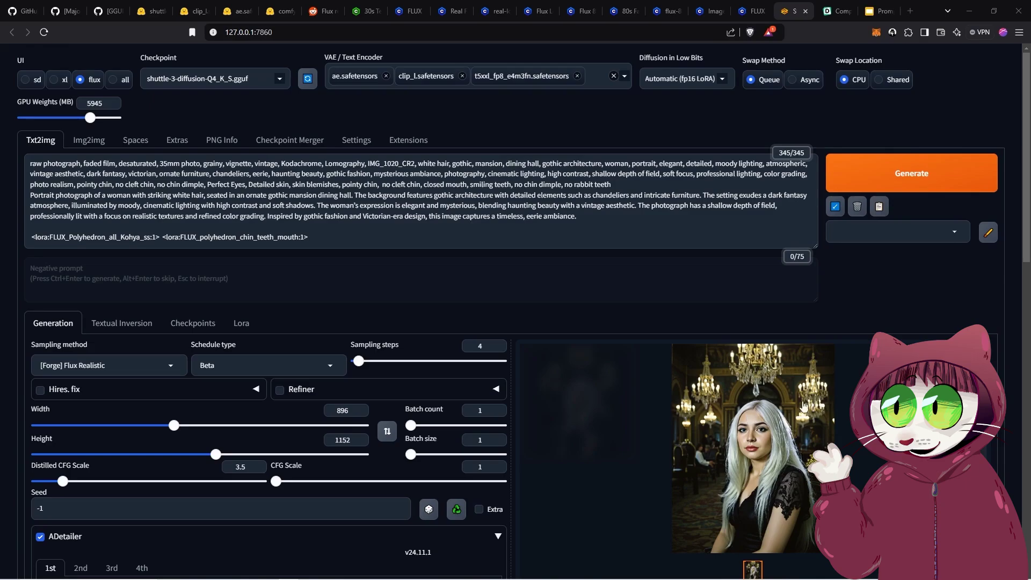
# - View the newly generated portrait of the white-haired woman at full size
pyautogui.click(743, 412)
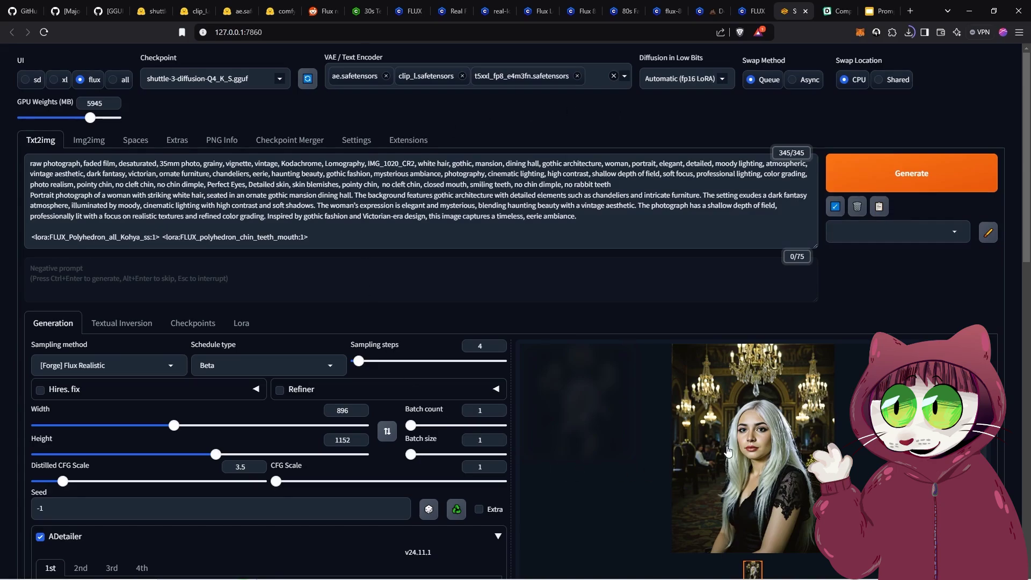
pyautogui.scroll(-5, 365, 250)
pyautogui.scroll(5, 666, 243)
# - Replace the FLUX_polyhedron_chin_teeth_mouth LoRA's preview with the generated portrait and save its metadata
pyautogui.click(242, 325)
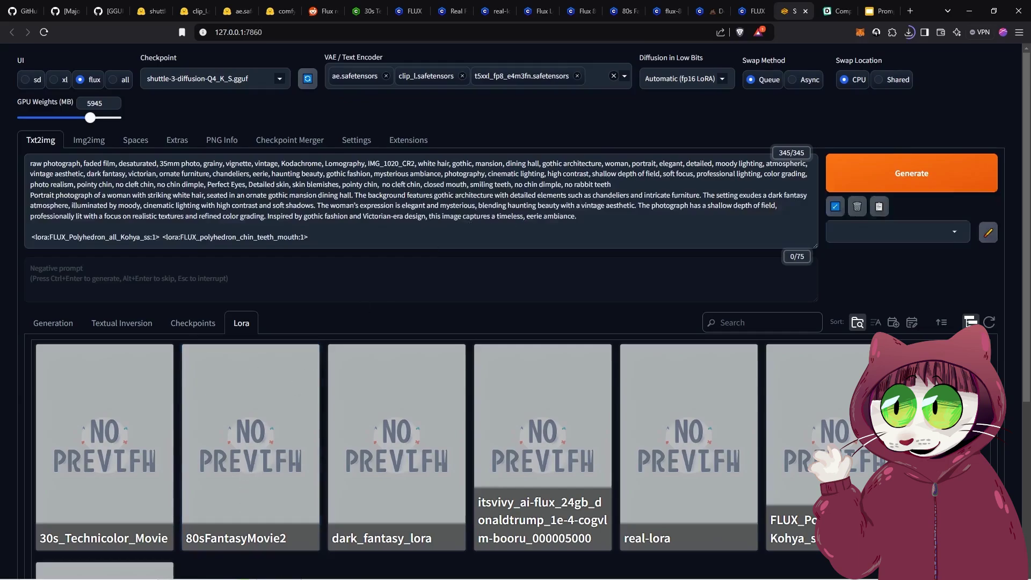
pyautogui.scroll(-4, 661, 435)
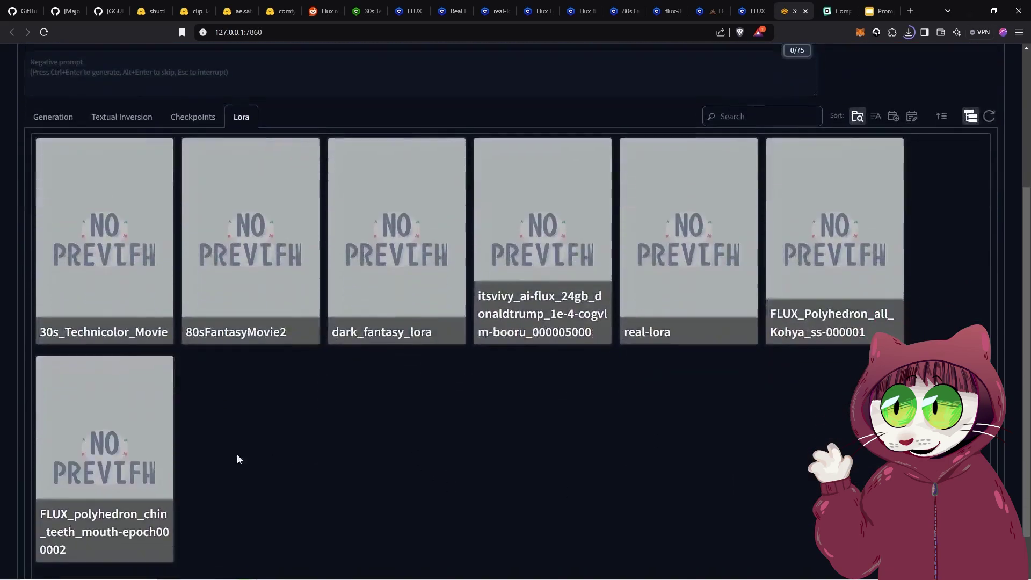
pyautogui.moveTo(46, 463)
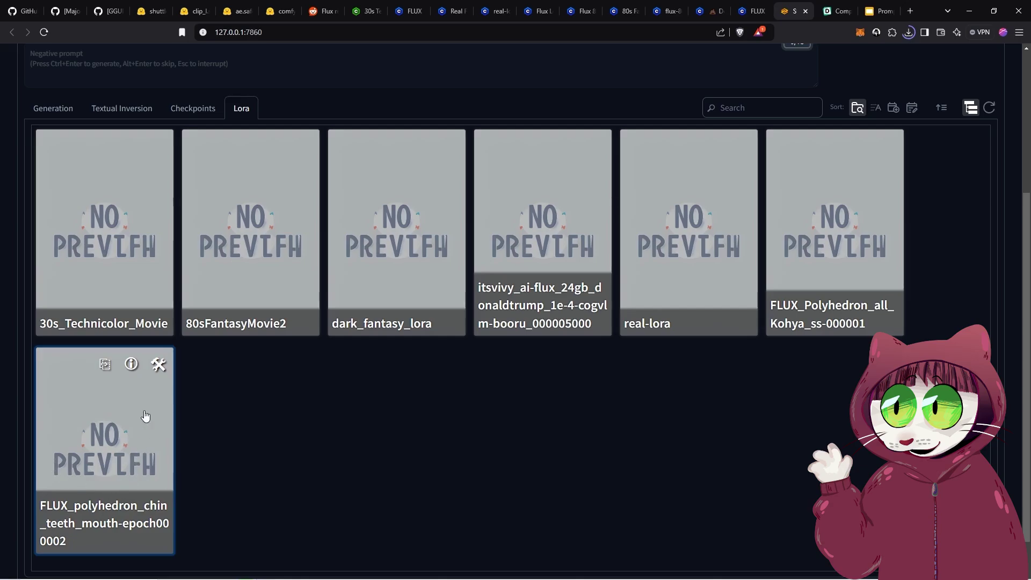
pyautogui.click(159, 365)
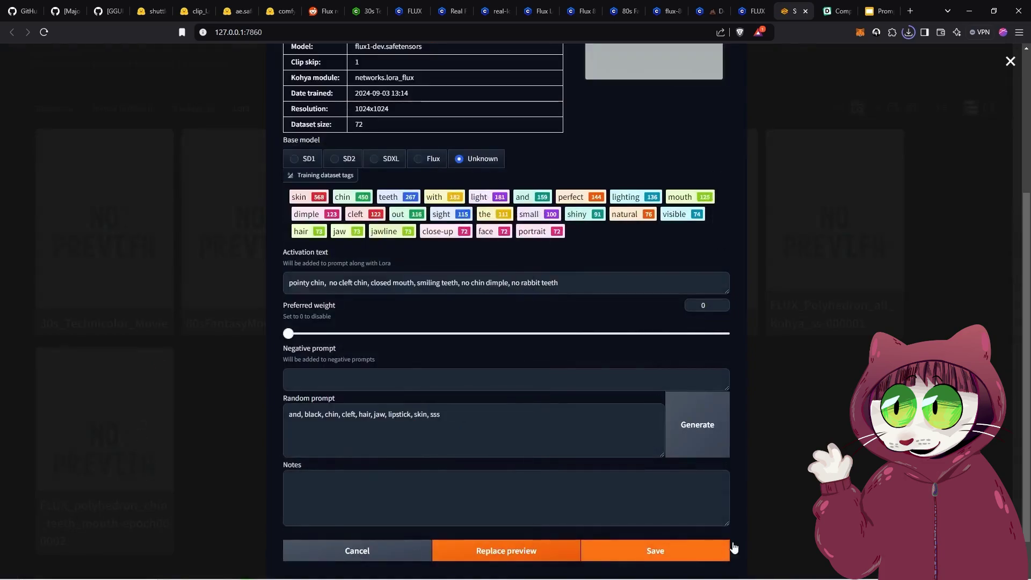
pyautogui.scroll(5, 683, 314)
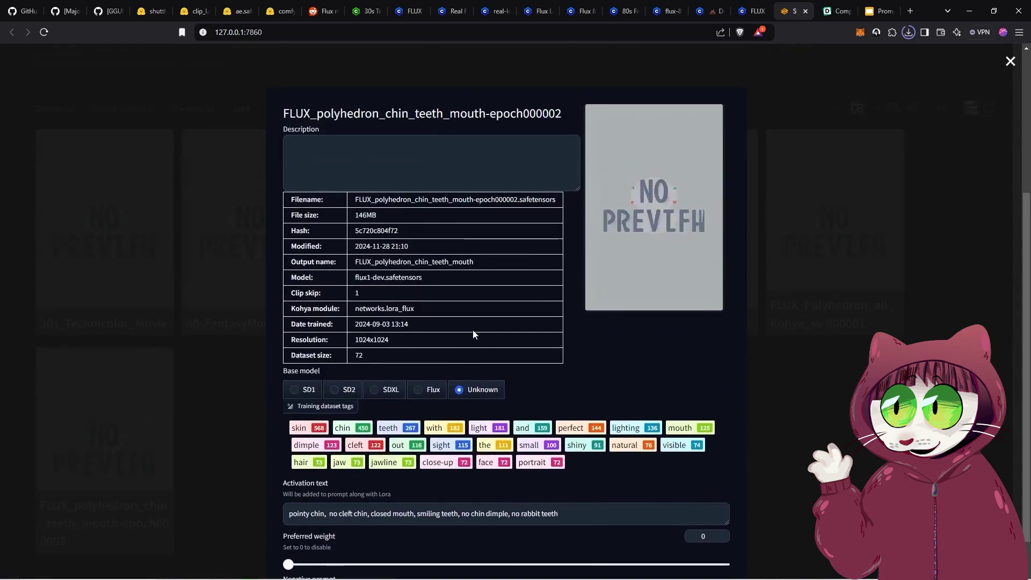
pyautogui.scroll(-5, 666, 354)
pyautogui.click(514, 550)
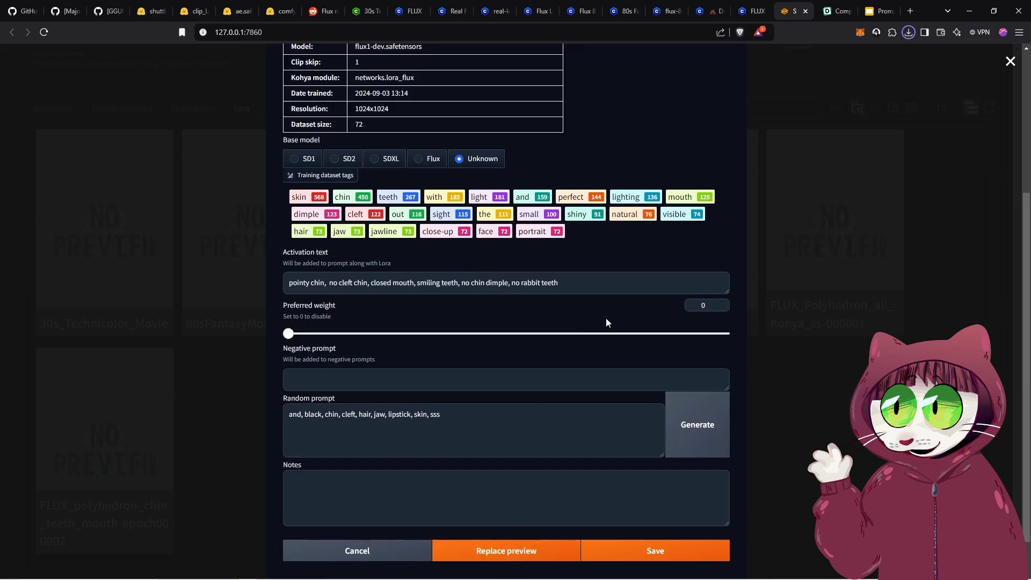
pyautogui.scroll(5, 616, 417)
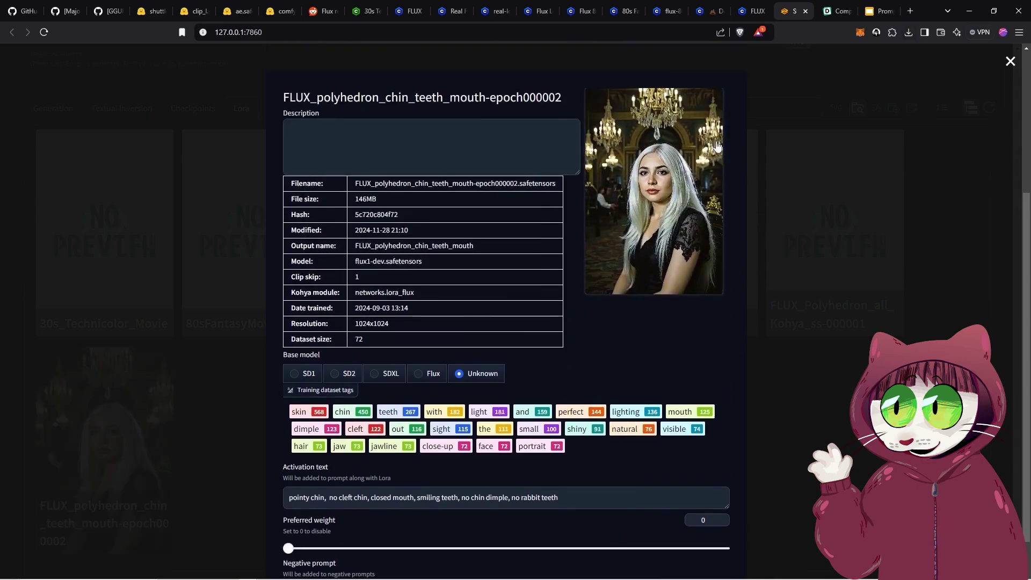
pyautogui.scroll(-5, 624, 428)
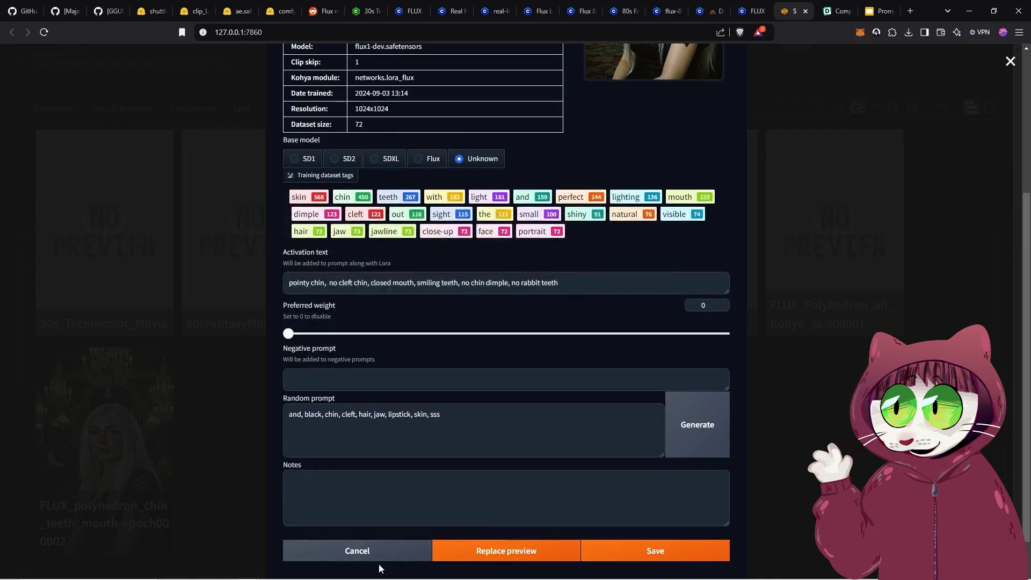
pyautogui.click(651, 552)
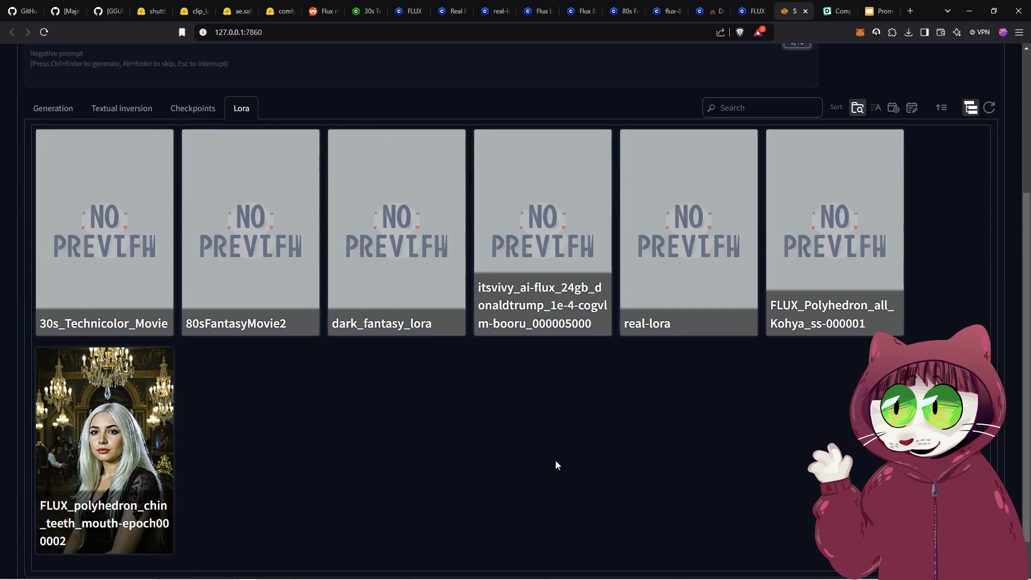
# - Refresh the list of available LoRAs
pyautogui.scroll(4, 556, 460)
pyautogui.scroll(-5, 669, 311)
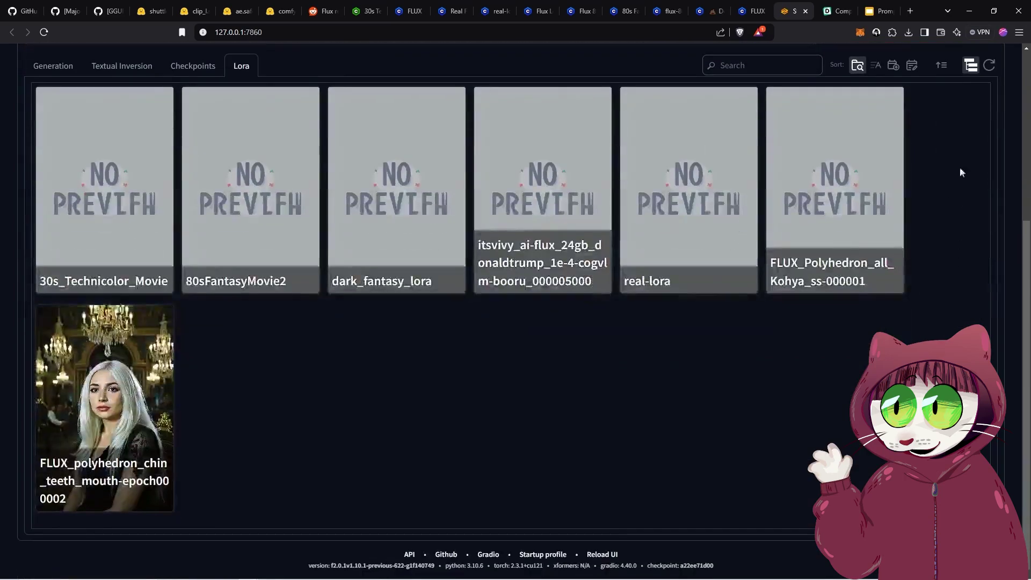
pyautogui.click(991, 67)
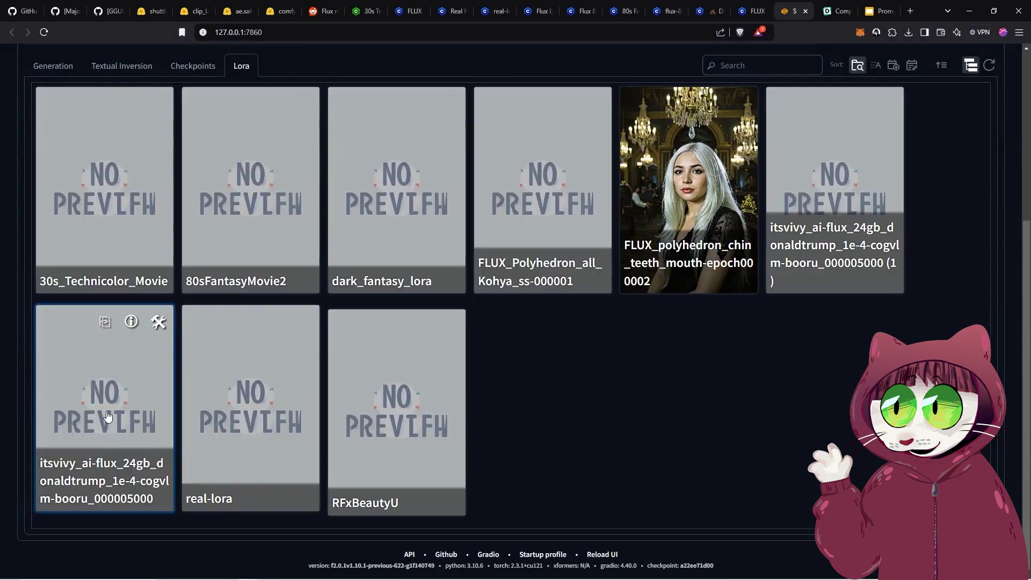
# - Delete "white hair" through "mysterious ambiance," and the LoRA trigger words after "photo realism," from the prompt's first paragraph
pyautogui.scroll(5, 61, 408)
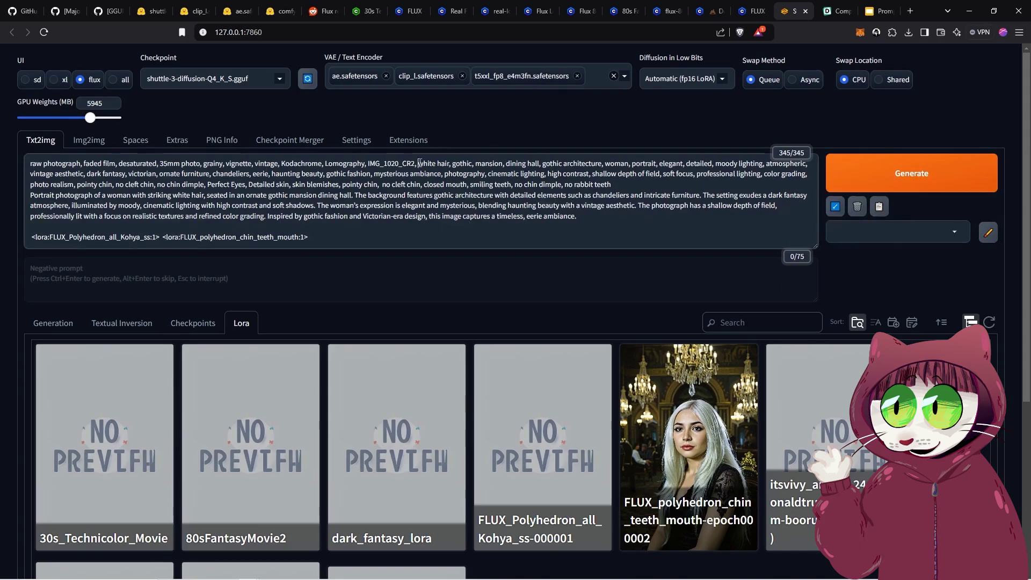
pyautogui.moveTo(419, 164); pyautogui.dragTo(454, 172)
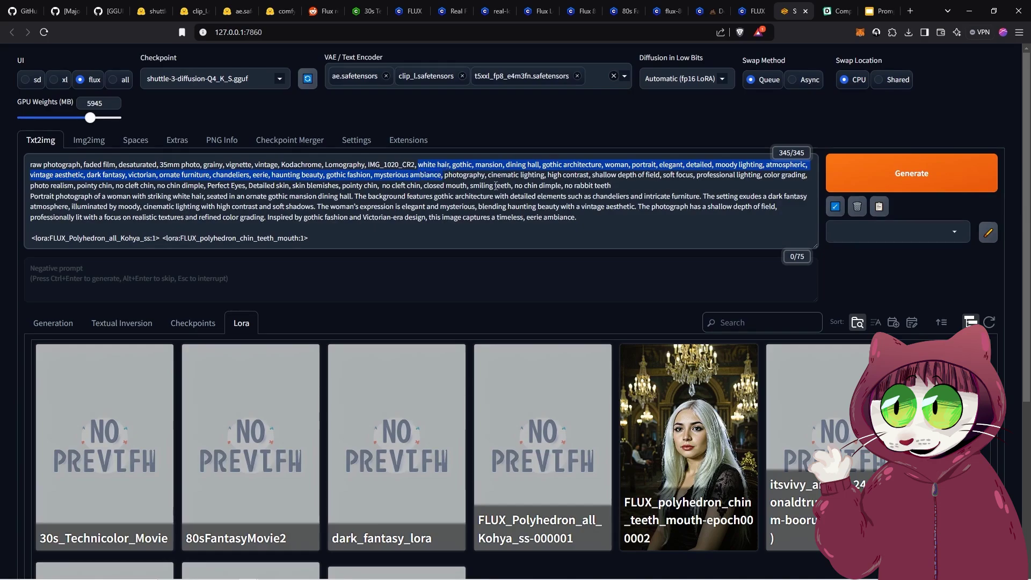
pyautogui.press('BackSpace')
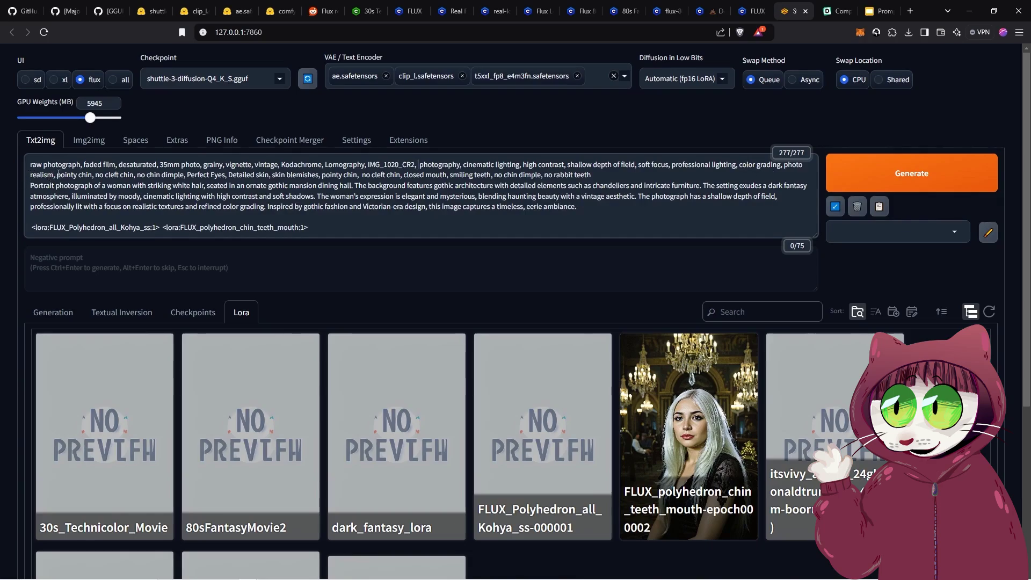
pyautogui.moveTo(57, 176); pyautogui.dragTo(632, 177)
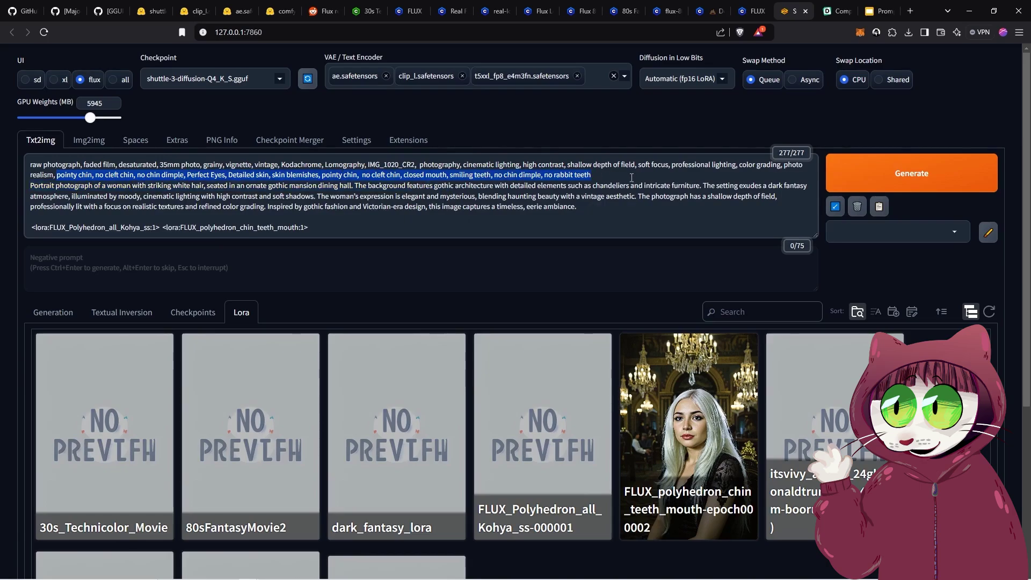
pyautogui.press('BackSpace')
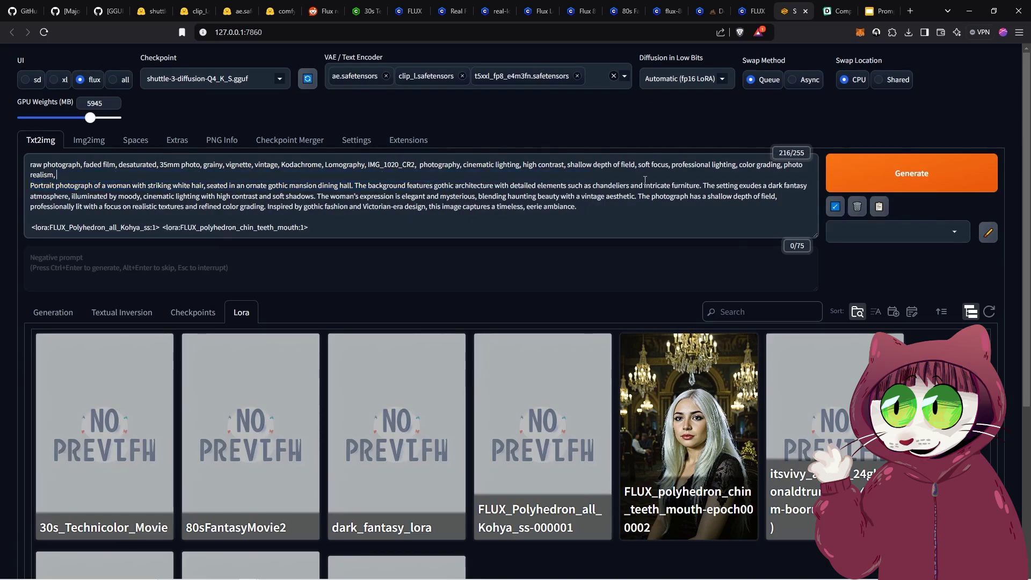
# - Add "Donald Trump, golf course" after "photo realism," in the prompt's first paragraph
pyautogui.write('donald trump')
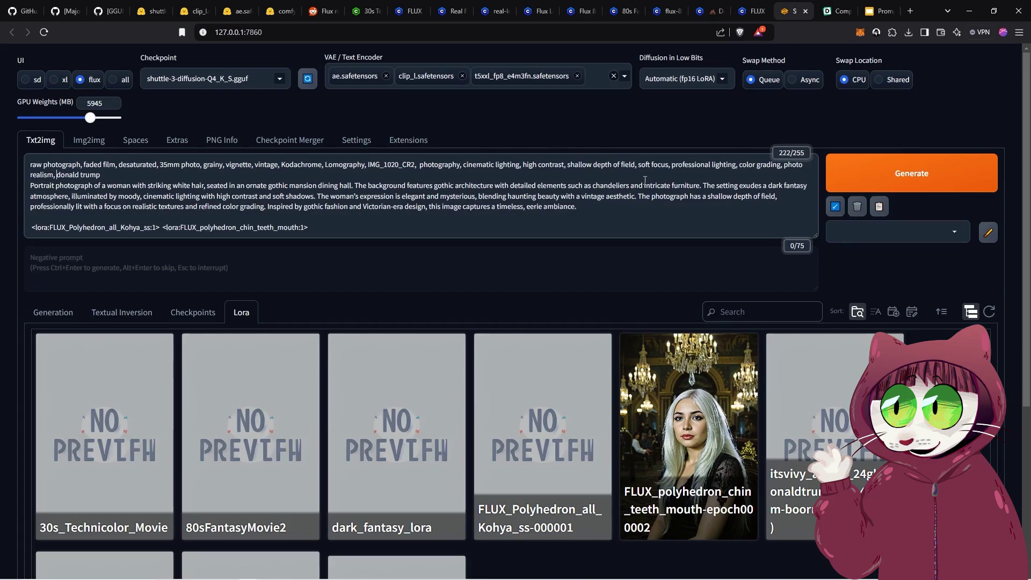
pyautogui.press('BackSpace')
pyautogui.press('BackSpace')
pyautogui.press('BackSpace')
pyautogui.press('BackSpace')
pyautogui.press('BackSpace')
pyautogui.press('BackSpace')
pyautogui.press('BackSpace')
pyautogui.press('BackSpace')
pyautogui.press('BackSpace')
pyautogui.press('BackSpace')
pyautogui.press('BackSpace')
pyautogui.press('BackSpace')
pyautogui.write('Donald Trump')
pyautogui.write(', gol')
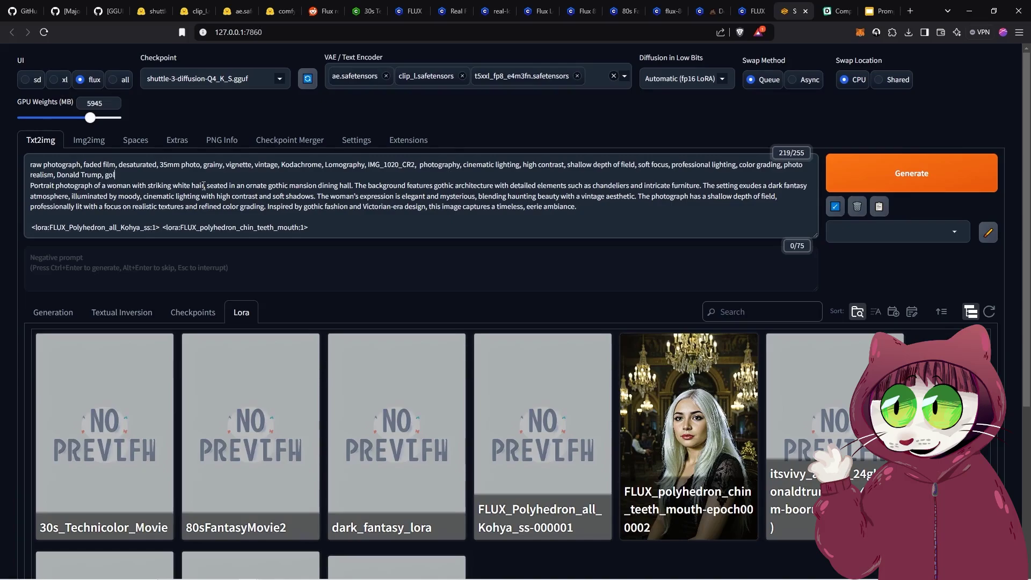
pyautogui.write('f course')
# - Replace the prompt's second paragraph with "Donald Trump playing golf in a rainstorm" and add ", rain, storm" after "golf course"
pyautogui.moveTo(30, 185); pyautogui.dragTo(584, 205)
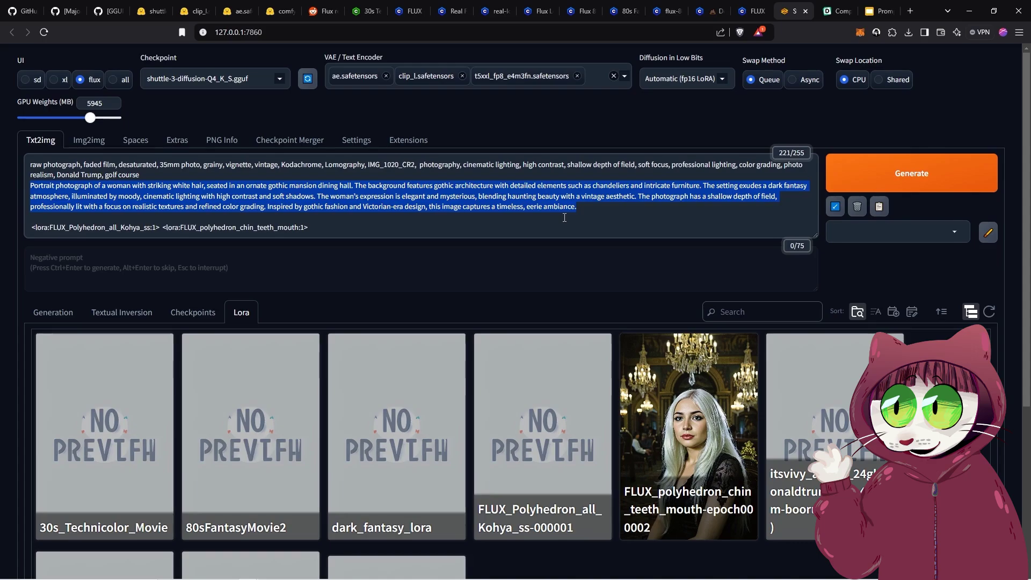
pyautogui.press('BackSpace')
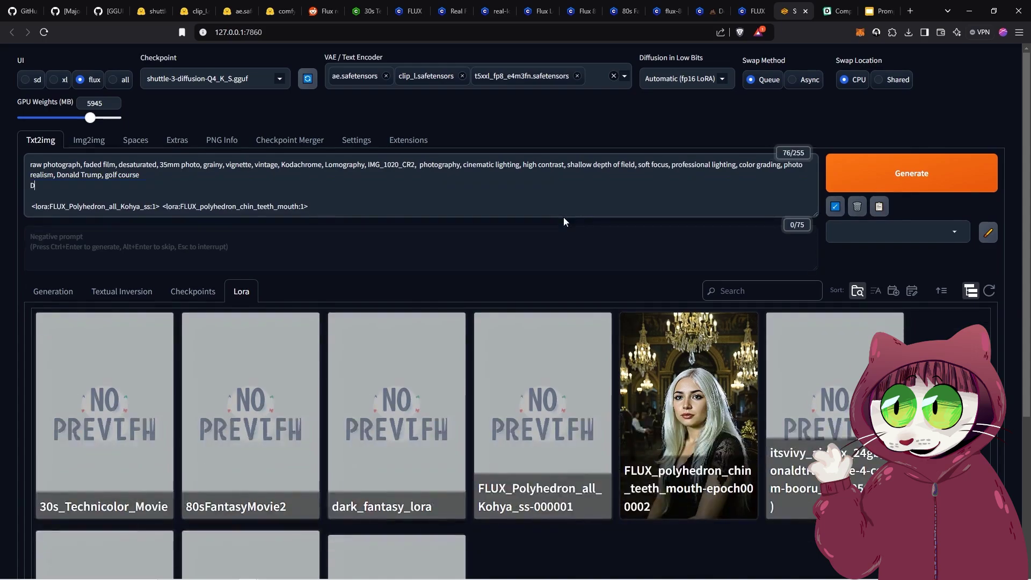
pyautogui.write('Donald Trump playing golf in a ')
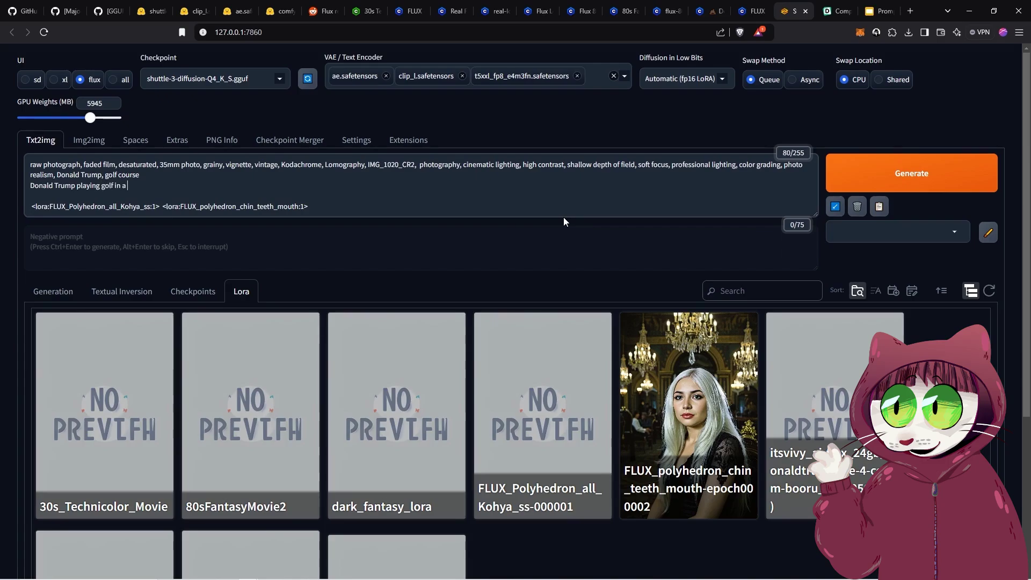
pyautogui.write('rainstorm')
pyautogui.press('Up')
pyautogui.write(', rain, storm')
# - Replace both Polyhedron LoRA tags in the prompt with the itsvivy_ai-flux_24gb_donaldtrump_1e-4-cogvlm-booru_000005000 LoRA
pyautogui.moveTo(312, 205); pyautogui.dragTo(0, 210)
pyautogui.press('BackSpace')
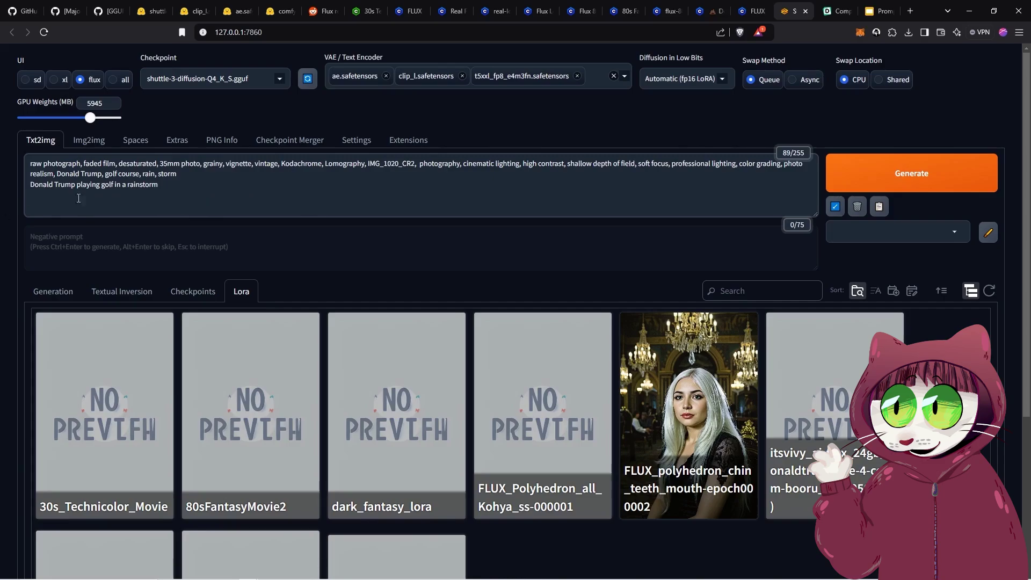
pyautogui.scroll(-4, 376, 430)
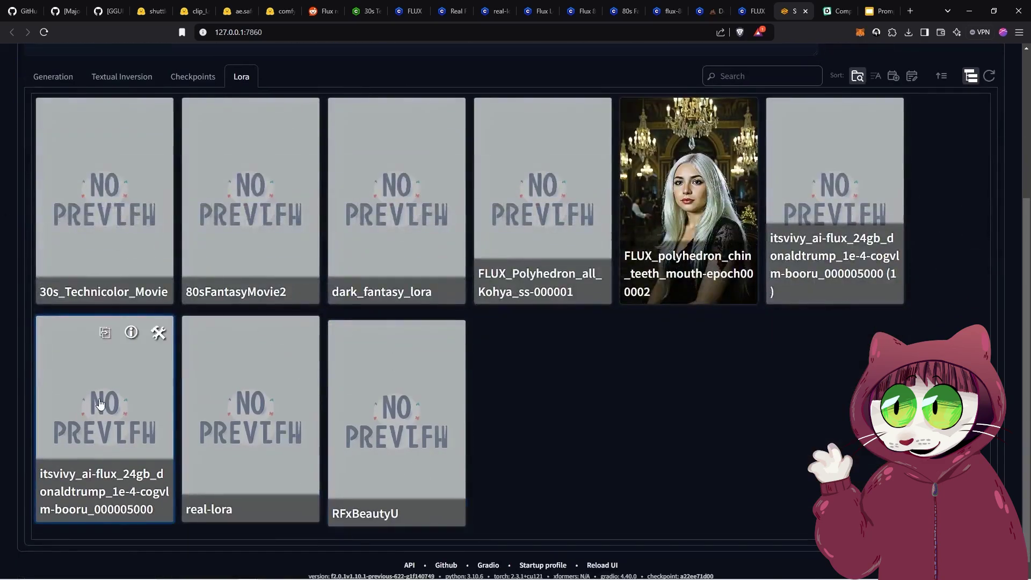
pyautogui.click(99, 403)
pyautogui.scroll(4, 516, 290)
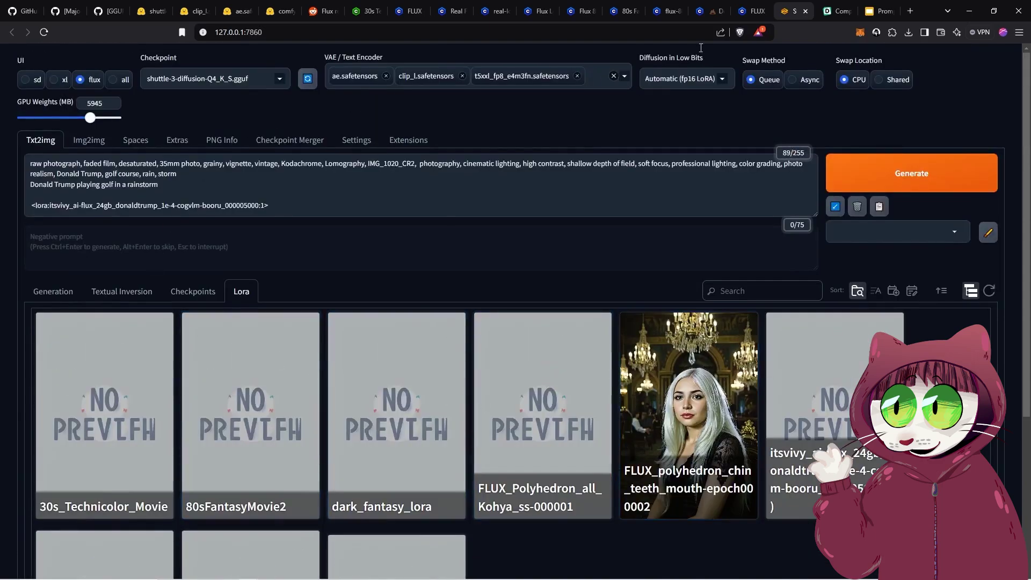
# - Check the Donald Trump Flux LoRA's trigger words on Civitai and add ", hair" after "storm" in the Forge prompt
pyautogui.click(707, 10)
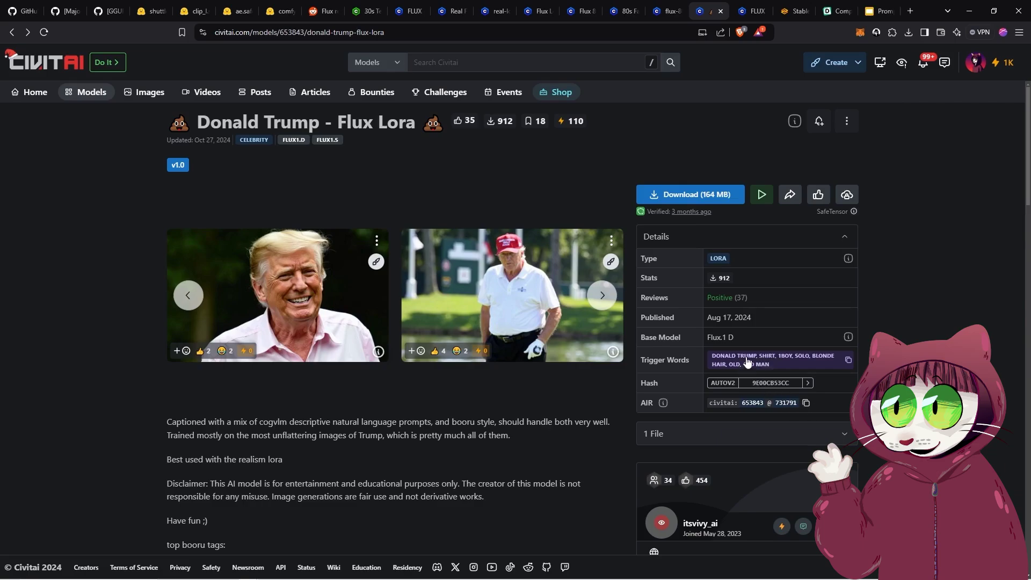
pyautogui.click(787, 7)
pyautogui.click(206, 177)
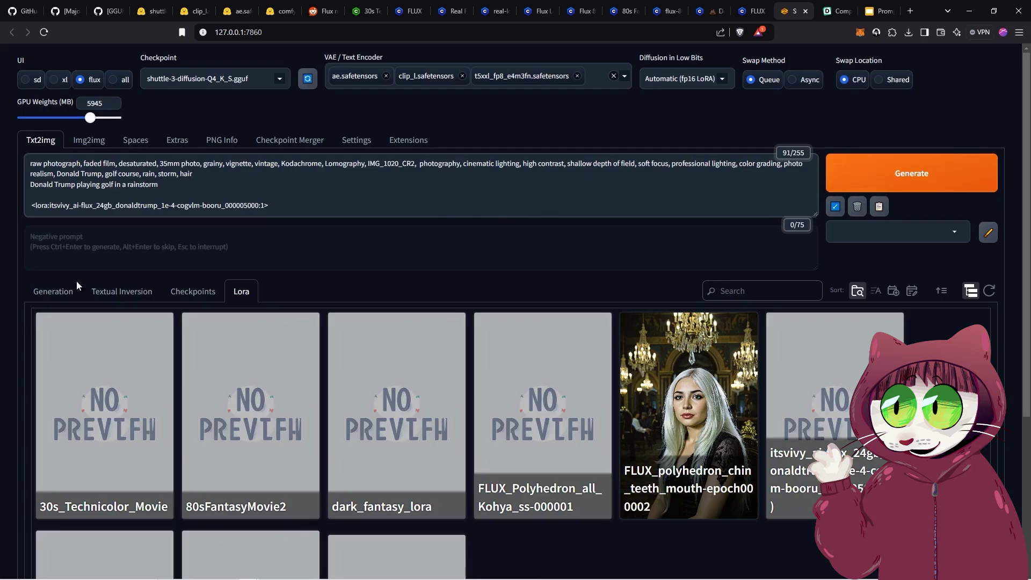
# - Disable ADetailer and Detail Daemon, then generate the golf image and view it at full size
pyautogui.click(54, 291)
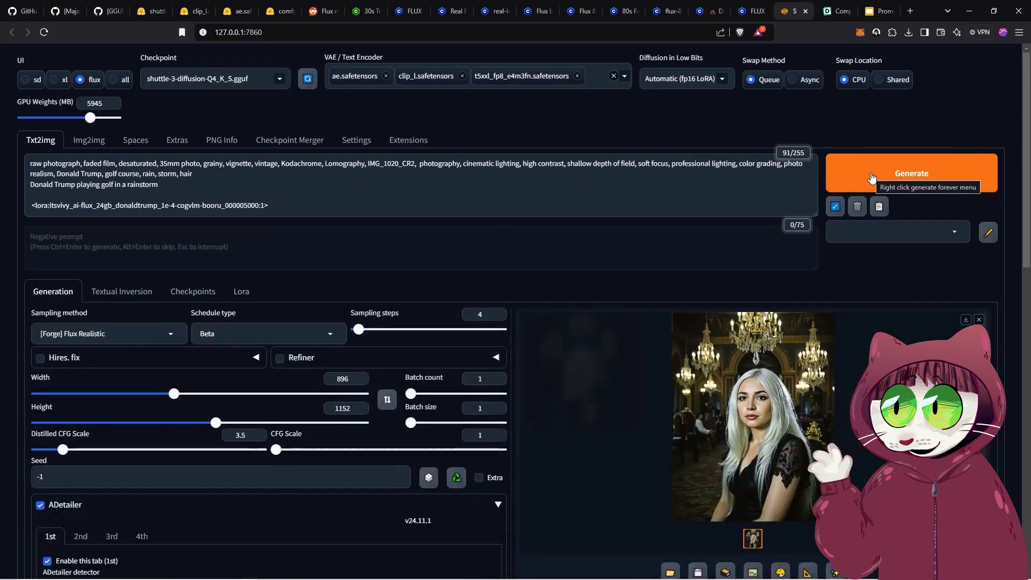
pyautogui.scroll(-4, 528, 355)
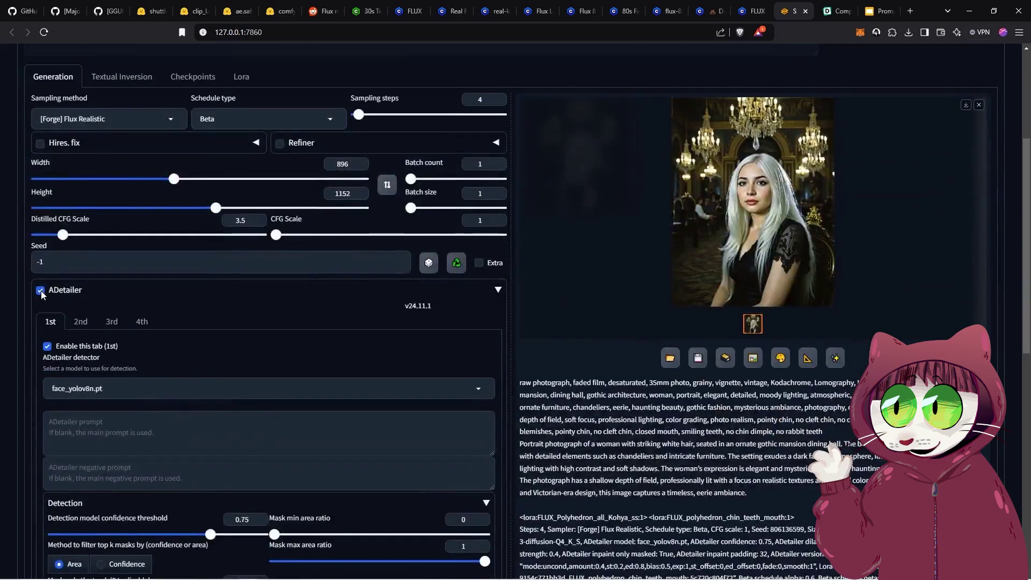
pyautogui.scroll(-5, 92, 523)
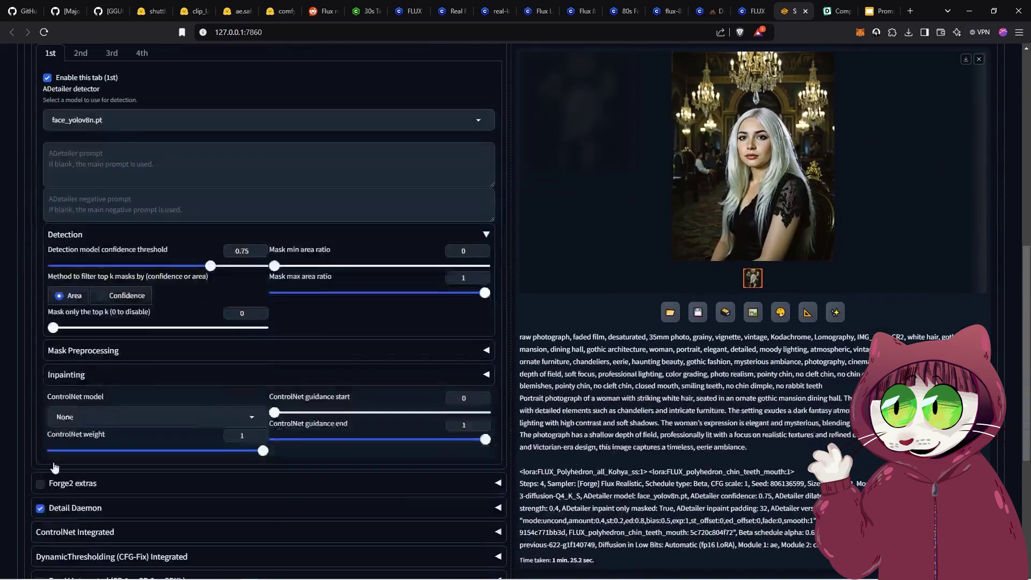
pyautogui.click(40, 508)
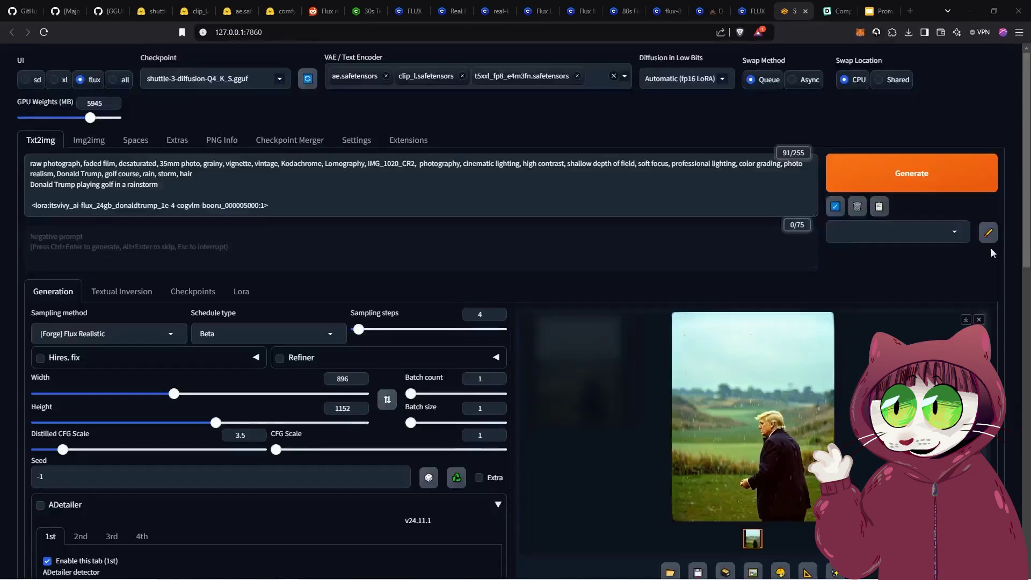
pyautogui.click(712, 371)
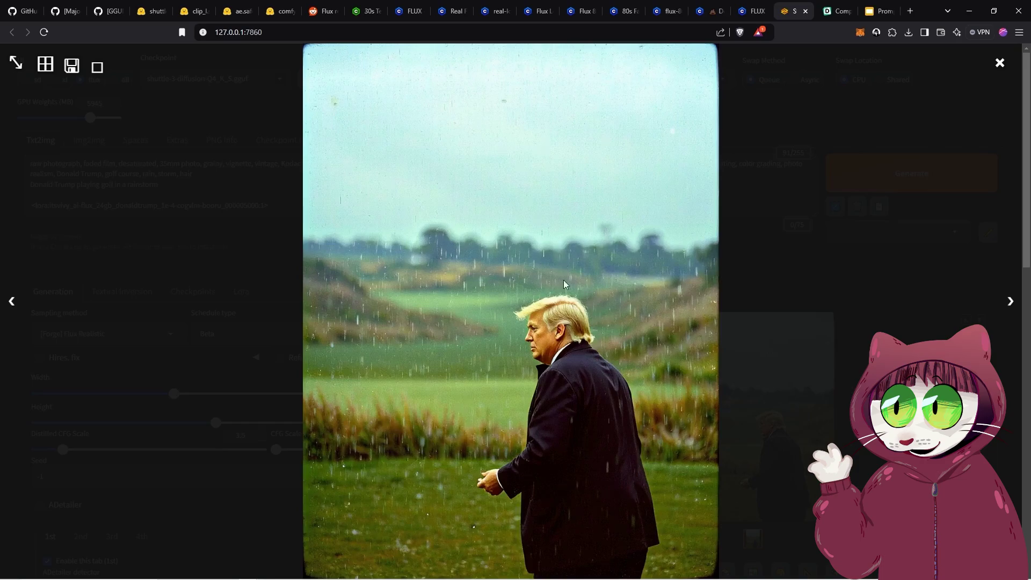